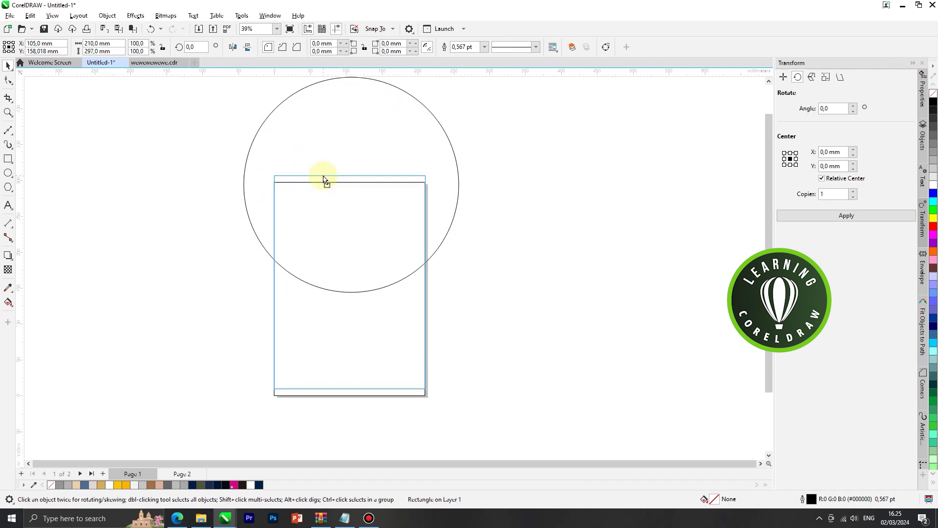
- Undo the move of the page-sized rectangle and place a duplicate of the large circle slightly above the original
key("ctrl+z")
left_click_drag(374, 136, 380, 123)
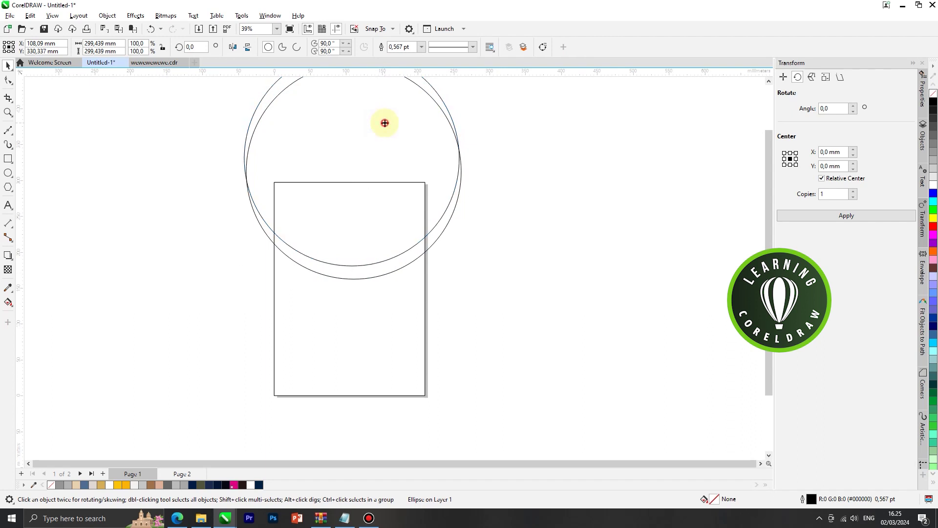
left_click(385, 123)
scroll(440, 194, "down", 1)
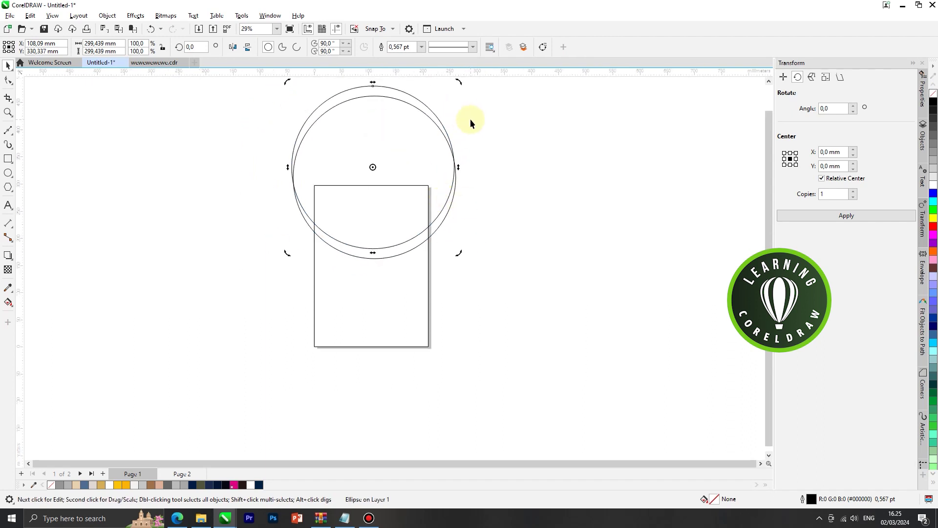
- Rotate the duplicate circle about 10.7 degrees and move its centre to about X 91.9 mm, Y 326.7 mm
left_click_drag(443, 82, 426, 87)
left_click(490, 118)
left_click(442, 125)
left_click_drag(397, 205, 394, 212)
scroll(403, 238, "up", 1)
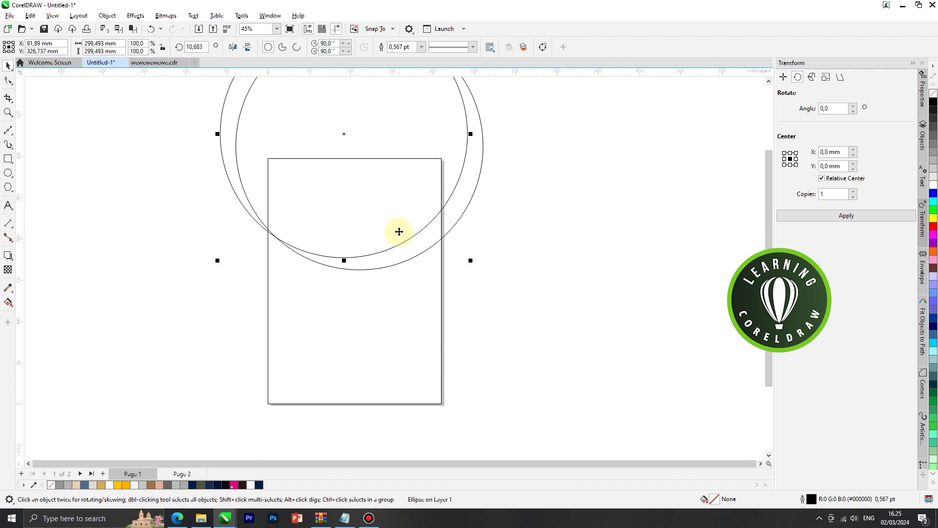
scroll(497, 243, "down", 1)
left_click(513, 253)
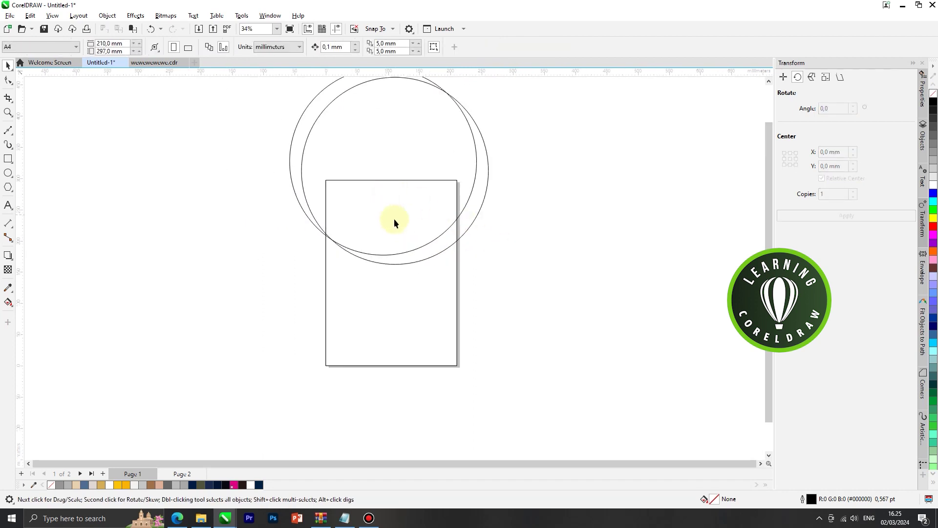
- Duplicate the offset circle again and place the third circle's centre at about X 72.9 mm, Y 335.8 mm
scroll(406, 221, "up", 1)
left_click(417, 226)
left_click_drag(415, 218, 410, 203)
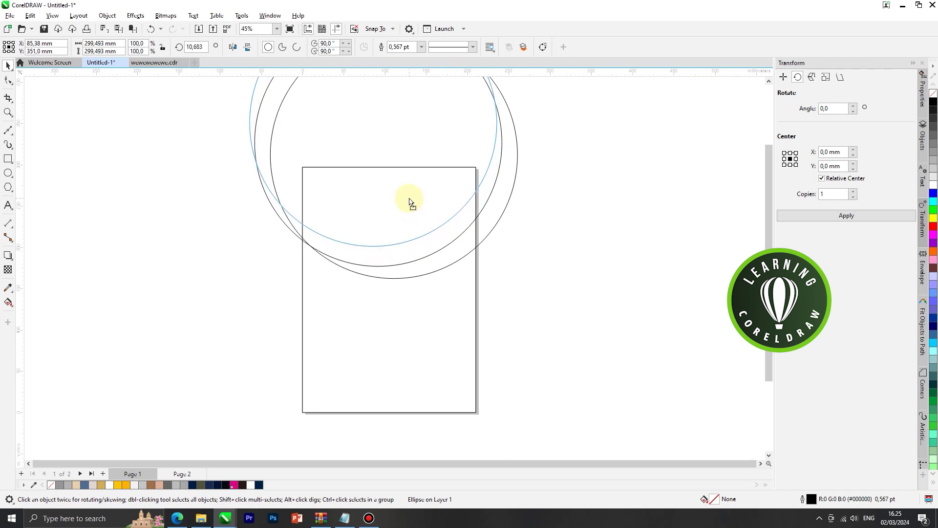
scroll(399, 221, "up", 1)
mouse_move(409, 200)
left_mouse_down()
mouse_move(386, 240)
mouse_move(385, 226)
left_mouse_up()
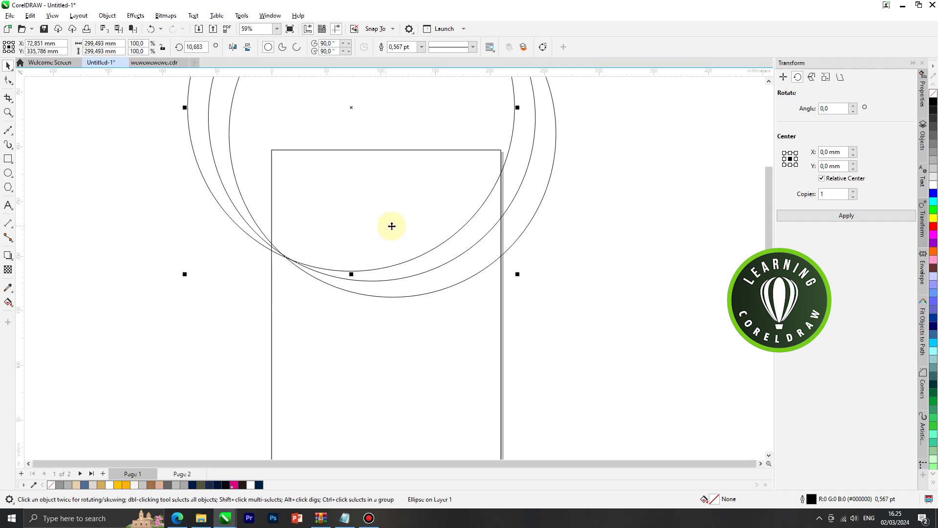
scroll(434, 235, "down", 2)
left_click(557, 275)
scroll(454, 266, "down", 1)
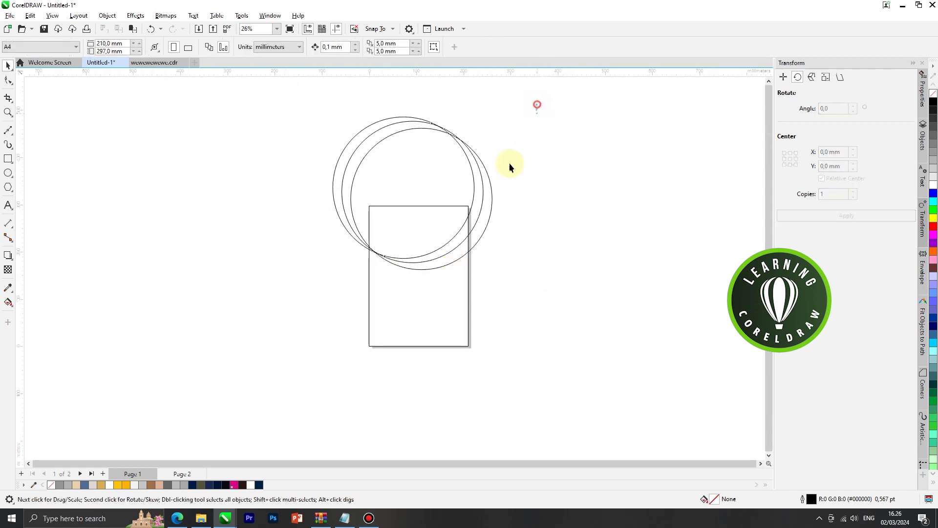
- Select all three circles and stretch them horizontally about their centre into ellipses about 399 mm wide overall
left_click_drag(260, 286, 260, 285)
scroll(495, 200, "up", 1)
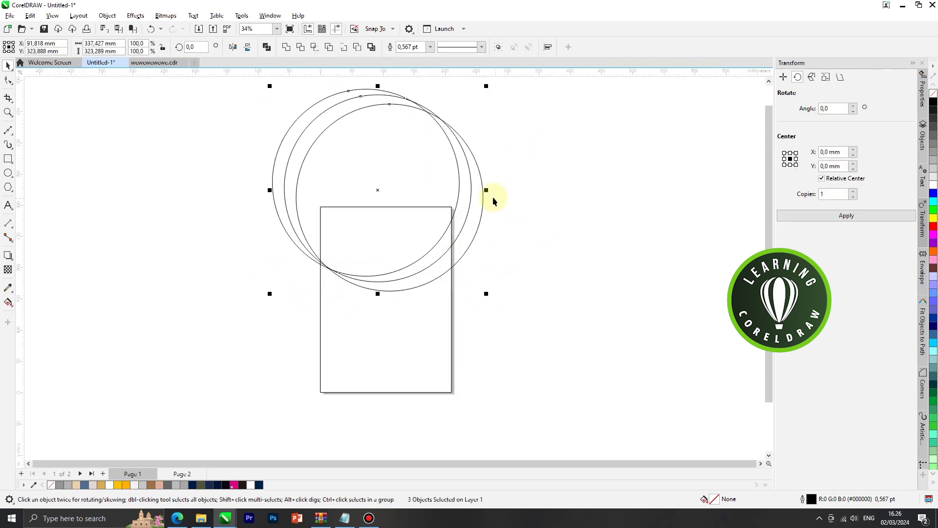
left_click_drag(486, 190, 504, 185)
scroll(530, 191, "down", 1)
left_click(545, 197)
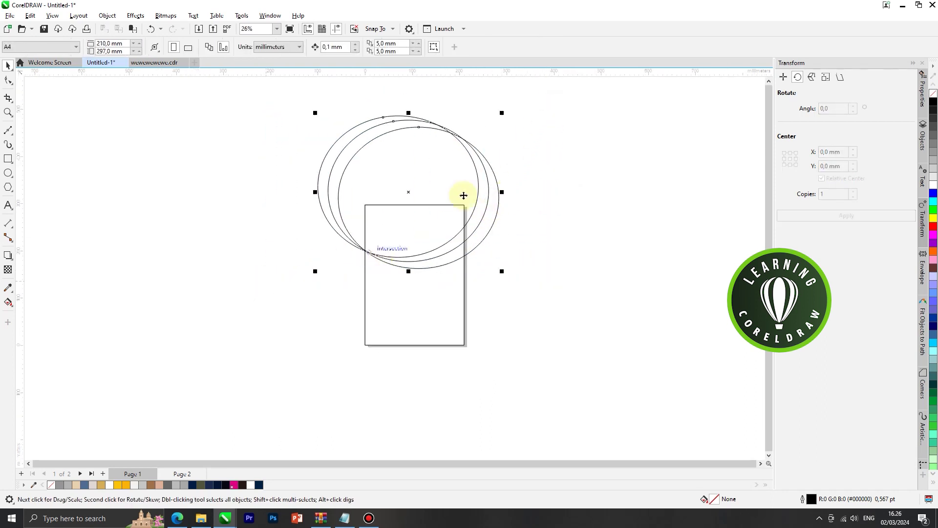
scroll(510, 140, "up", 1)
left_click_drag(499, 199, 507, 200)
scroll(509, 200, "up", 2)
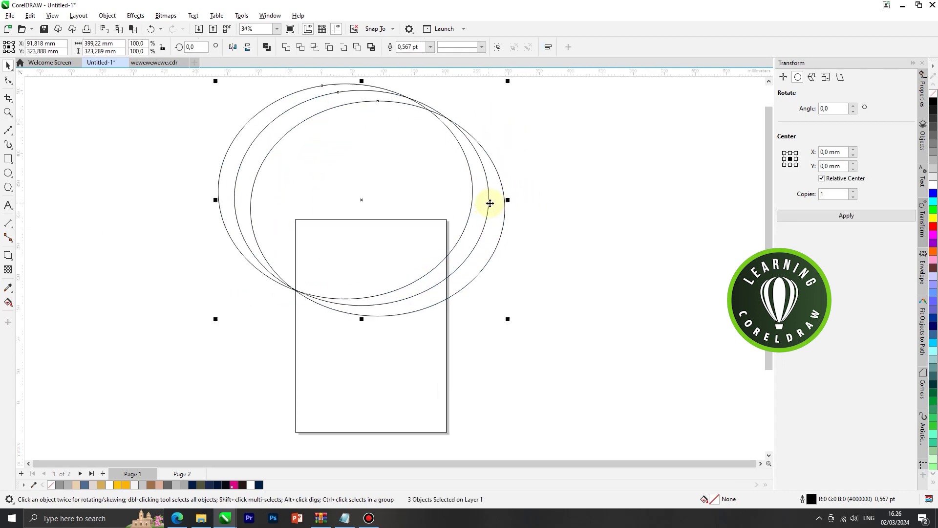
left_click(564, 184)
scroll(474, 194, "down", 1)
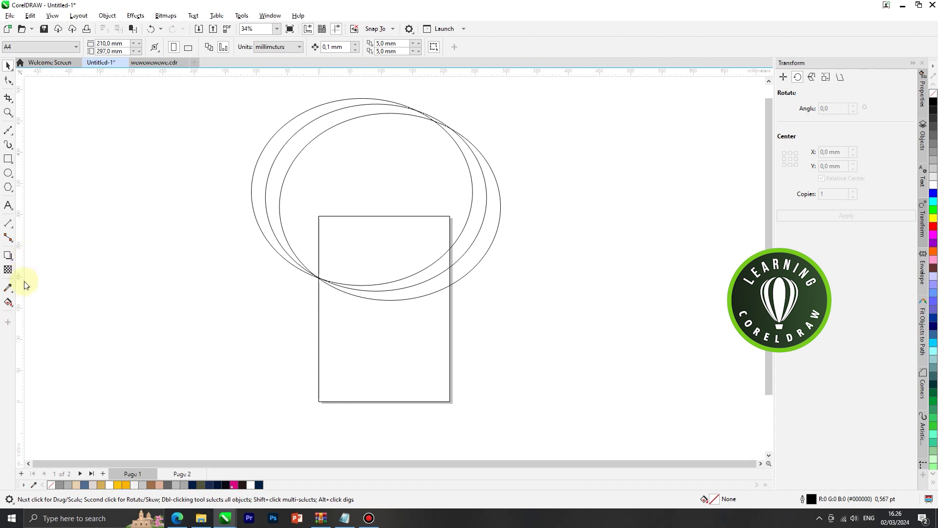
- Use Smart Fill to create magenta shapes from the lower crescent, the middle crescent and the upper area inside the page
left_click(11, 303)
left_click(40, 314)
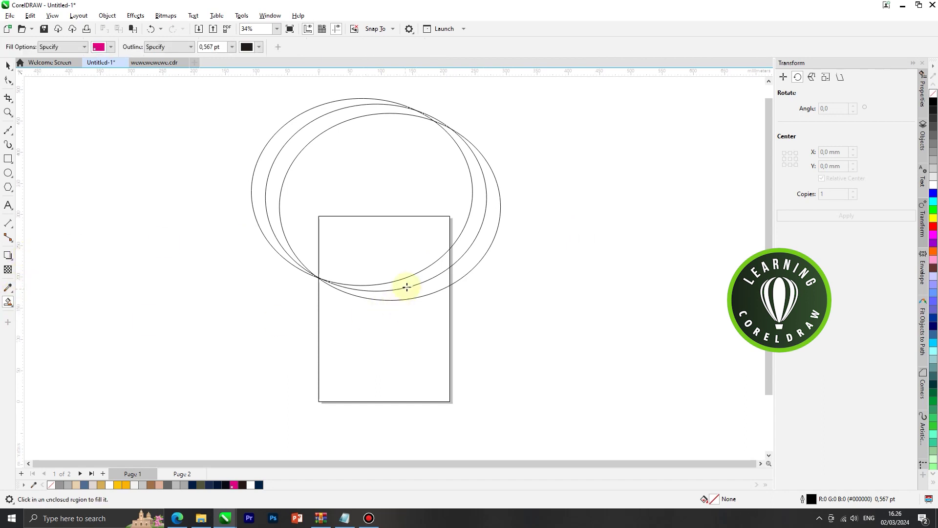
scroll(414, 295, "up", 2)
left_click(414, 295)
left_click(413, 276)
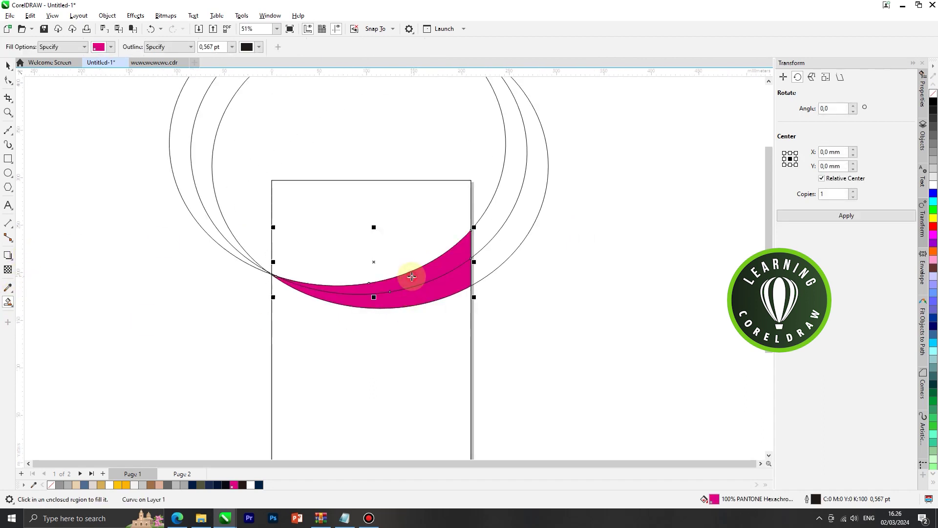
left_click(392, 224)
- Delete the three construction ellipses, leaving only the filled shapes and the page rectangle
left_click(11, 69)
scroll(273, 245, "down", 2)
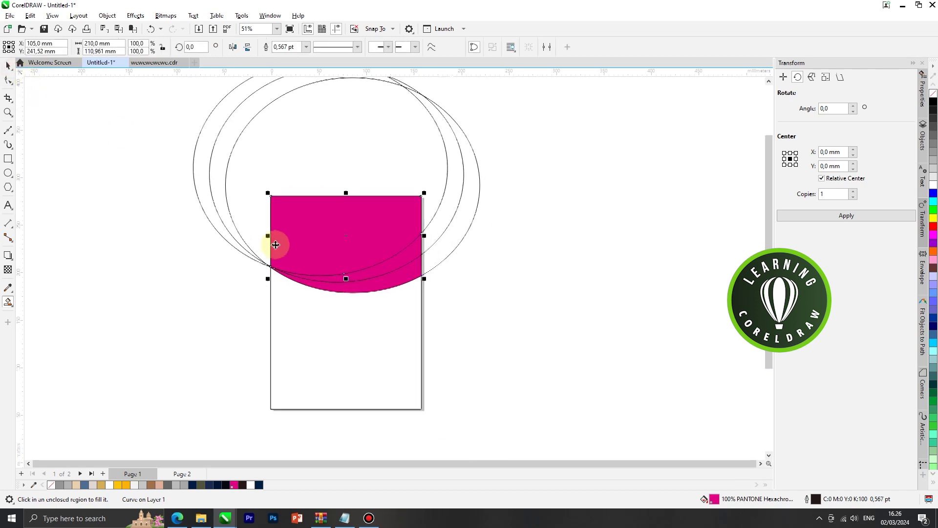
left_click(415, 172)
key("Delete")
left_click(450, 212)
key("Delete")
left_click(432, 215)
key("Delete")
left_click(451, 220)
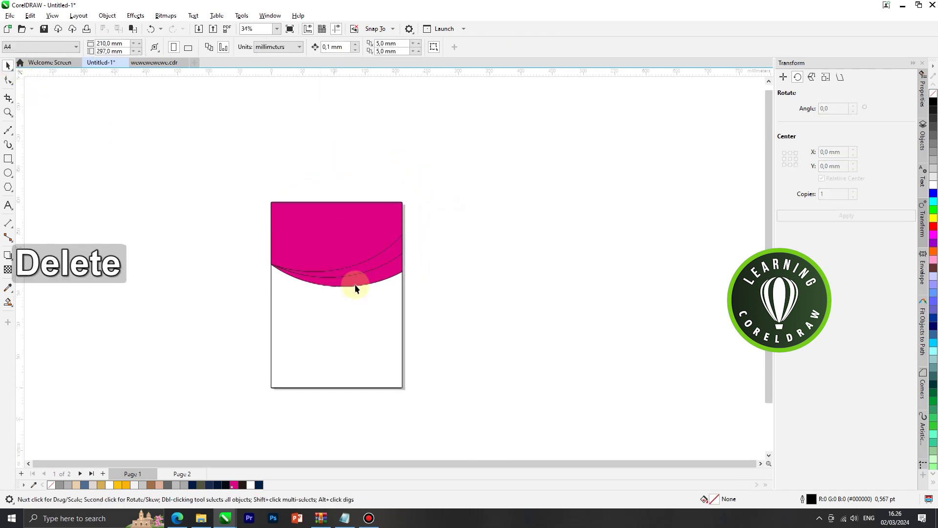
- Fill the lowest crescent with dark navy blue
scroll(355, 288, "up", 2)
left_click(363, 281)
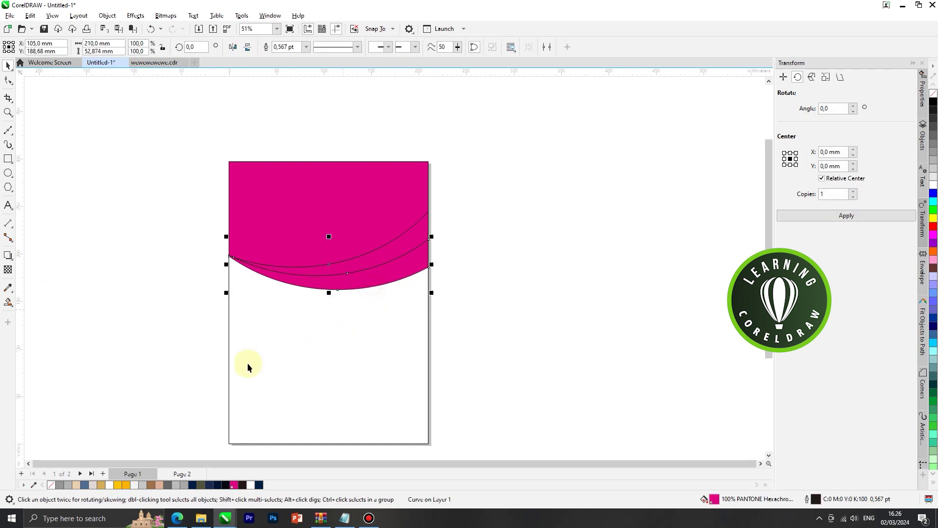
left_click(260, 485)
left_click(262, 317)
- Apply a fountain fill to the middle crescent with Interactive Fill, setting both end colours to yellow-orange
left_click(352, 265)
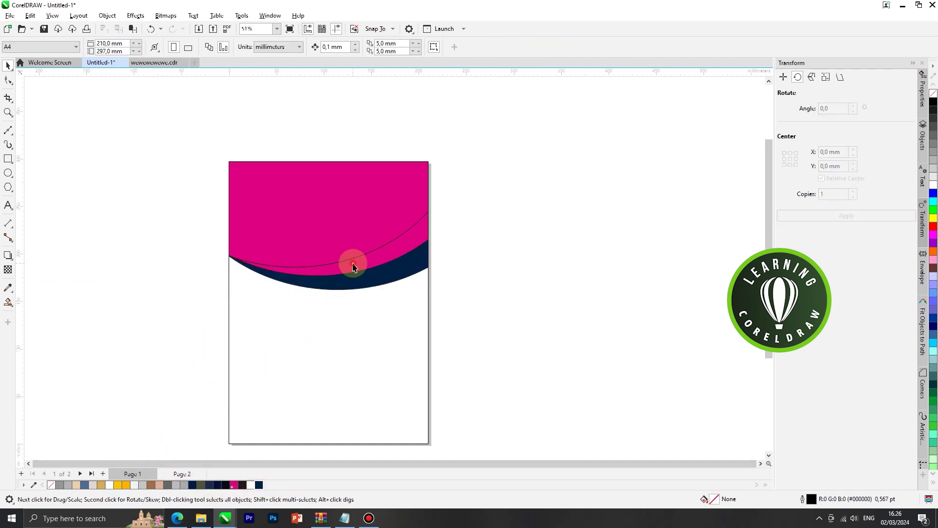
left_click(7, 302)
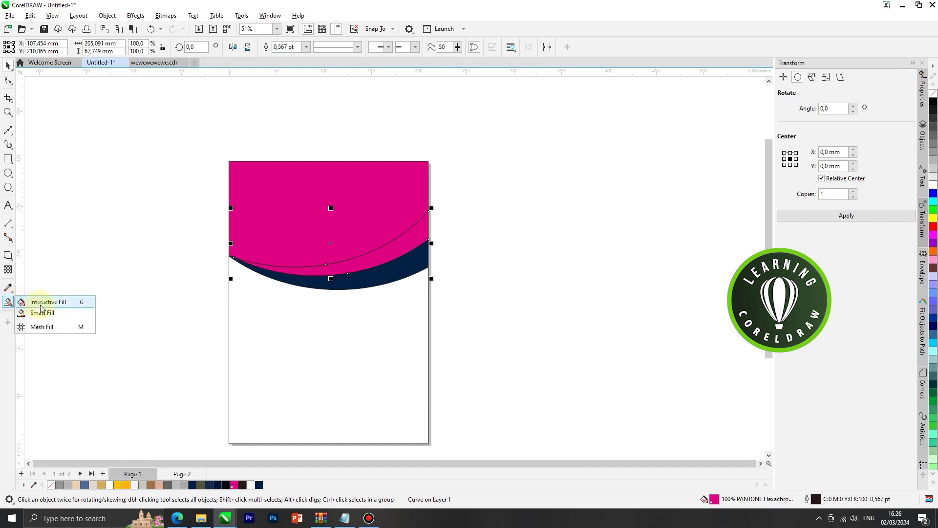
left_click(44, 302)
scroll(345, 260, "up", 2)
left_click_drag(272, 281, 414, 255)
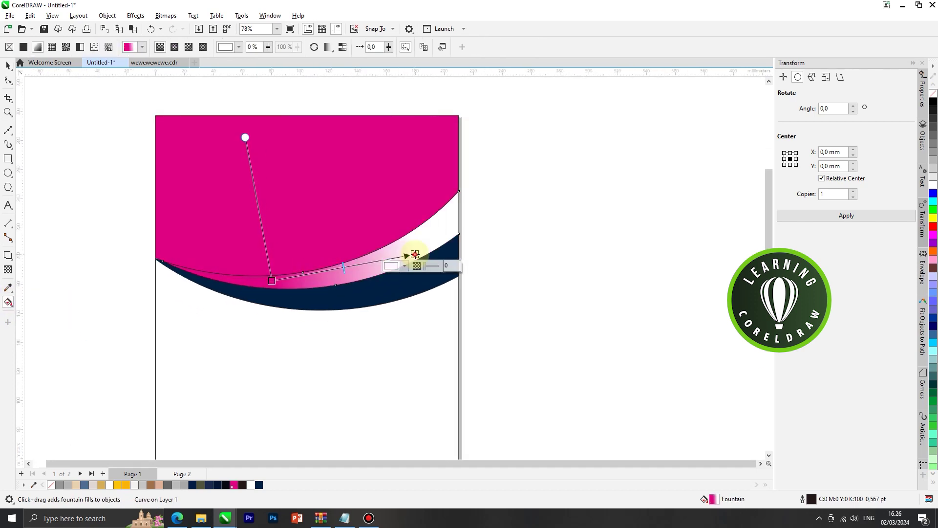
left_click(125, 485)
left_click(271, 280)
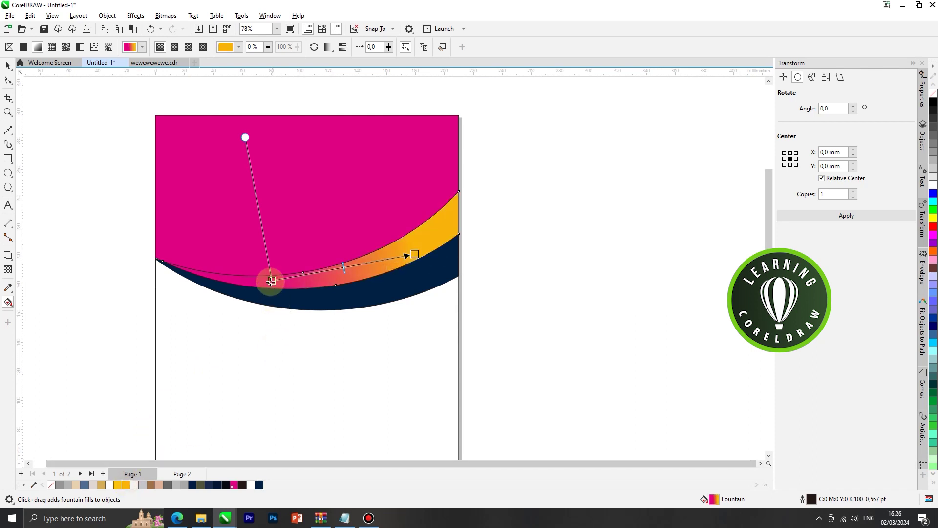
left_click(125, 484)
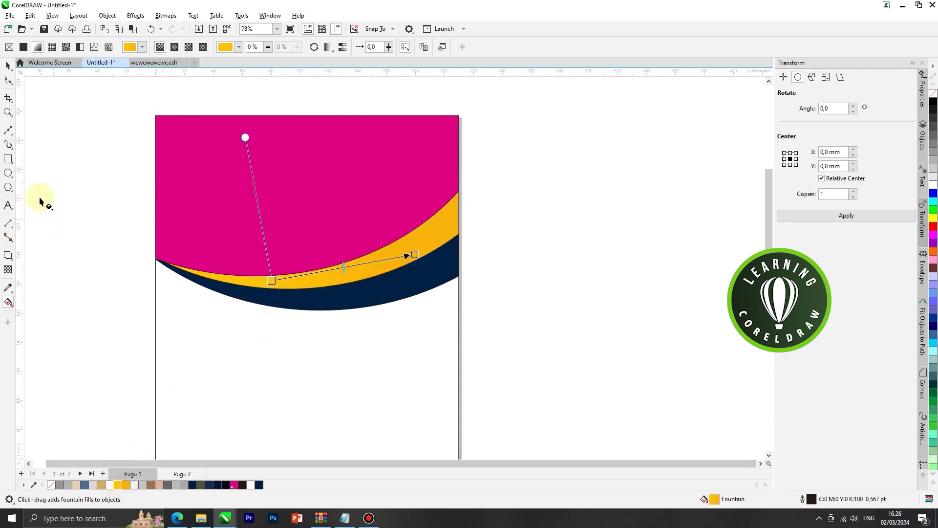
left_click(8, 66)
left_click(65, 109)
scroll(388, 263, "down", 2)
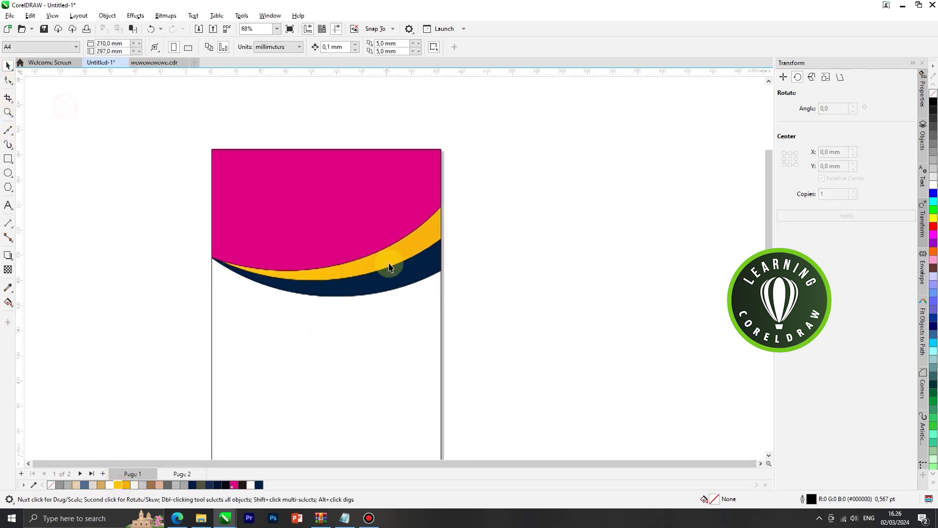
- Fill the large magenta shape at the top of the page with near-white (#FEFEFE)
left_click(371, 208)
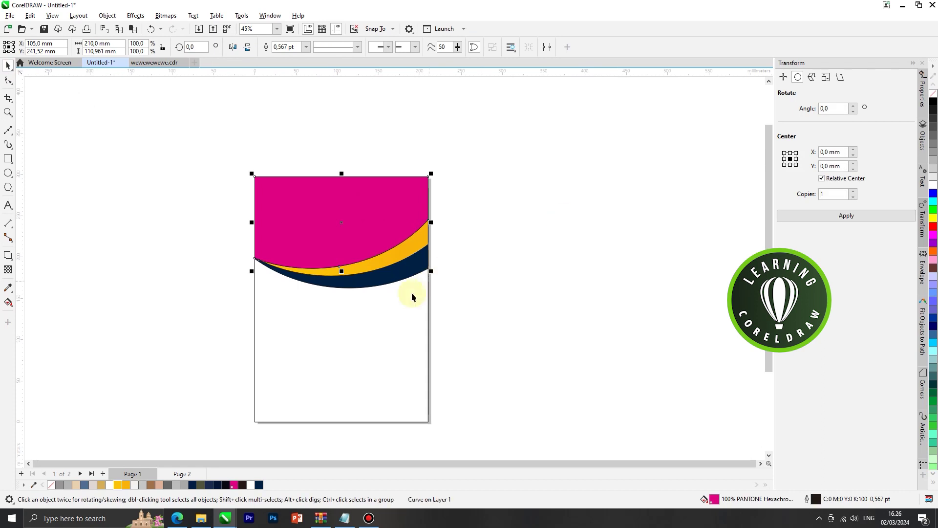
left_click(106, 484)
left_click(124, 414)
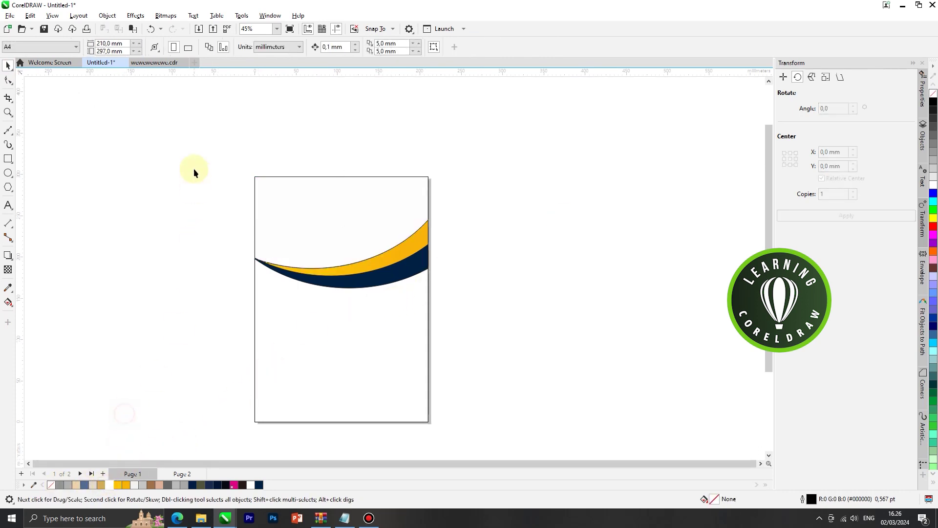
- Select the header shapes together and remove their outlines
left_click_drag(441, 286, 442, 291)
right_click(53, 485)
left_click(101, 387)
scroll(416, 263, "down", 1)
scroll(430, 230, "up", 2)
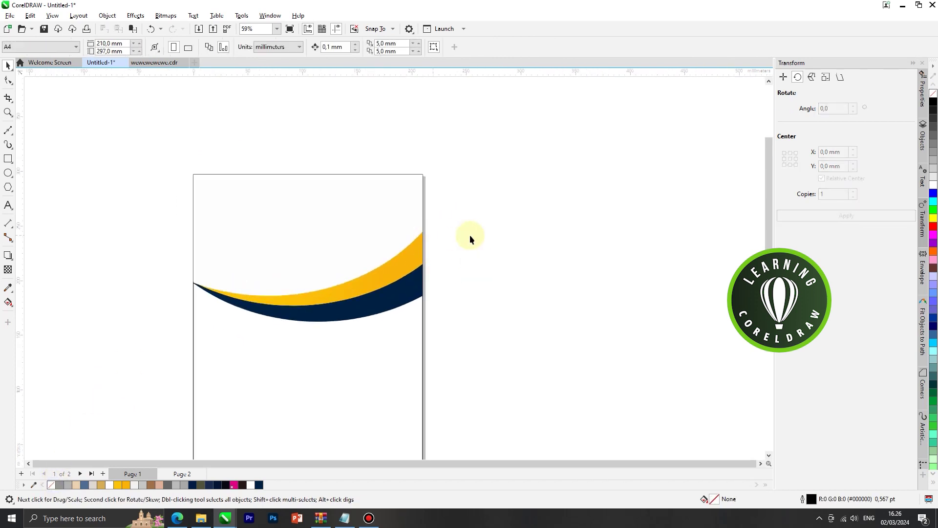
- Draw a circle over the page's upper-left edge, enlarge it to about 129 mm and shift it slightly up and left
left_click(258, 215)
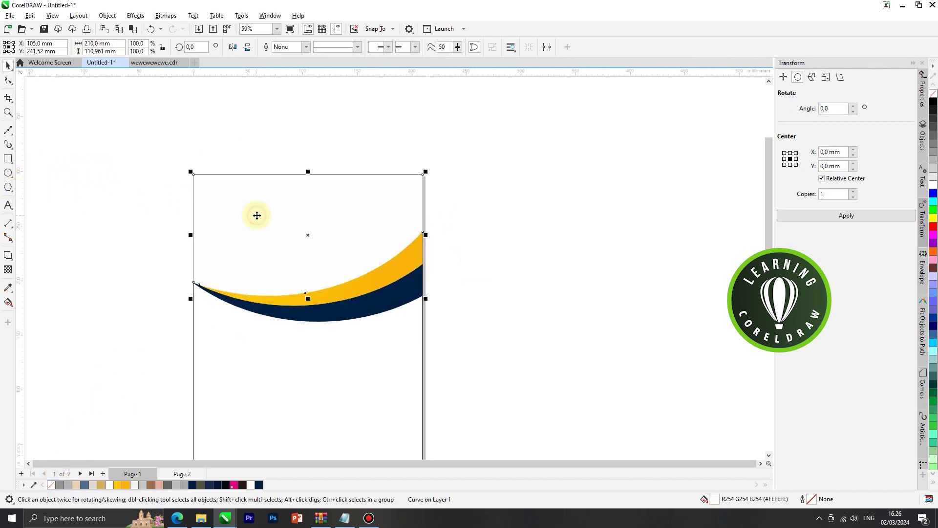
left_click(7, 173)
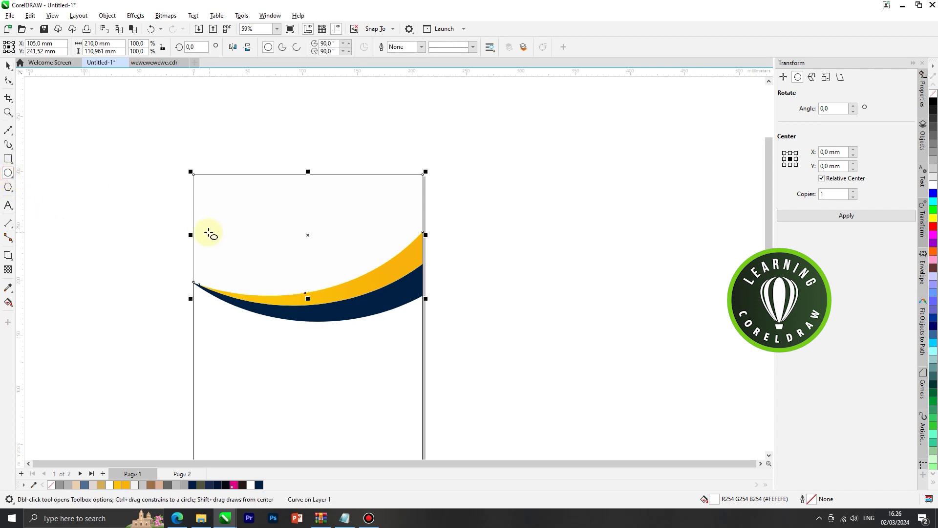
left_click_drag(153, 185, 275, 299)
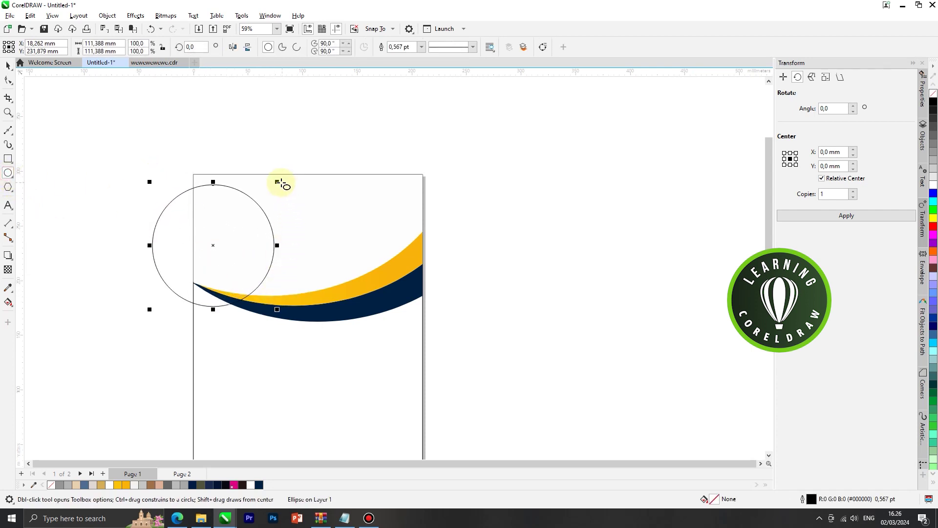
left_click_drag(278, 182, 302, 163)
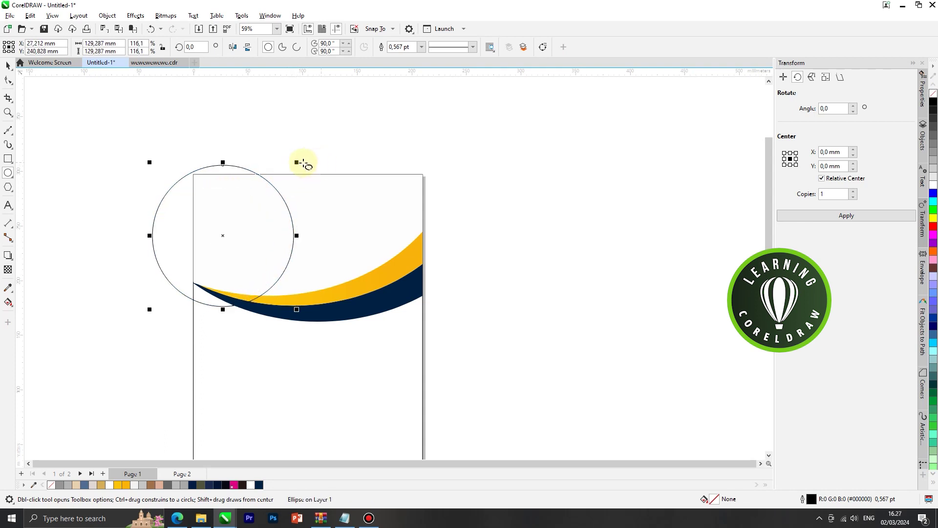
left_click(9, 68)
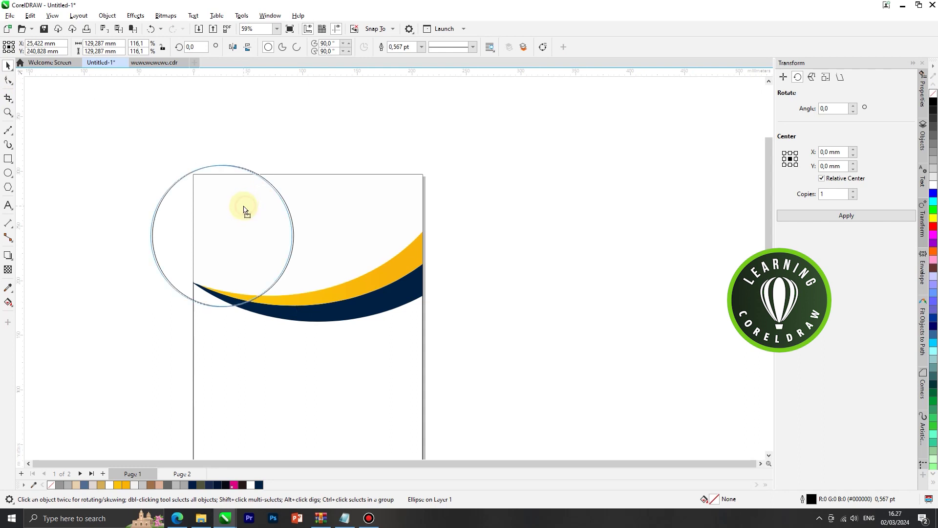
left_click_drag(243, 210, 240, 198)
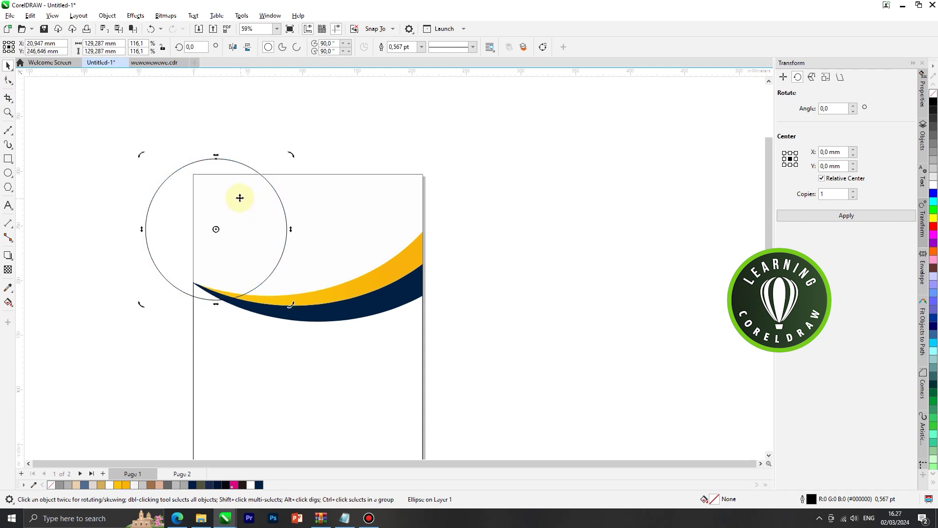
- Intersect the circle with the page rectangle and move the original circle off the page to the upper left
scroll(276, 209, "down", 1)
left_click(452, 210)
left_click(302, 322)
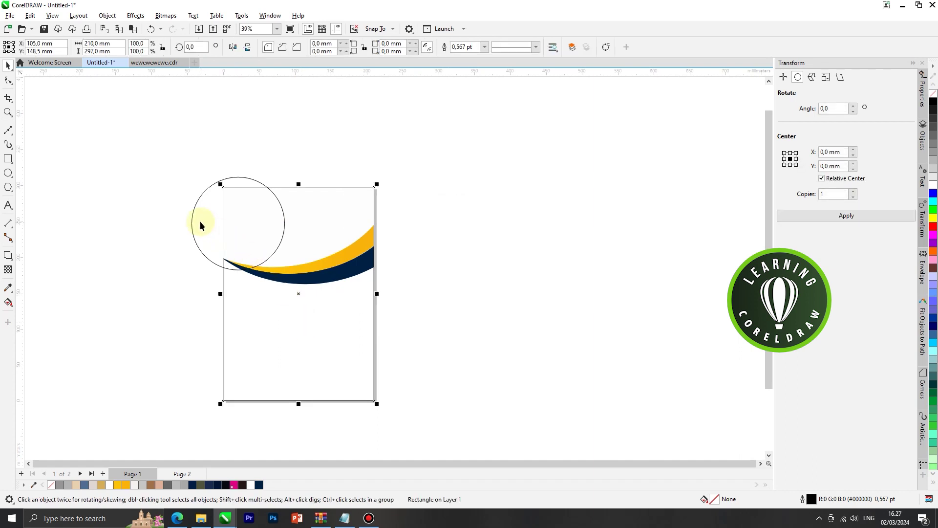
left_click(231, 210, "shift")
left_click(314, 47)
left_click_drag(199, 226, 96, 184)
- Fill the intersected circle piece on the page with dark navy blue and delete the leftover circle
left_click(269, 221)
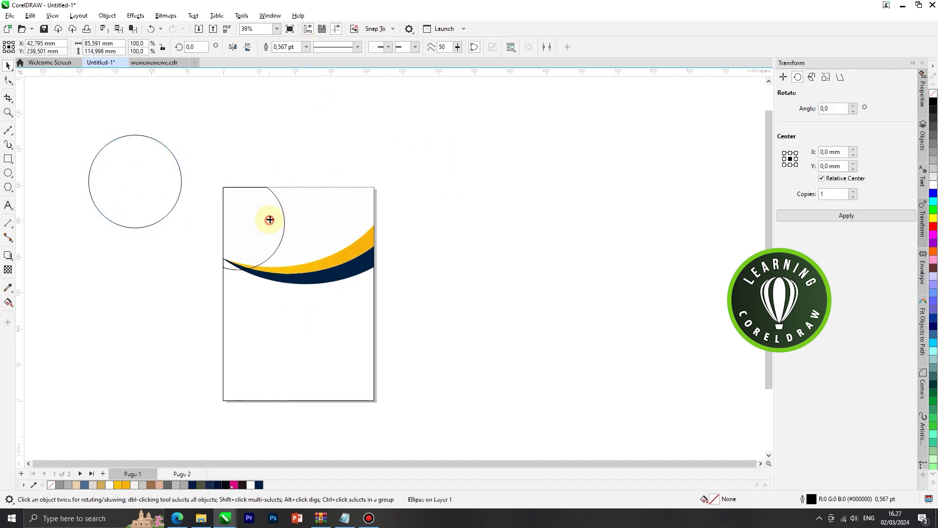
left_click(259, 485)
left_click(144, 206)
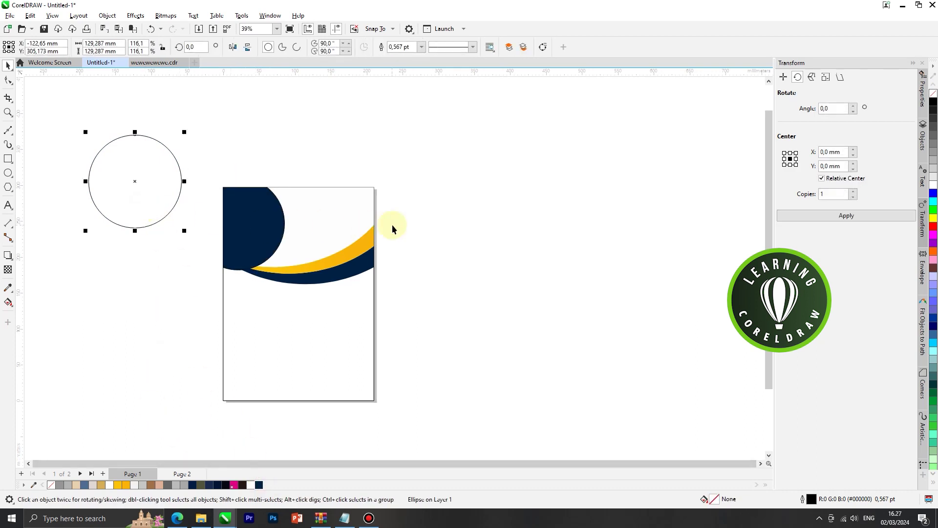
key("Delete")
scroll(290, 269, "up", 3)
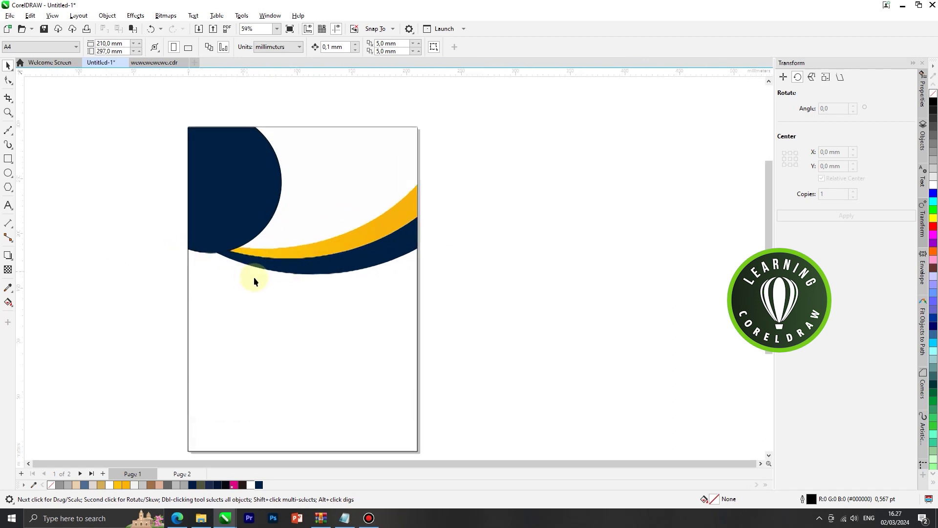
- Paste the copied travel photos into the document beside the header artwork
scroll(253, 277, "down", 1)
left_click(324, 208)
left_click(443, 218)
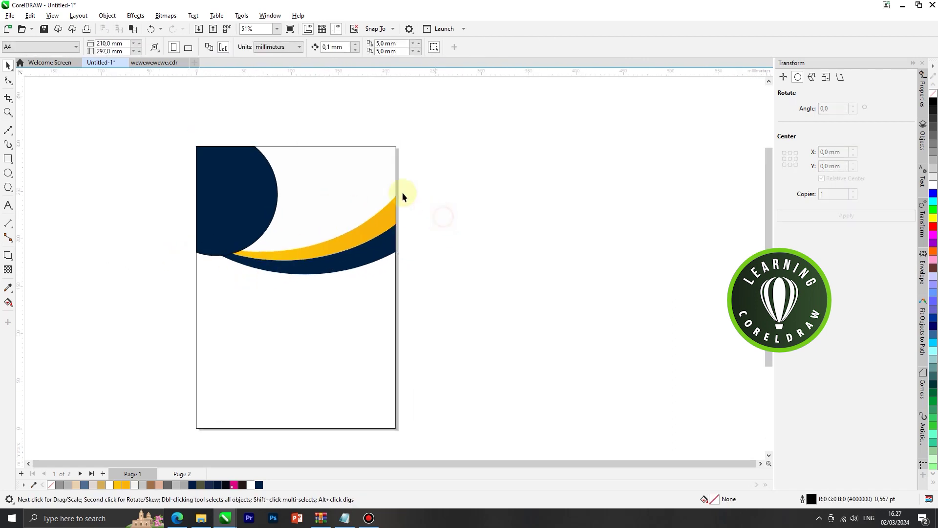
right_click(497, 174)
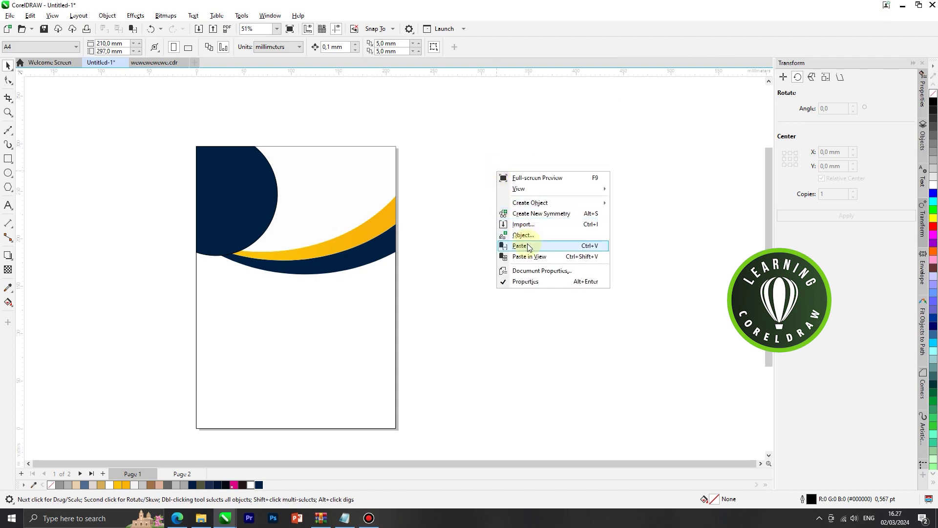
left_click(527, 243)
left_click(438, 253)
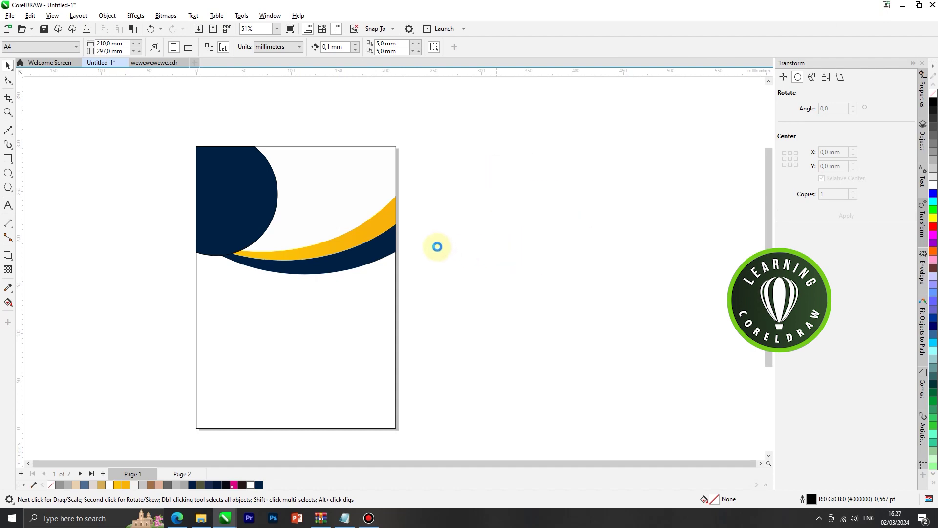
scroll(439, 252, "down", 2)
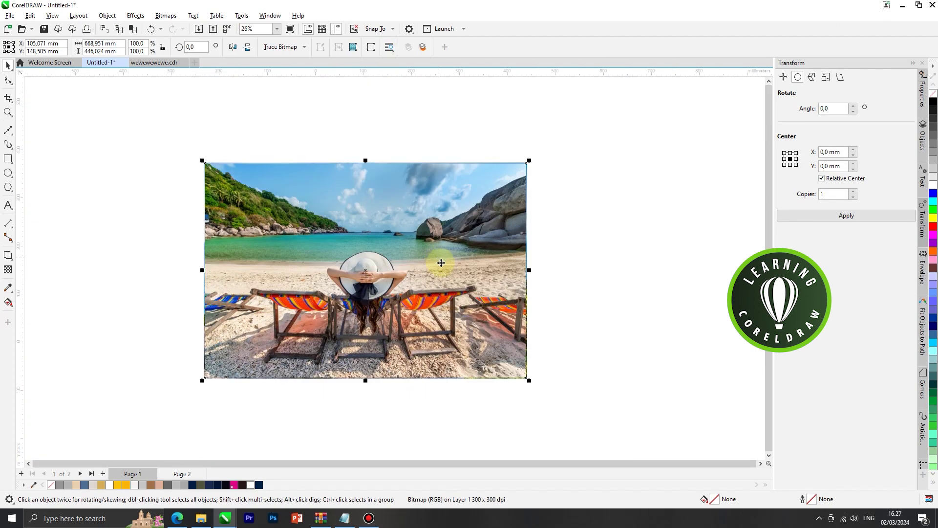
- Spread the pasted beach, island and two-traveller photos apart so that each one is separate
left_click_drag(439, 261, 224, 234)
left_click_drag(373, 254, 503, 349)
left_click_drag(408, 261, 319, 339)
left_click_drag(435, 342, 383, 341)
left_click(312, 340, "shift")
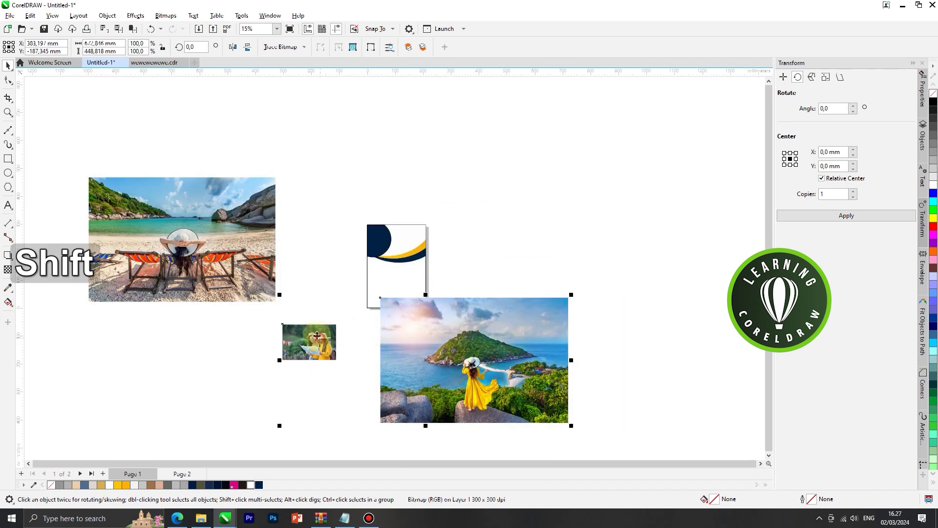
- Select all three photos, shrink them to about 136 mm combined width and place them just right of the page
left_click(244, 266, "shift")
left_click_drag(571, 174, 120, 347)
left_click_drag(119, 416, 474, 243)
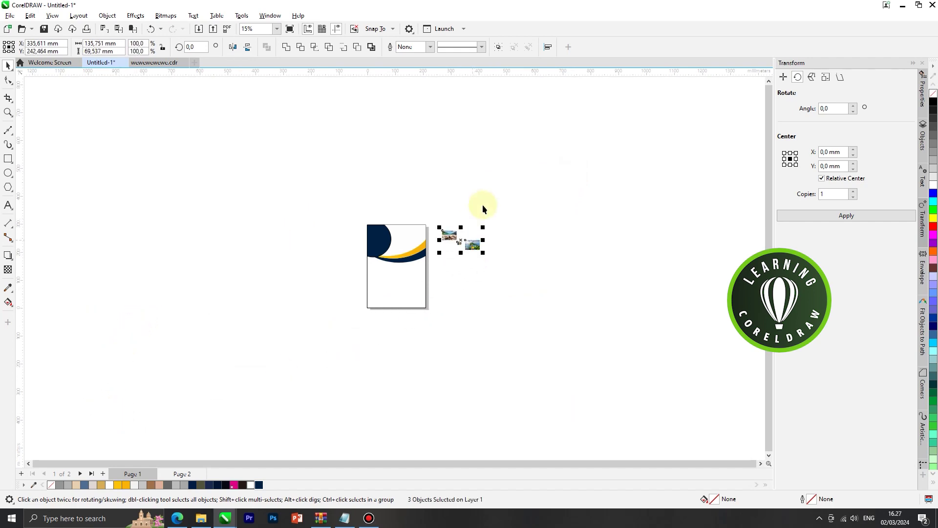
left_click(482, 204)
- Move the island photo below the beach photo and PowerClip it inside the white header area above the yellow curve
scroll(443, 241, "up", 1)
scroll(444, 241, "up", 4)
left_click_drag(539, 278, 416, 284)
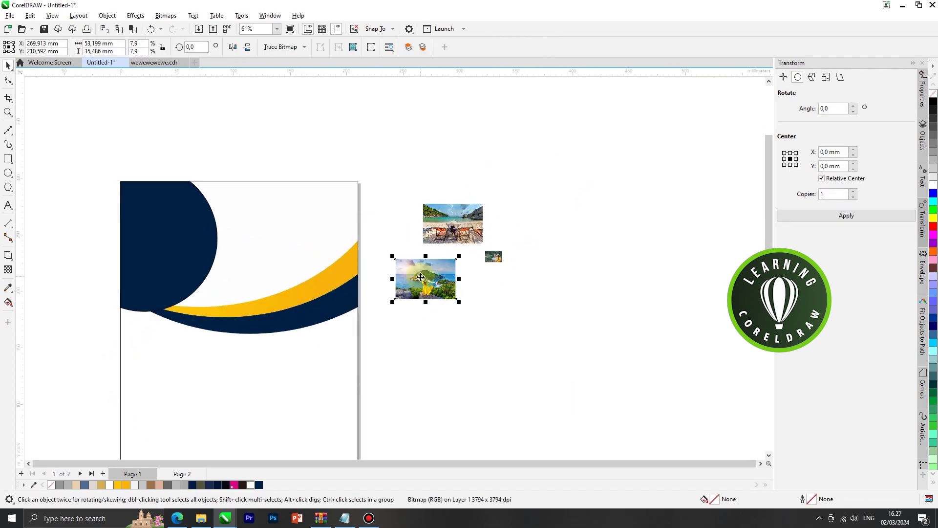
scroll(417, 284, "up", 1)
right_click(427, 282)
left_click(466, 359)
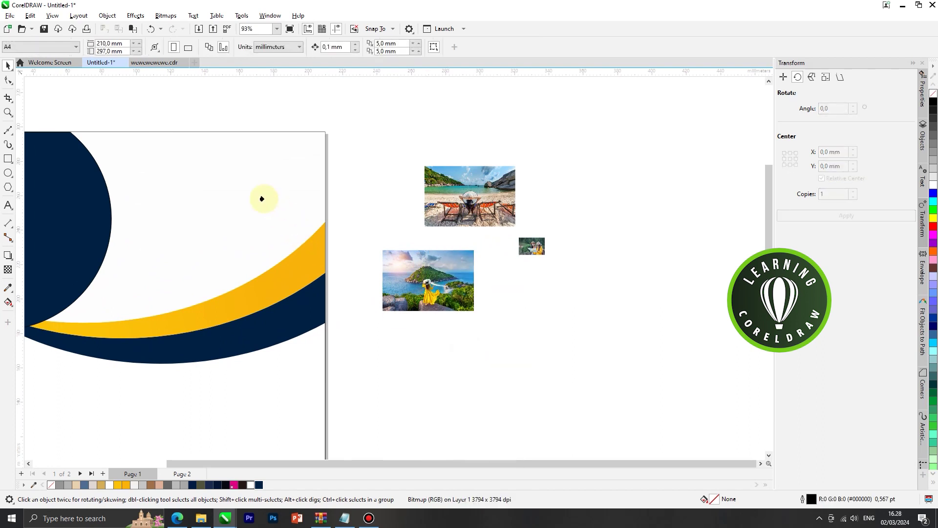
left_click(259, 194)
- Edit the header PowerClip, enlarge the island photo to about 220 mm wide, reposition it over the header and finish editing
scroll(443, 235, "down", 1)
right_click(267, 220)
left_click(282, 218)
left_click_drag(303, 202, 398, 149)
scroll(324, 210, "up", 1)
left_click_drag(328, 219, 346, 211)
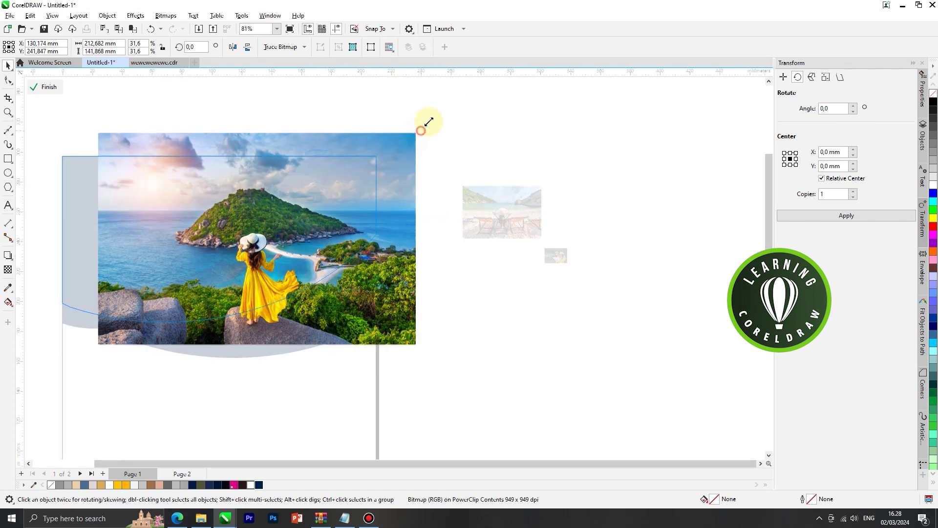
left_click_drag(421, 131, 432, 118)
left_click_drag(410, 157, 395, 141)
right_click(396, 143)
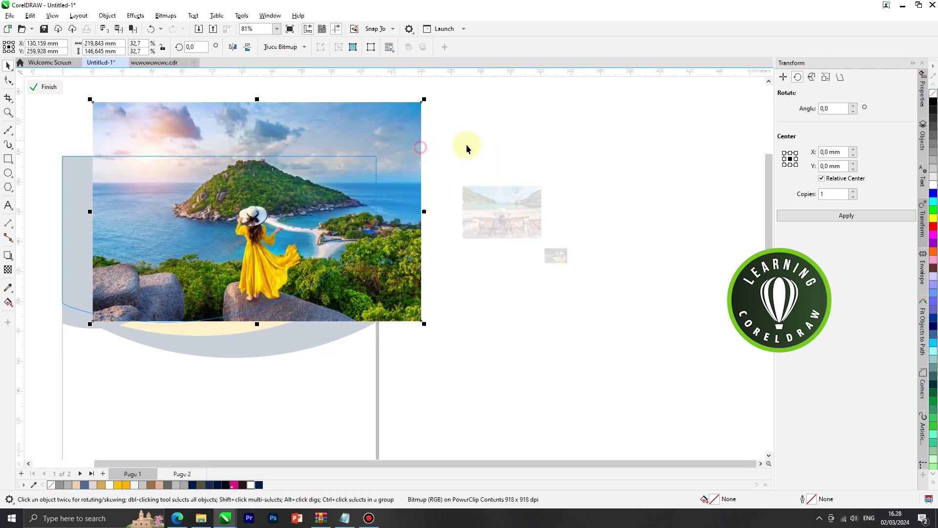
left_click(427, 149)
scroll(489, 157, "down", 2)
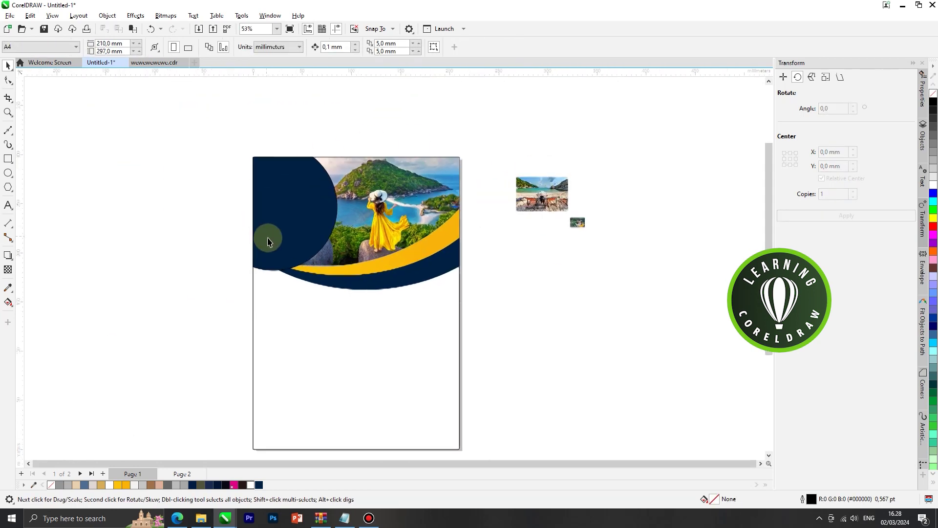
- Inspect the lower edge of the header photo along the yellow curve and reopen its PowerClip contents for editing
scroll(268, 239, "up", 1)
scroll(149, 230, "down", 1)
scroll(391, 237, "up", 1)
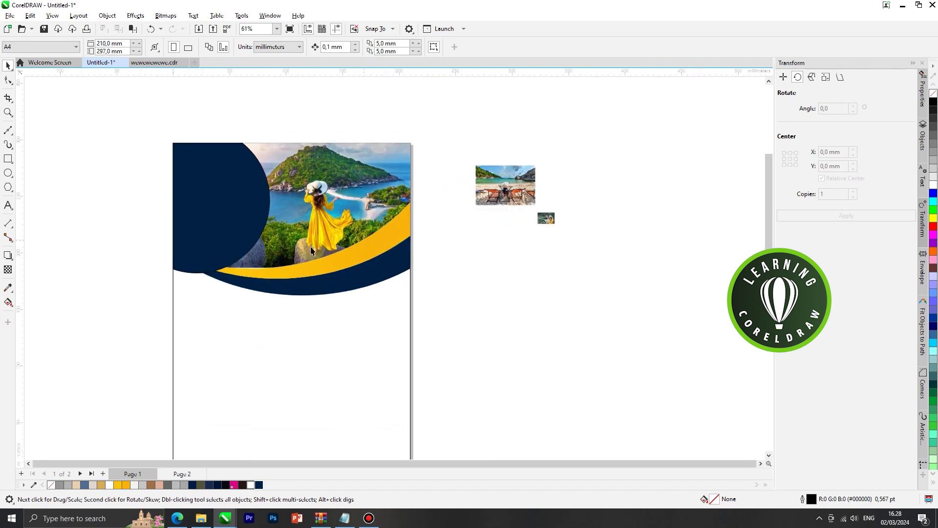
scroll(259, 252, "up", 4)
left_click(260, 251)
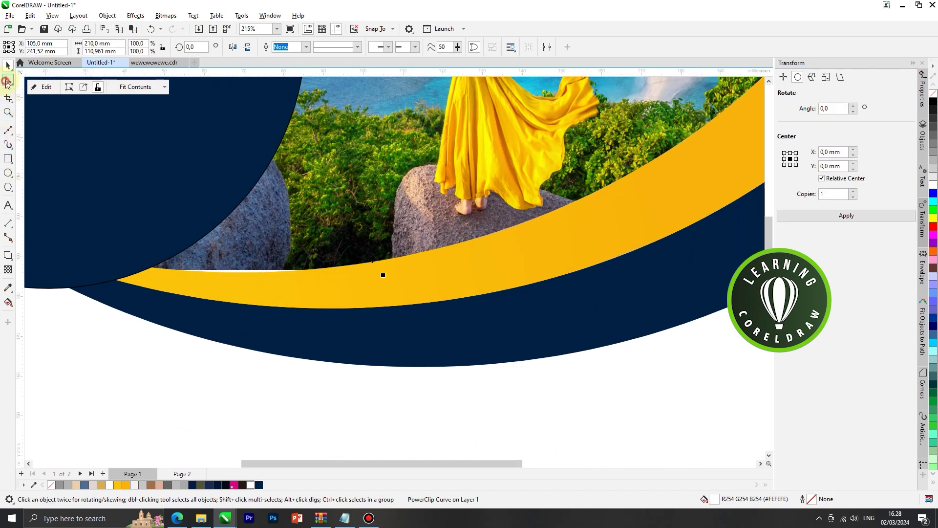
left_click(7, 82)
left_click(267, 251)
right_click(298, 198)
left_click(320, 203)
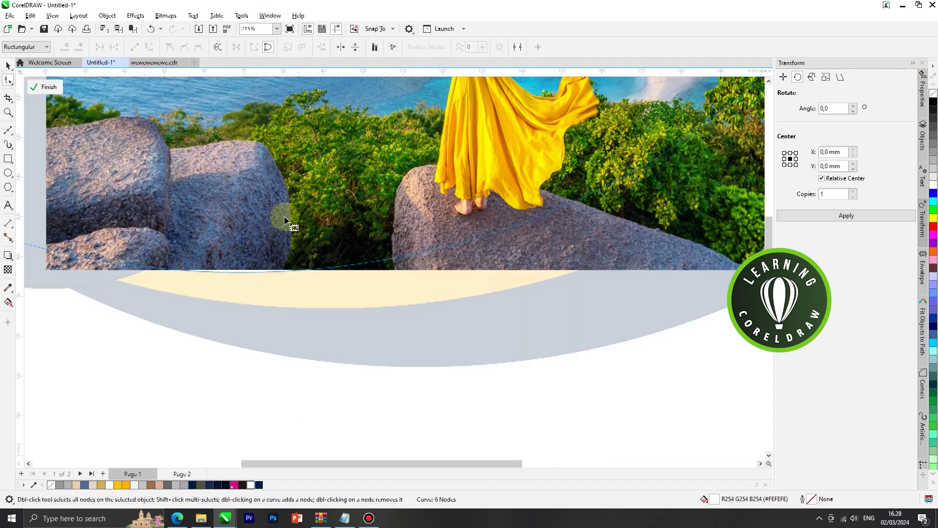
left_click(6, 65)
scroll(371, 284, "down", 3)
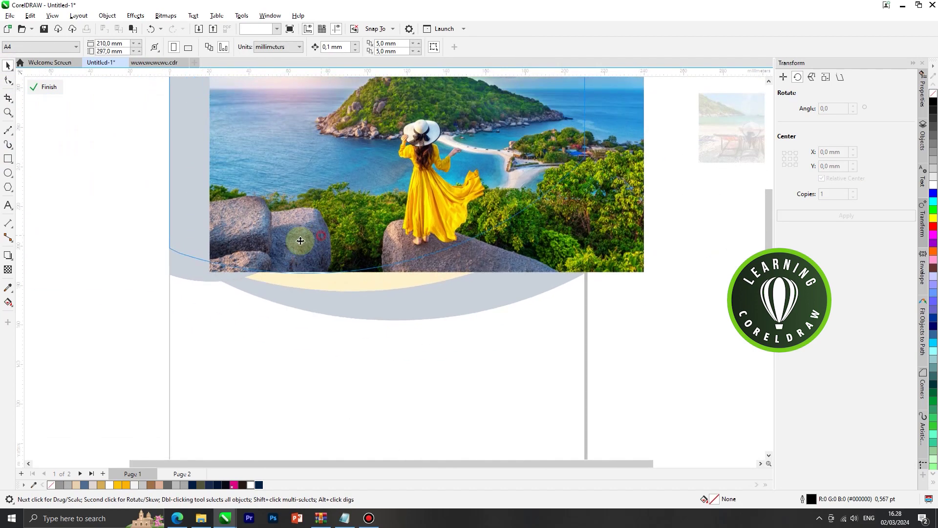
- Enlarge the island photo to about 230 mm wide, shift it slightly up and left, and finish editing the PowerClip
left_click(222, 264)
mouse_move(195, 278)
left_mouse_down()
mouse_move(178, 282)
mouse_move(189, 285)
left_mouse_up()
left_click_drag(427, 184, 422, 182)
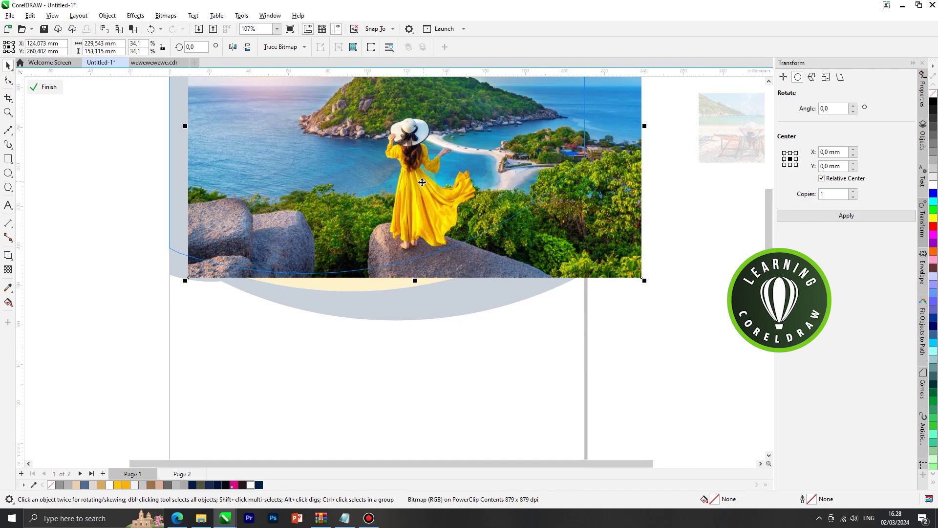
right_click(474, 168)
left_click(484, 178)
scroll(534, 272, "down", 3)
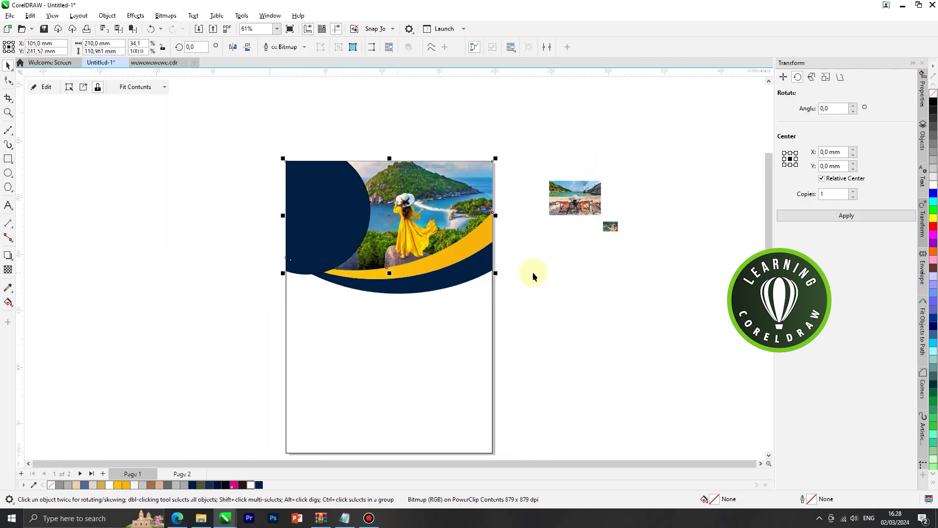
left_click(541, 274)
- Draw a circle about 47 mm in diameter across the middle of the yellow and navy curves
scroll(617, 254, "up", 1)
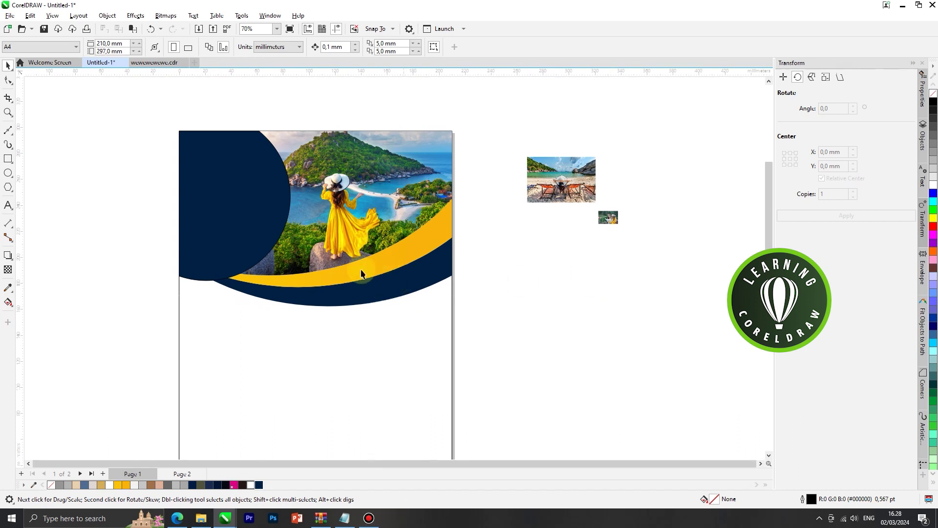
left_click(8, 173)
scroll(318, 273, "up", 2)
left_click_drag(287, 249, 384, 331)
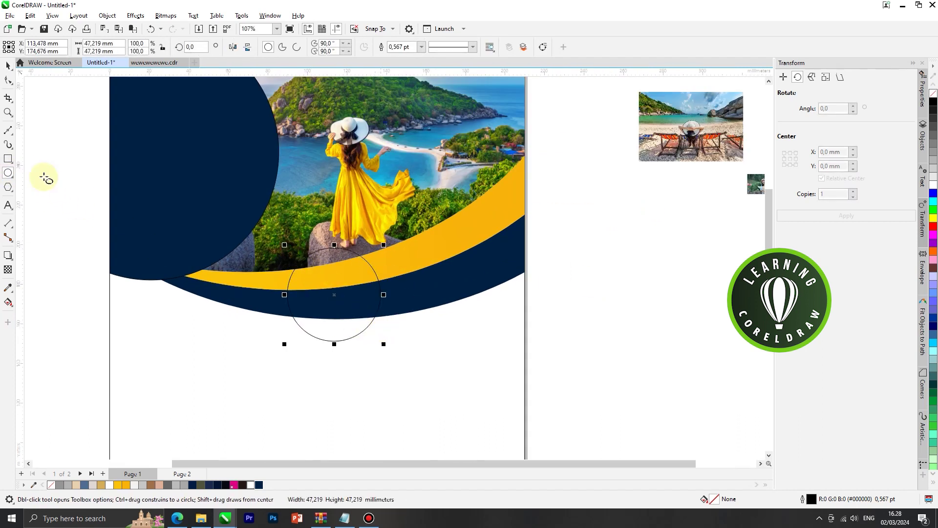
left_click(7, 66)
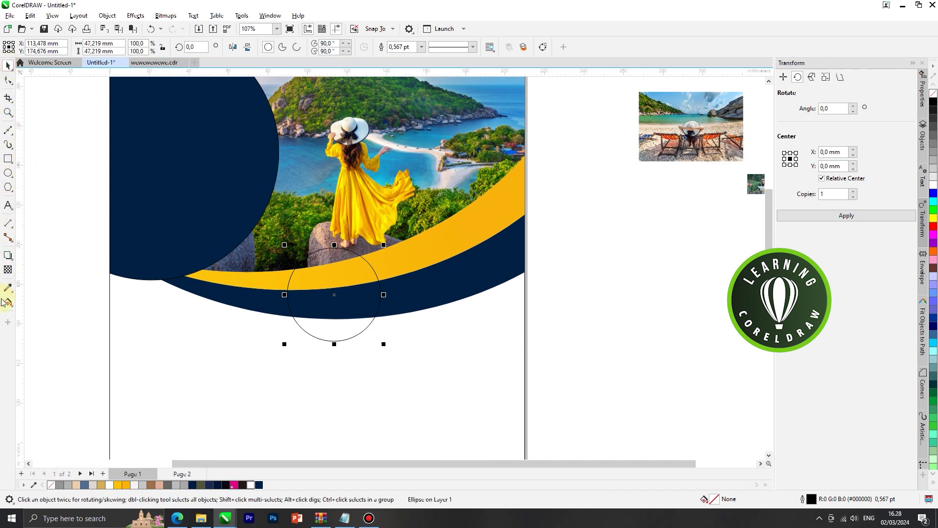
- Add a single inward contour of about 4.5 mm to the circle and break the contour apart
left_click(7, 257)
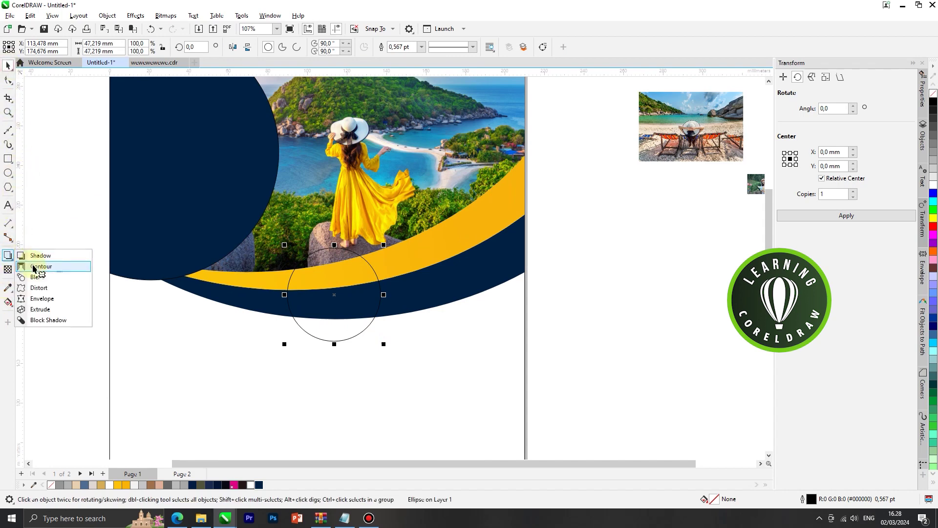
left_click(36, 267)
scroll(323, 294, "up", 3)
left_click_drag(264, 282, 275, 283)
left_click(8, 65)
scroll(384, 265, "down", 1)
left_click(575, 295)
left_click(378, 277)
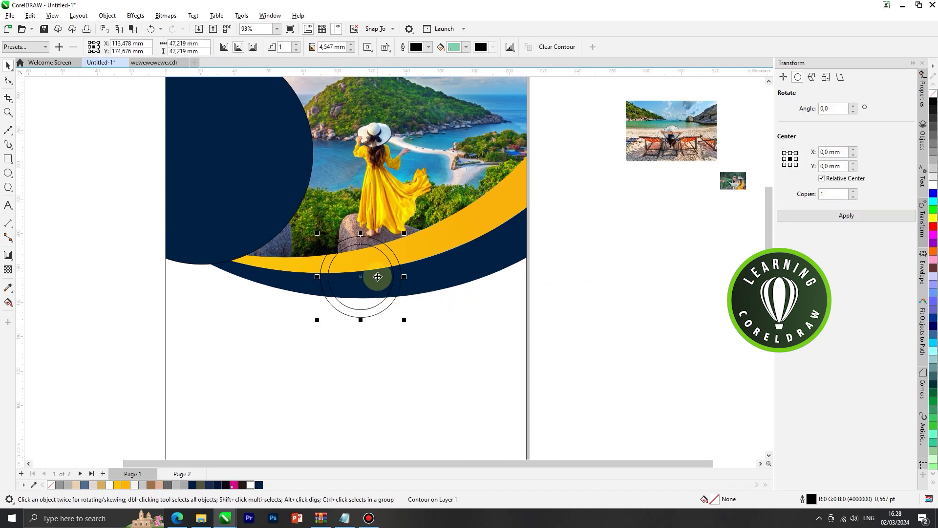
right_click(377, 277)
left_click(542, 295)
scroll(388, 288, "down", 2)
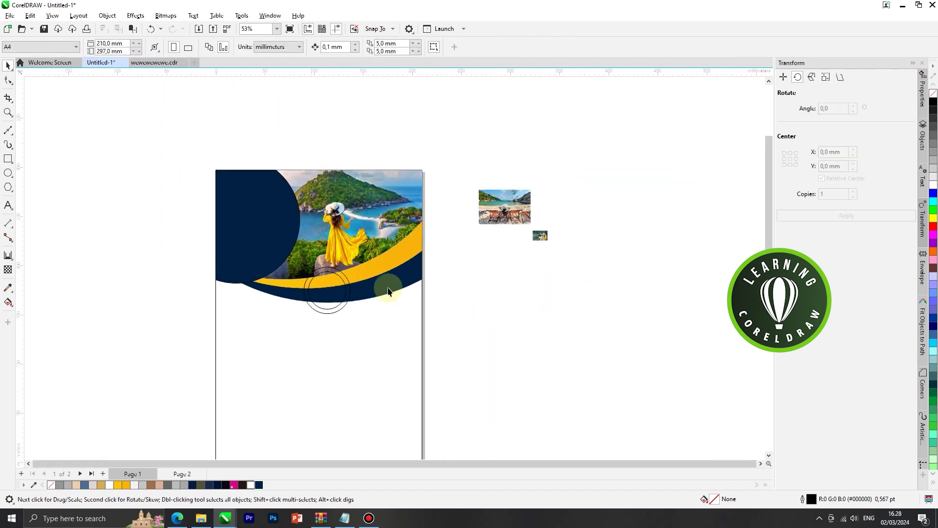
- Move the beach photo lower beside the page and enlarge the two-traveller photo to about 76 mm wide above it
scroll(476, 246, "up", 2)
left_click_drag(534, 172, 478, 348)
scroll(479, 348, "up", 1)
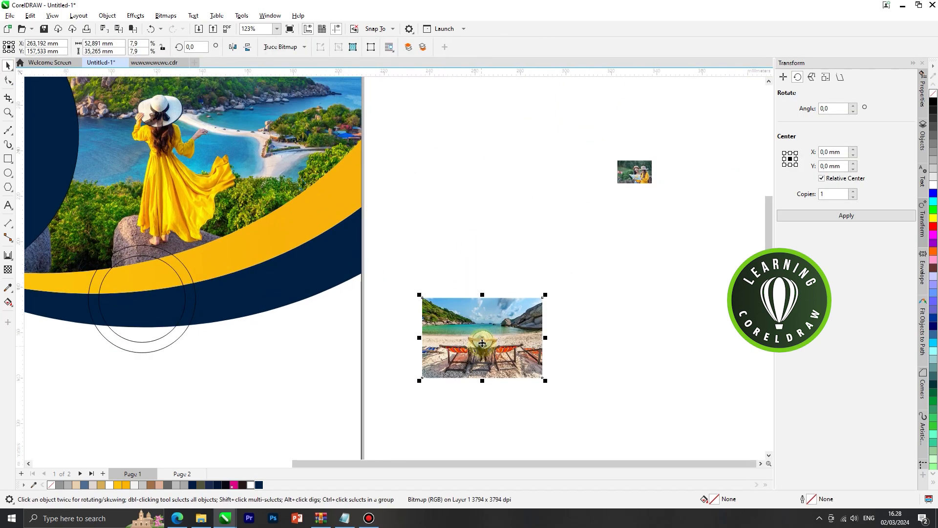
left_click(166, 297)
left_click_drag(621, 172, 513, 187)
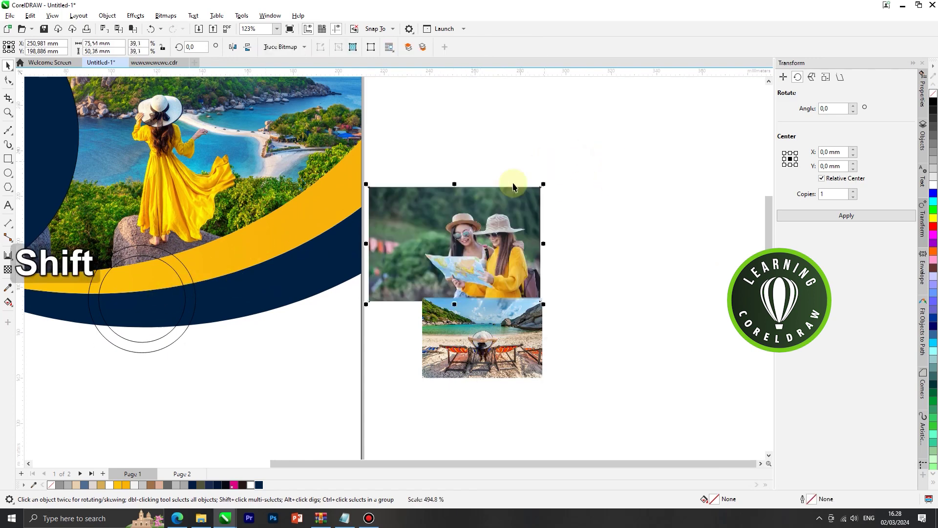
scroll(482, 228, "down", 2)
- PowerClip the two-traveller photo inside the inner circle on the curves
right_click(484, 224)
left_click(521, 352)
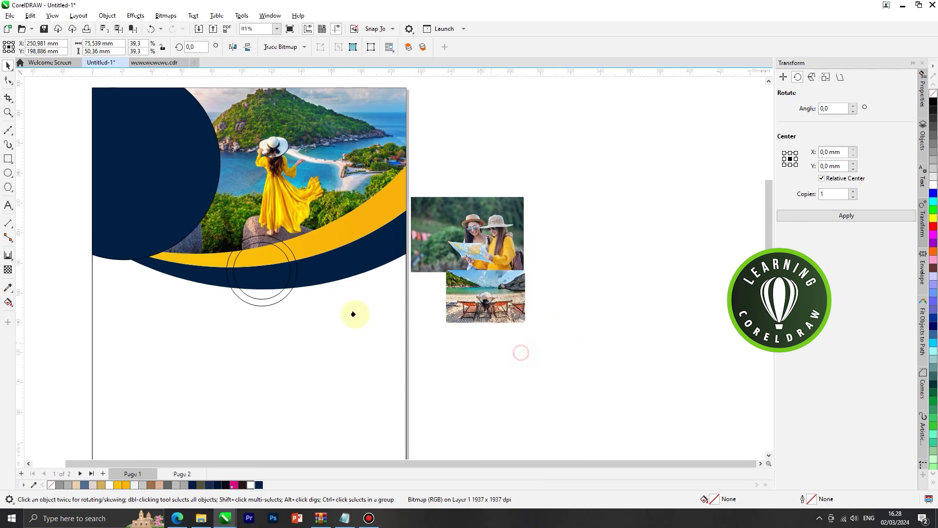
left_click(273, 274)
- Edit the inner circle's PowerClip, resize the photo to about 68 mm wide, center the travellers in the circle and finish editing
right_click(276, 267)
left_click(299, 218)
left_click_drag(391, 356, 369, 341)
left_click_drag(359, 242, 345, 241)
right_click(328, 233)
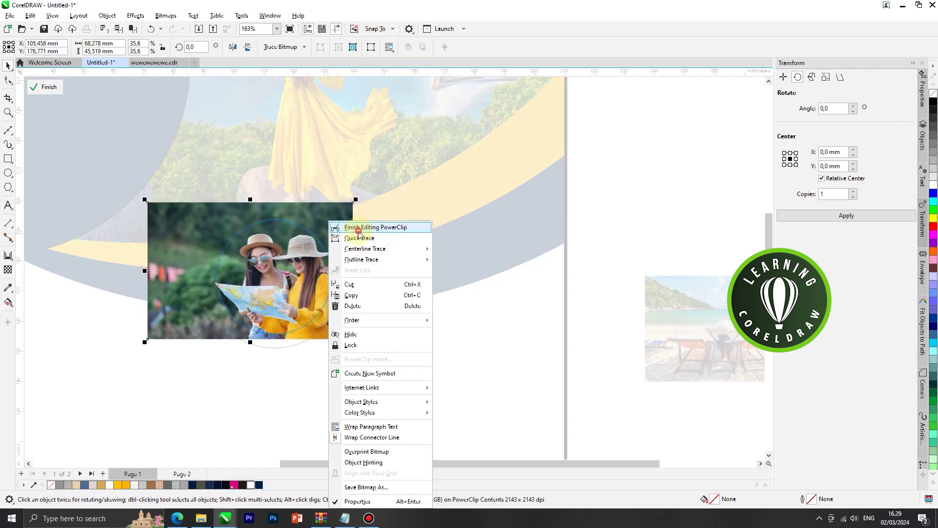
left_click(372, 225)
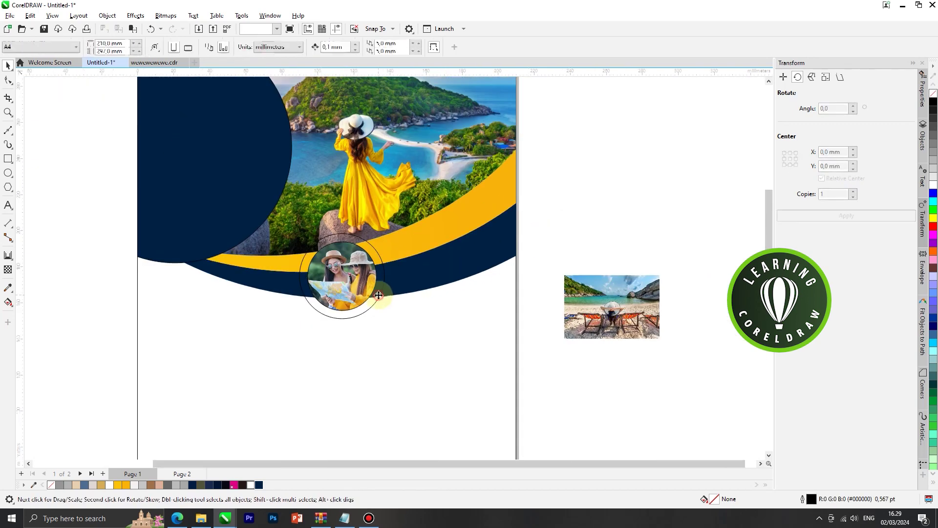
- Fill the outer circle with yellow-orange and remove the outlines of both circles
left_click(125, 484)
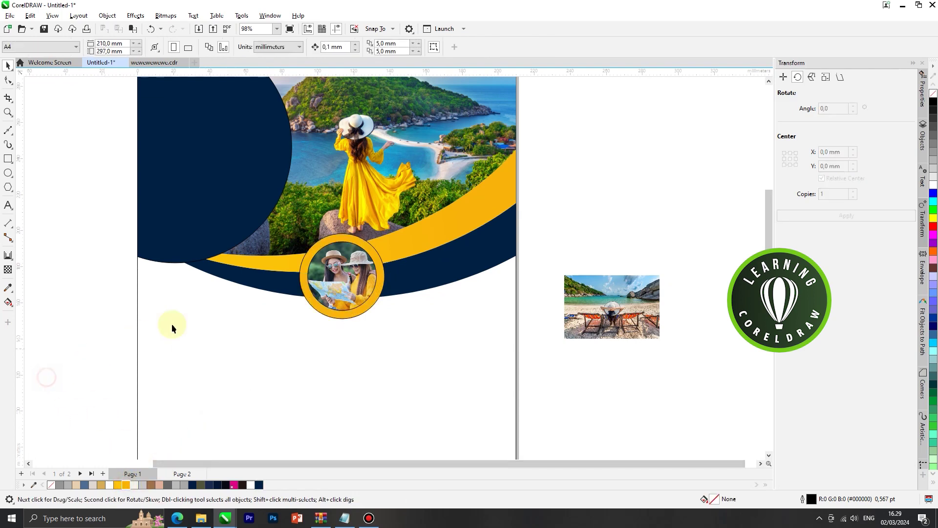
scroll(237, 313, "down", 2)
left_click_drag(350, 306, 245, 339)
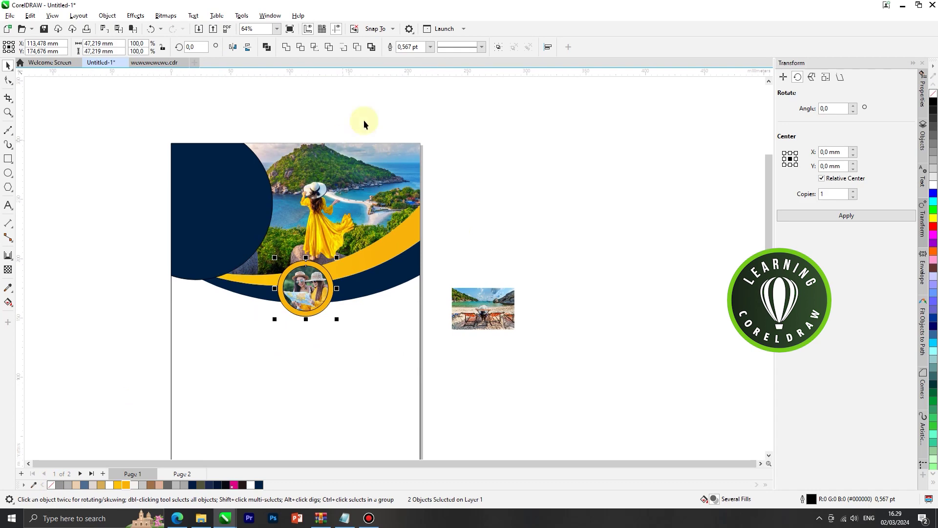
left_click(430, 47)
left_click(450, 100)
left_click(507, 150)
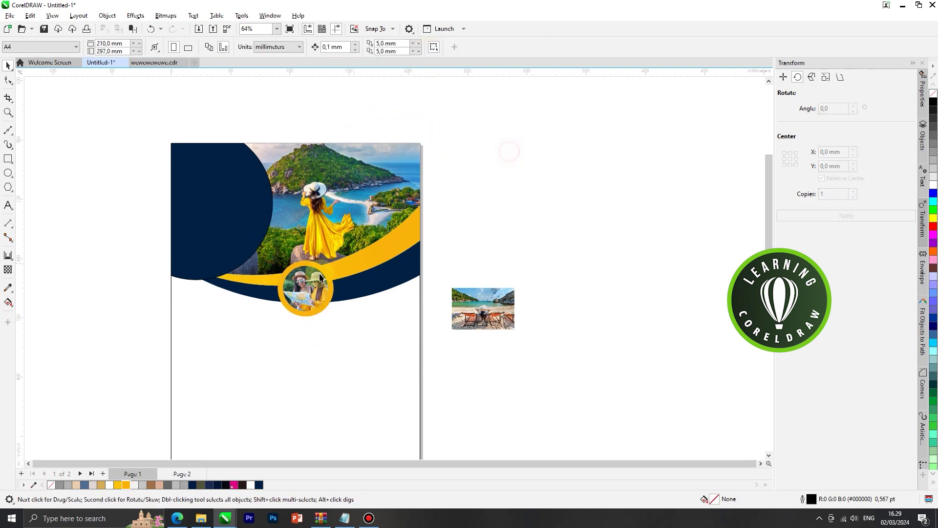
- Add a drop shadow to the yellow-orange circle behind the two-traveller photo
scroll(301, 293, "up", 1)
scroll(301, 292, "up", 3)
left_click(359, 269)
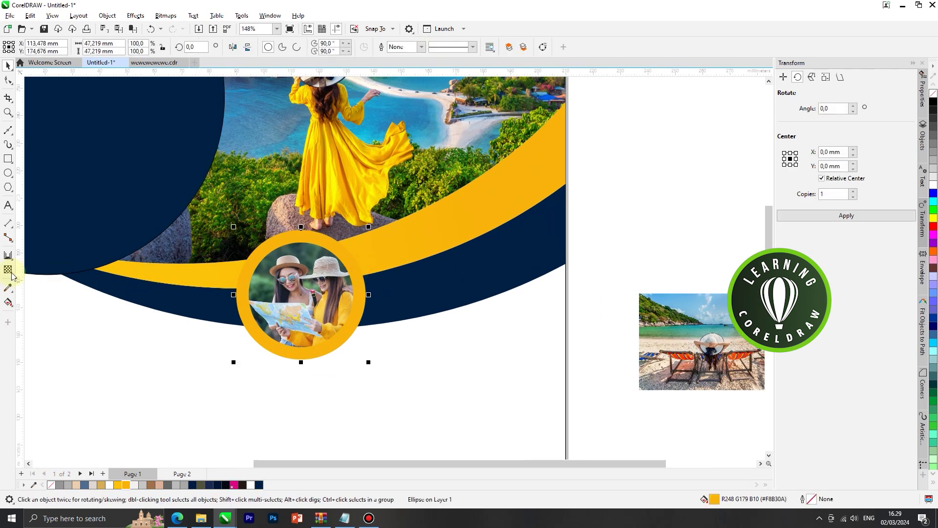
left_click(11, 262)
left_click(35, 255)
scroll(231, 309, "up", 1)
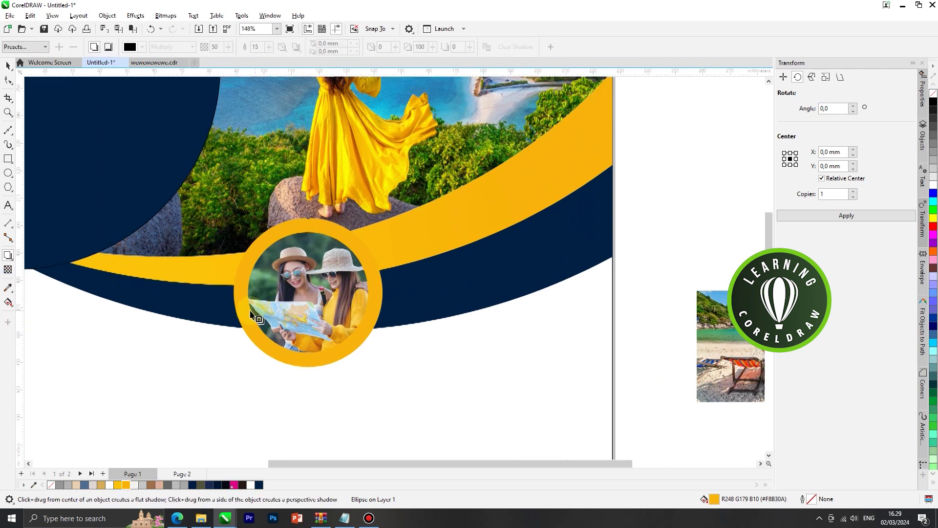
left_click_drag(233, 307, 384, 292)
scroll(381, 294, "down", 3)
left_click(8, 66)
left_click(46, 142)
scroll(238, 249, "down", 2)
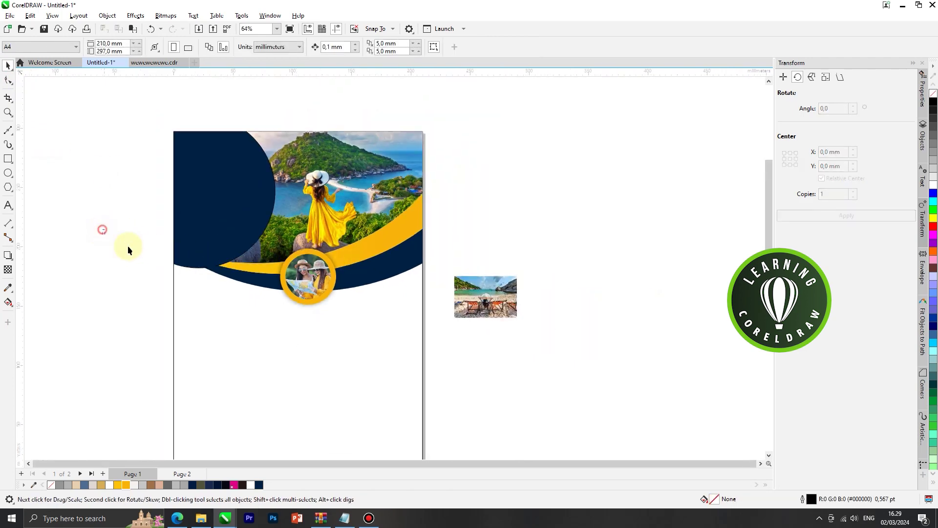
- Duplicate the shadowed two-traveller circle frame, place the copy to its right and enlarge it to about 74 mm wide overall
left_click_drag(347, 327, 348, 328)
scroll(328, 276, "up", 3)
right_click(320, 235)
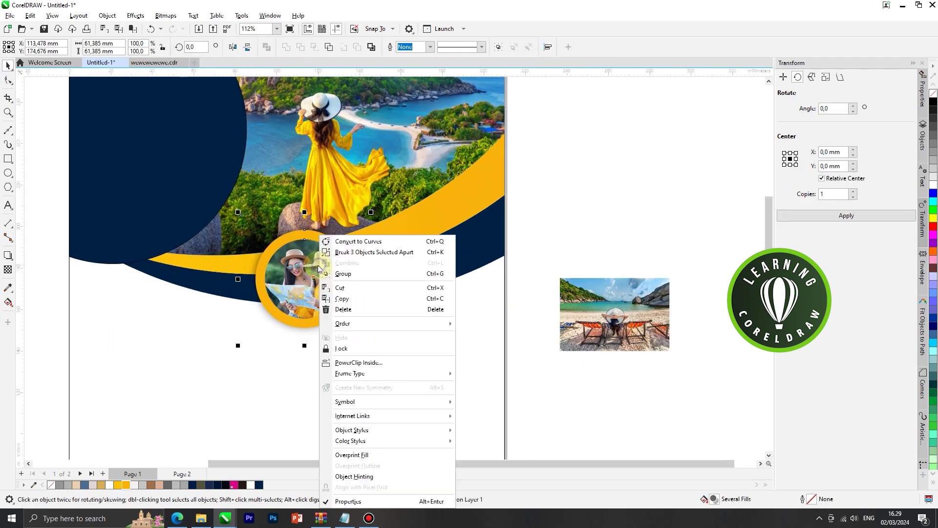
left_click(344, 298)
right_click(551, 201)
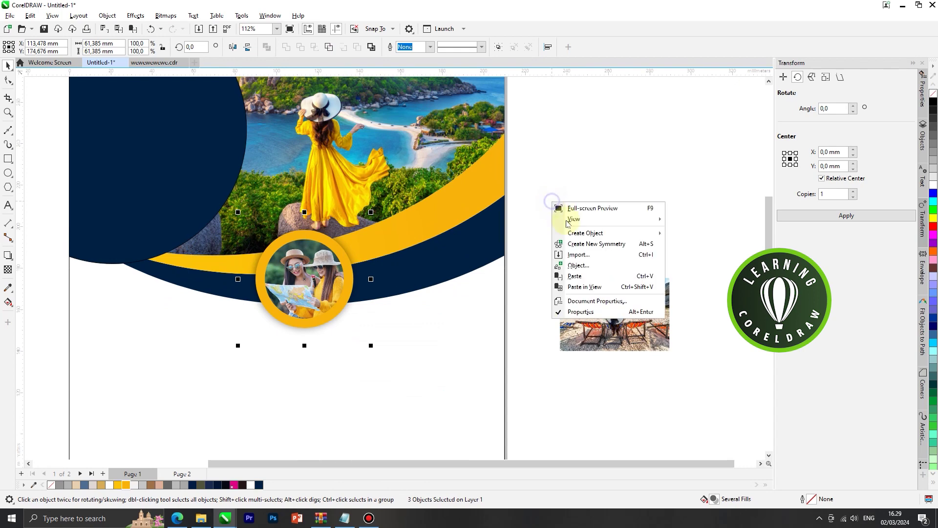
left_click(584, 277)
left_click_drag(315, 281, 433, 251)
left_click_drag(485, 186, 501, 166)
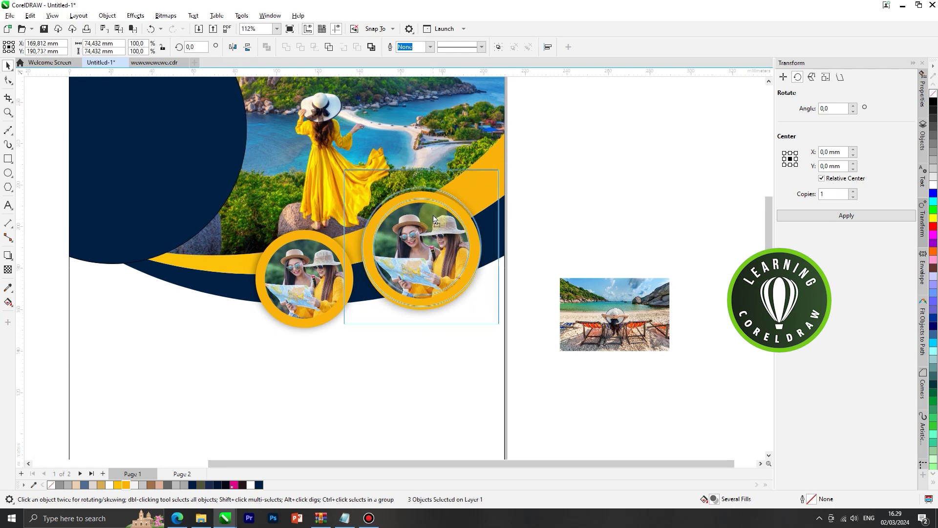
scroll(510, 212, "down", 3)
left_click(505, 217)
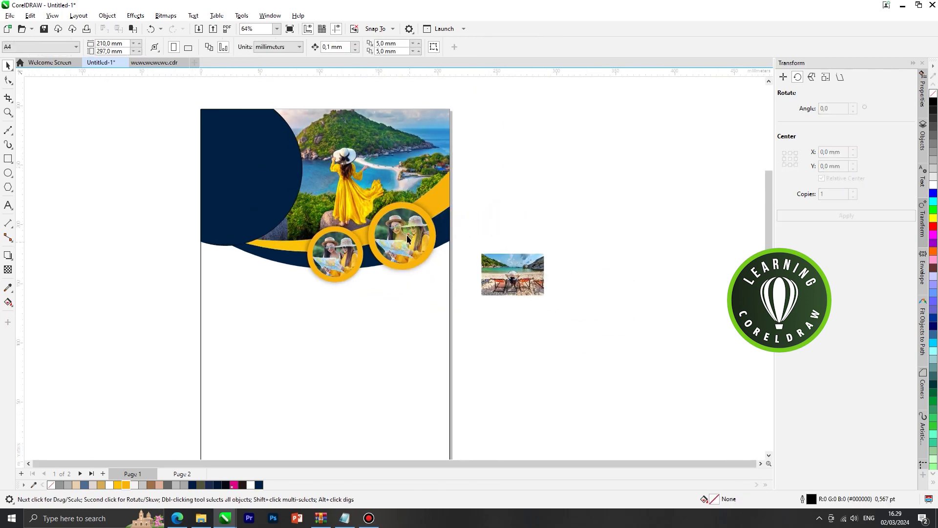
- Extract the two-traveller photo from the larger circle's PowerClip and move it off the page
right_click(402, 206)
left_click(508, 207)
left_click_drag(415, 233, 599, 183)
- Enlarge the beach-chair photo to about 112 mm wide, PowerClip it centred in the larger circle and finish editing
left_click(540, 264)
left_click_drag(549, 251, 581, 230)
left_click_drag(518, 276, 395, 226)
scroll(412, 231, "up", 3)
right_click(403, 222)
left_click(428, 220)
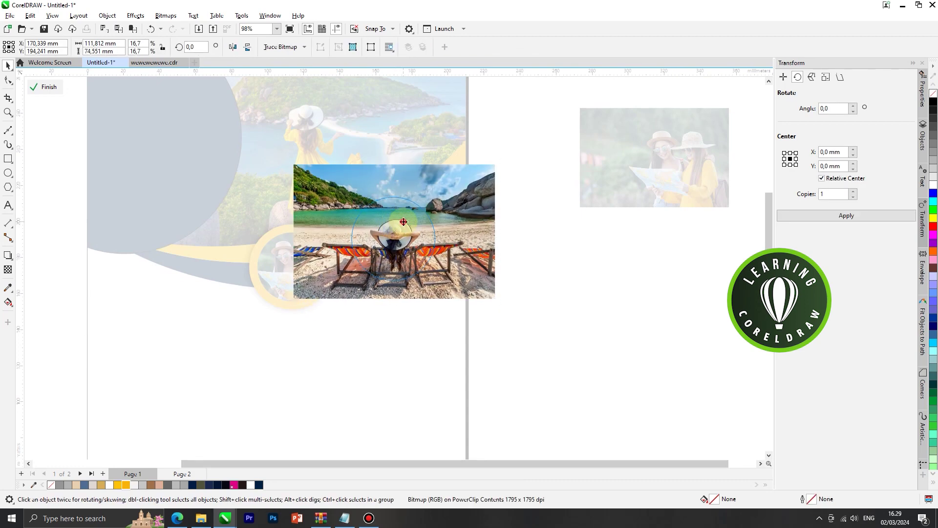
right_click(404, 221)
left_click(440, 226)
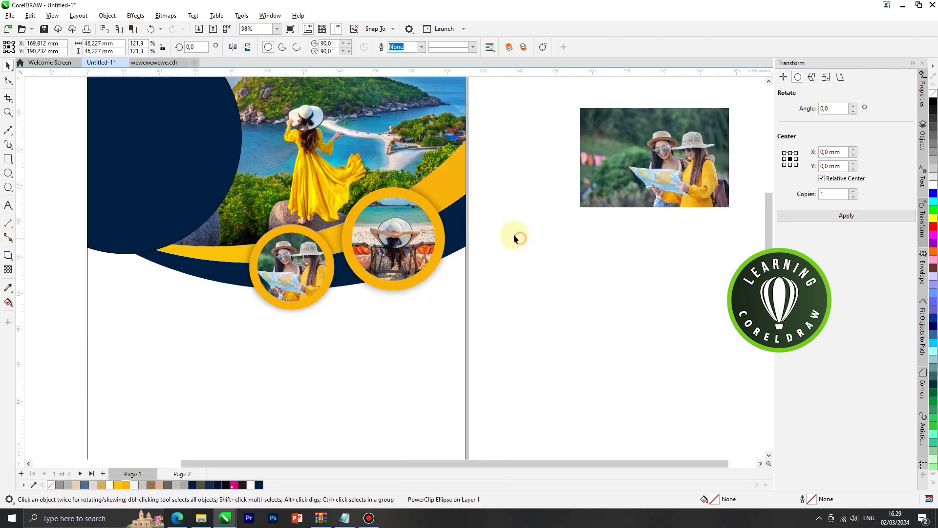
- Delete the extracted two-traveller photo beside the page
scroll(520, 239, "down", 3)
left_click(545, 211)
key("Delete")
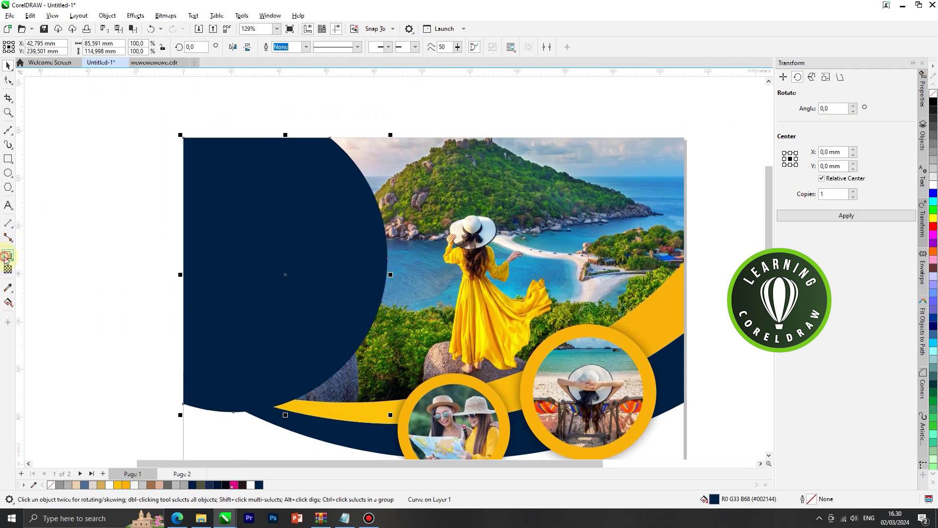
- Add an inside contour about 67 mm wide to the navy curved shape and break the contour apart
left_click(6, 258)
left_click(49, 267)
left_click_drag(341, 253, 366, 246)
right_click(306, 211)
left_click(325, 216)
key("space")
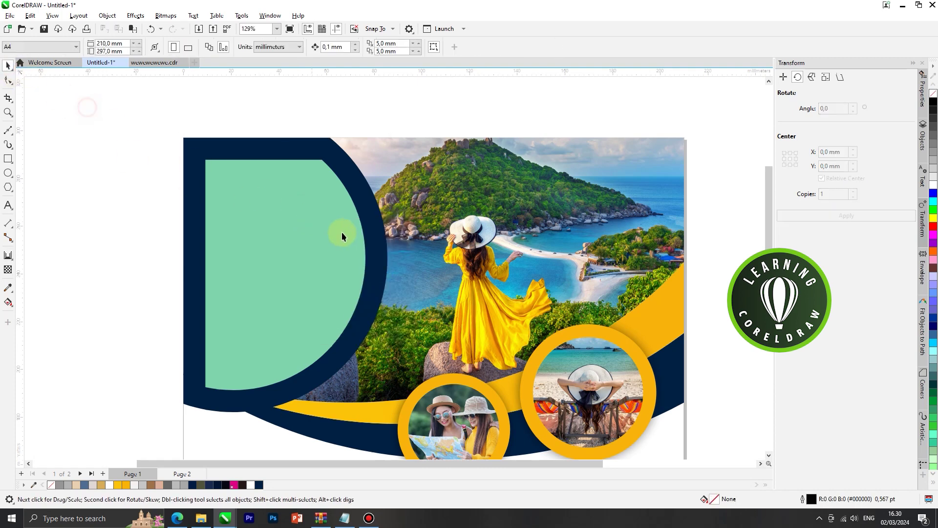
- Give the inner contour shape a 0.75 pt white dotted outline and remove its fill
scroll(342, 232, "down", 1)
left_click(329, 245)
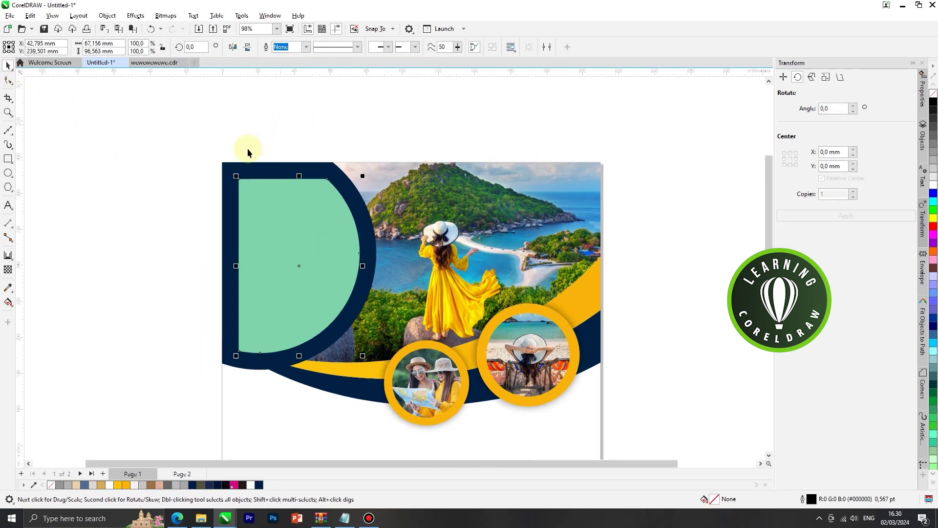
left_click(307, 47)
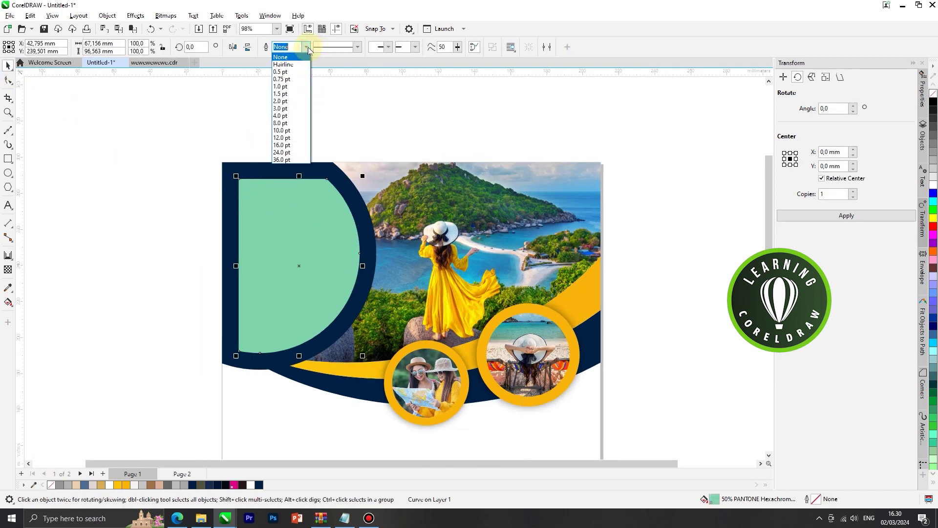
left_click(289, 79)
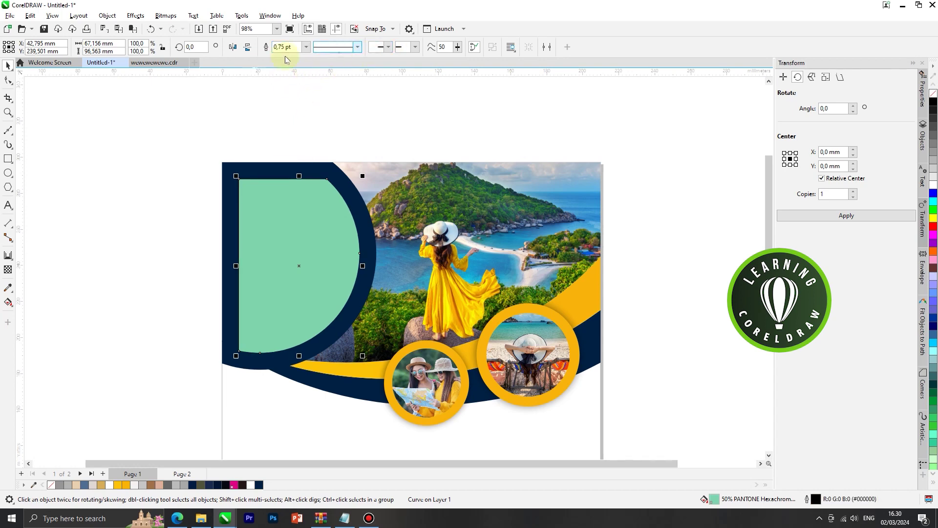
right_click(933, 186)
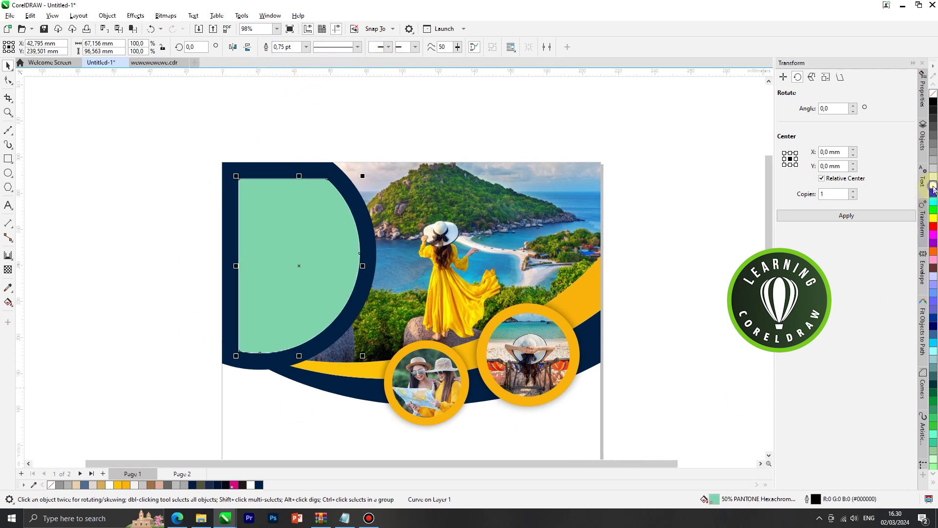
left_click(323, 52)
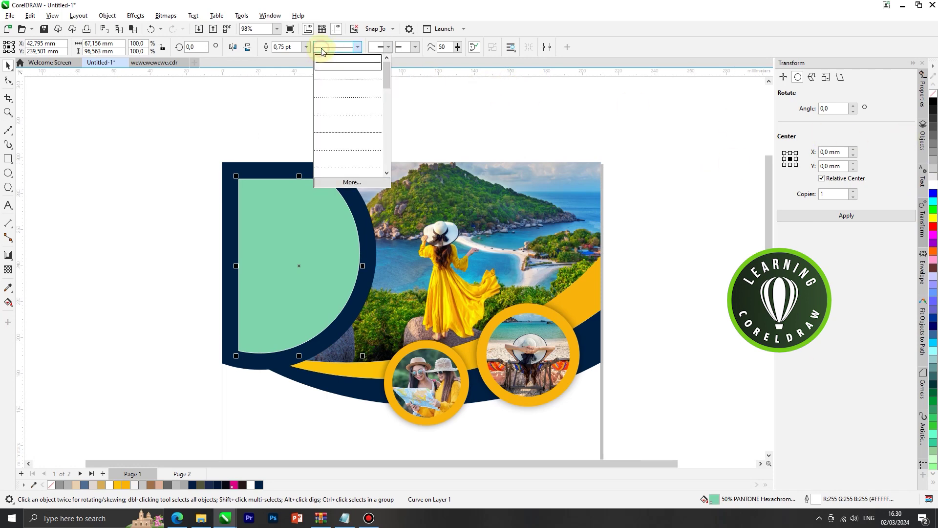
left_click(336, 114)
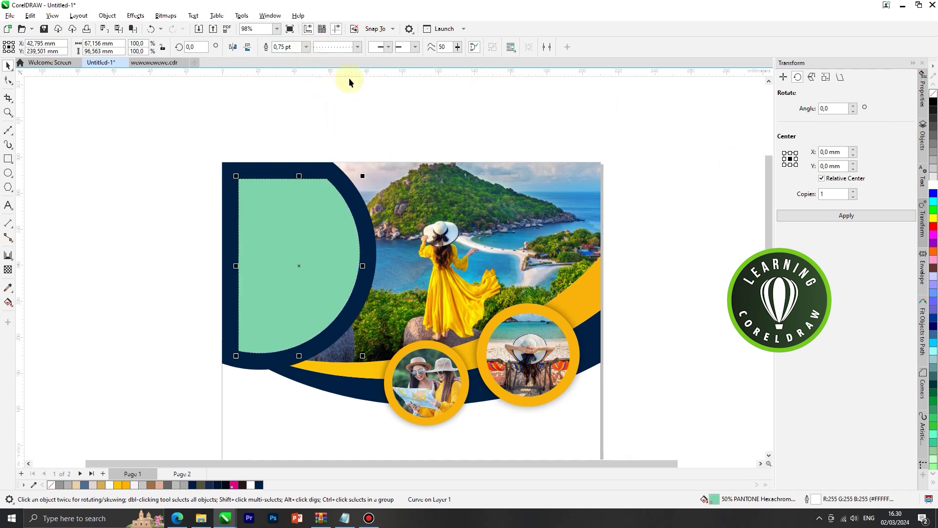
left_click(933, 98)
left_click(650, 126)
scroll(360, 235, "up", 1)
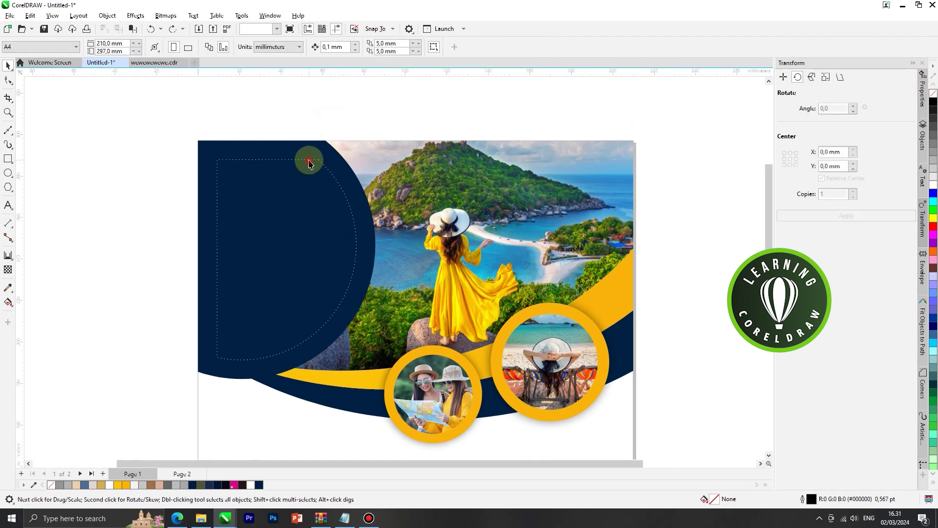
left_click(309, 163)
left_click_drag(308, 153, 303, 178)
key("ctrl+z")
- Break the dotted outline apart at its upper-right, upper-left and lower-left corner nodes
scroll(296, 173, "up", 3)
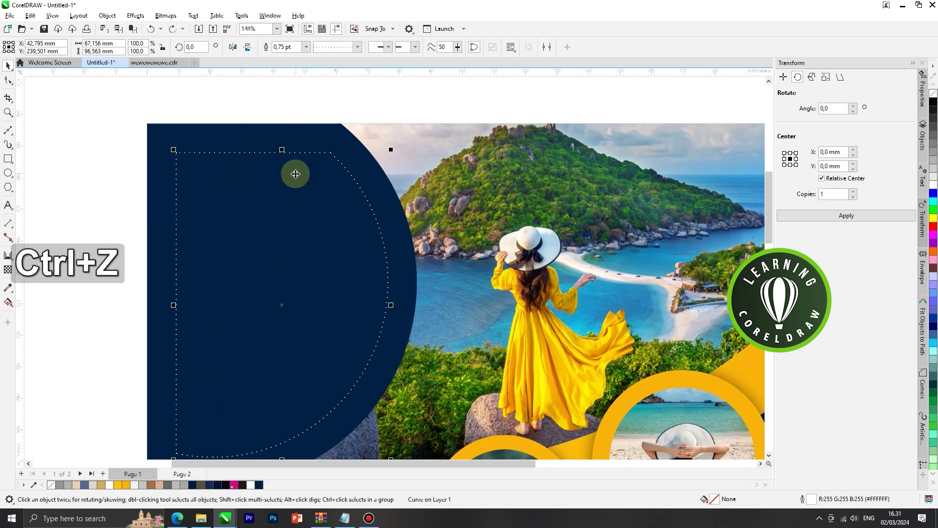
right_click(295, 157)
left_click(292, 154)
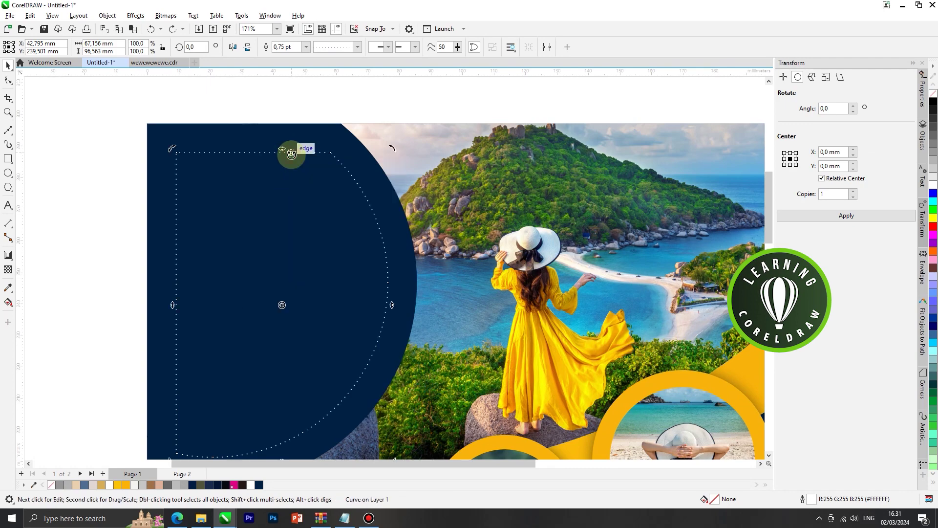
scroll(299, 153, "down", 1)
left_click(9, 81)
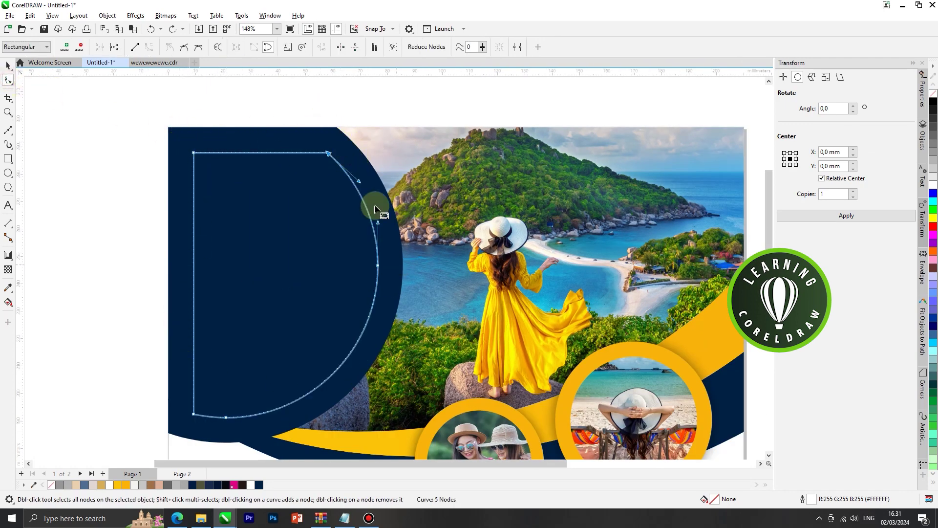
right_click(330, 156)
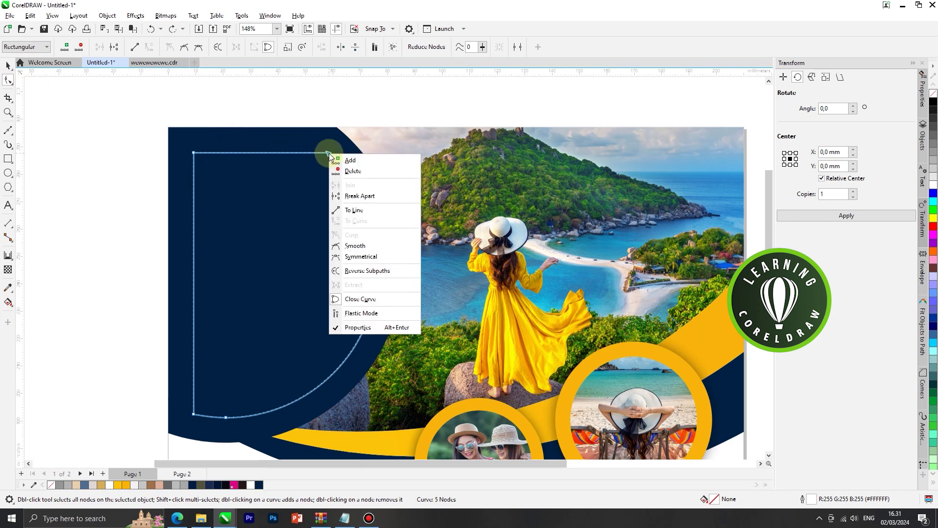
left_click(367, 200)
scroll(328, 153, "down", 1)
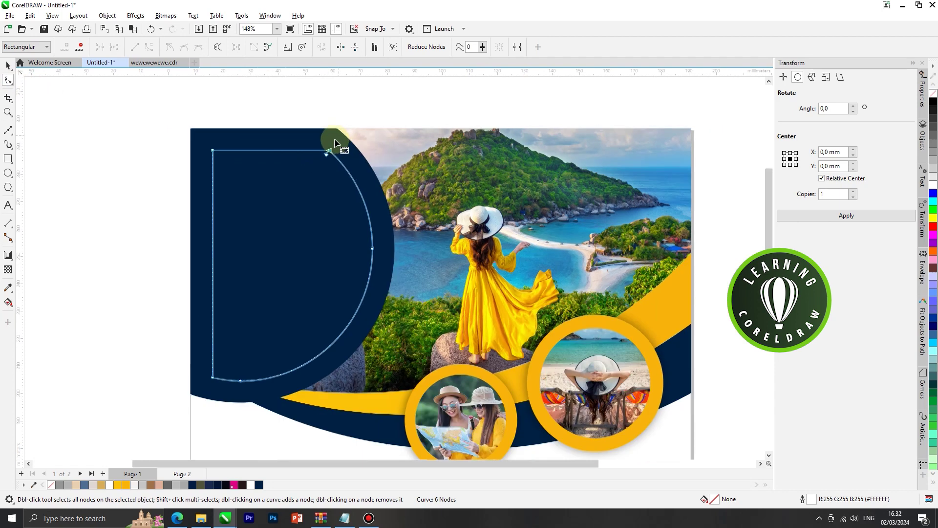
right_click(213, 152)
left_click(240, 196)
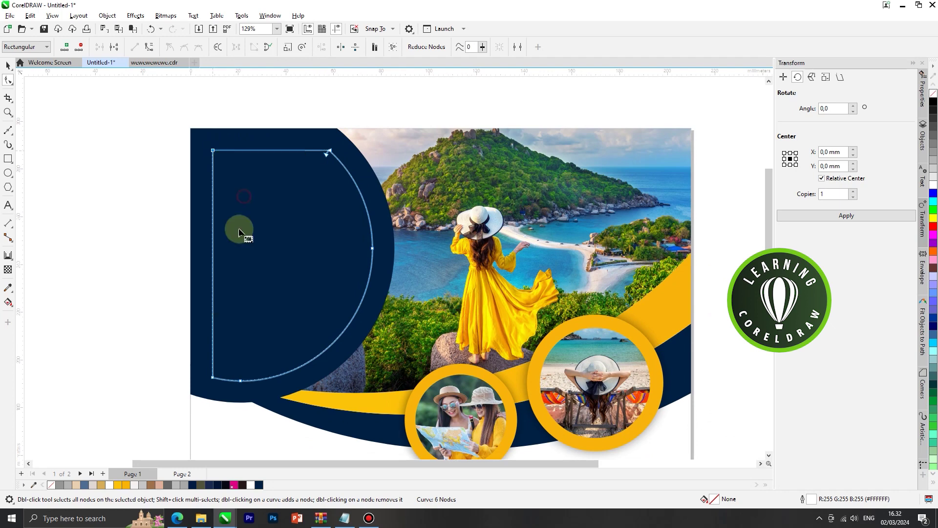
right_click(214, 377)
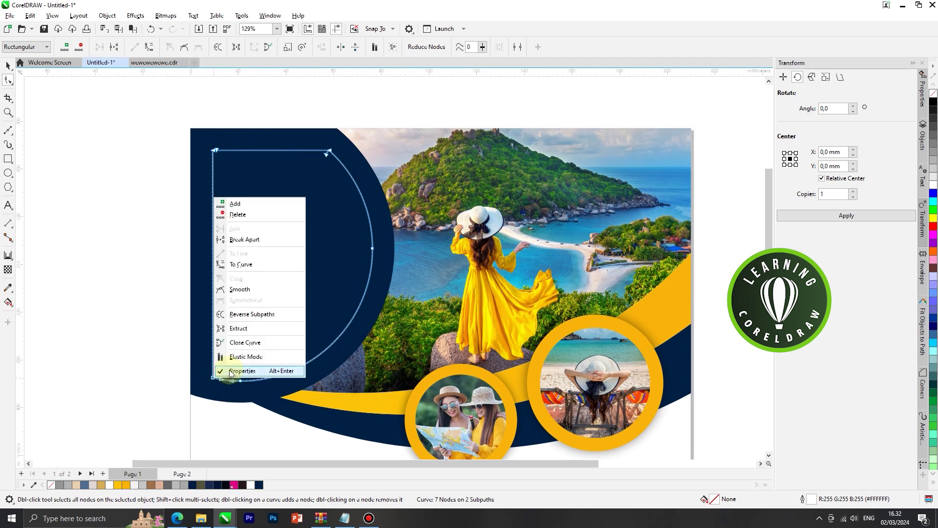
left_click(248, 240)
- Break the dotted curve apart into separate objects
left_click(8, 65)
right_click(273, 189)
left_click(241, 159)
right_click(244, 155)
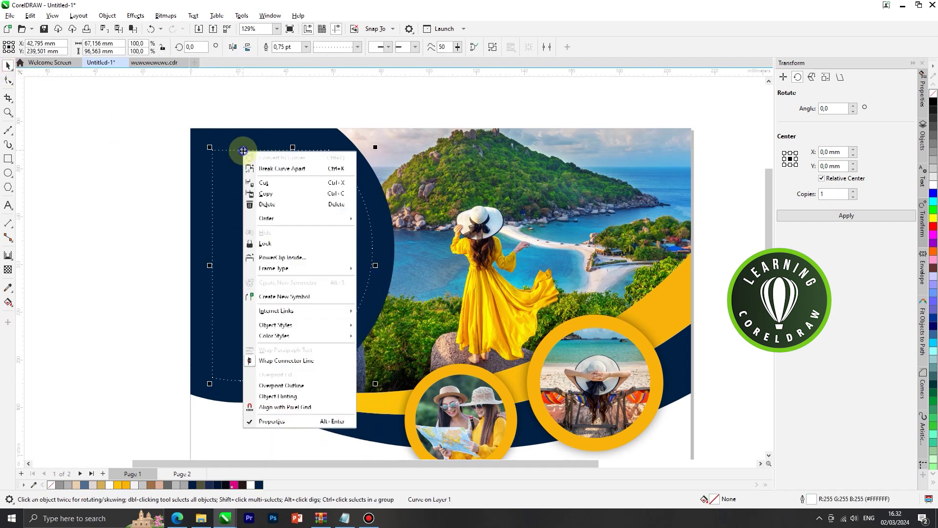
left_click(254, 166)
left_click(132, 143)
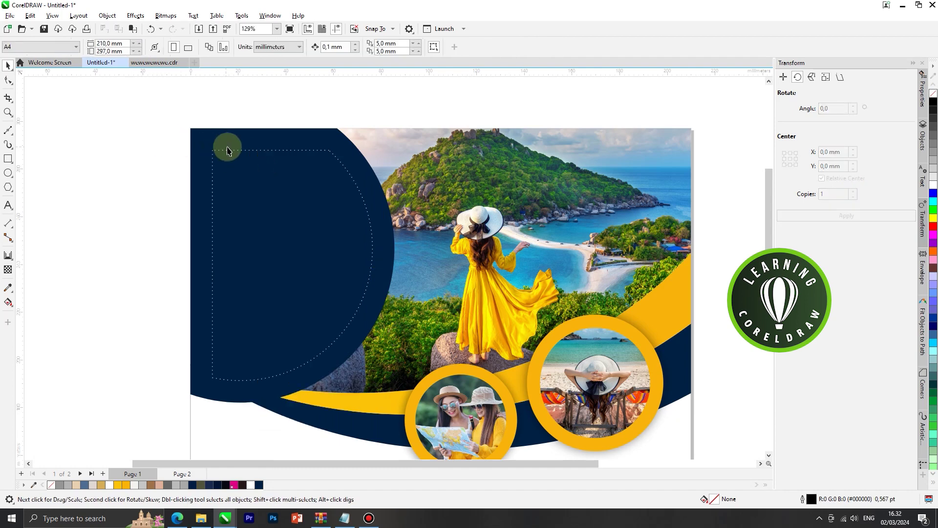
- Delete the straight upper and left dotted segments, keeping only the curved arc
left_click(228, 152)
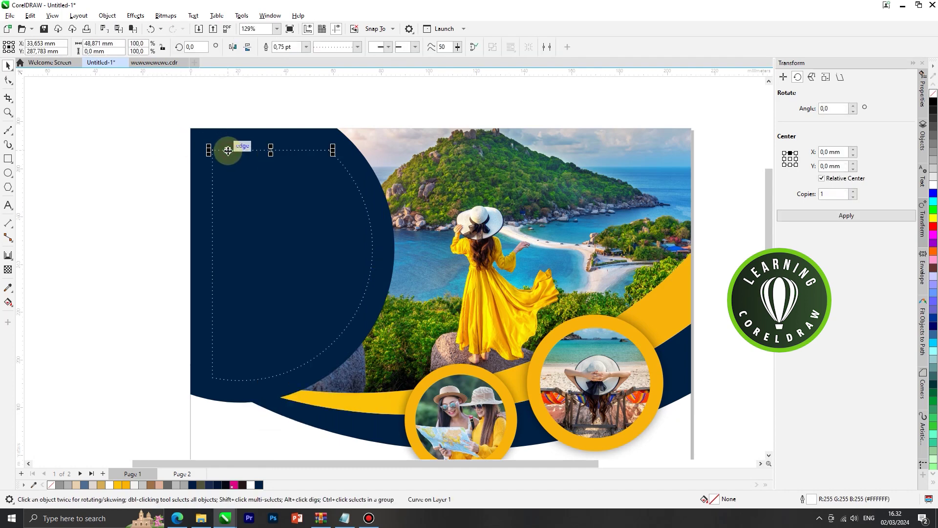
key("Delete")
left_click(214, 211)
key("Delete")
- Shorten the dotted arc from its upper end to about 91 mm high
scroll(382, 237, "down", 2)
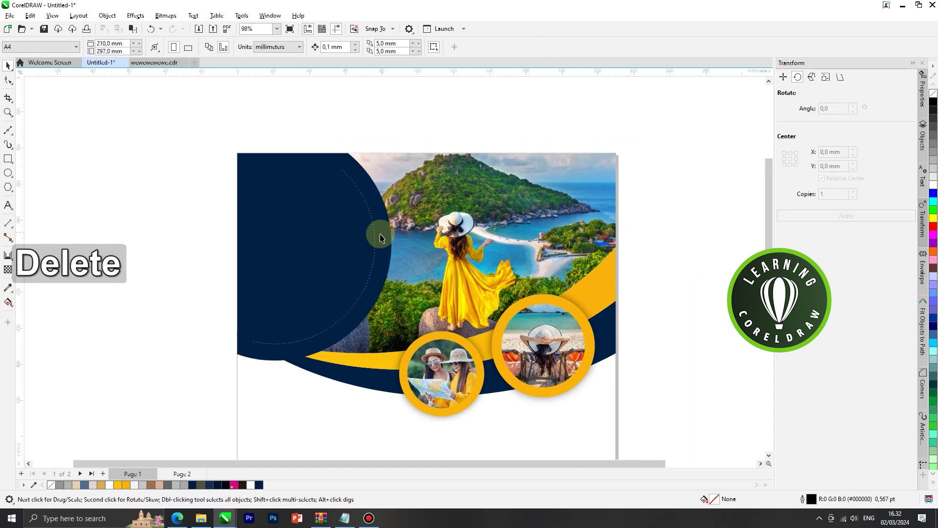
scroll(358, 196, "up", 2)
left_click(361, 197)
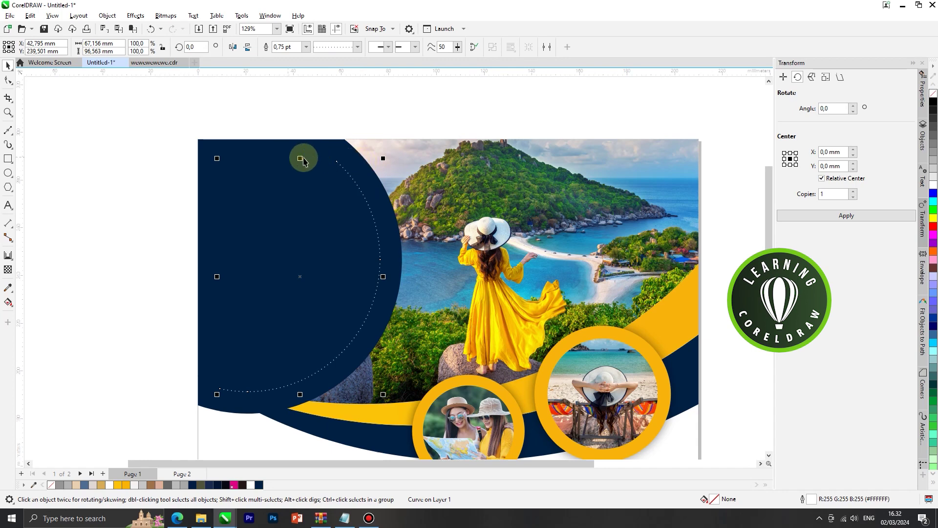
left_click_drag(300, 158, 300, 170)
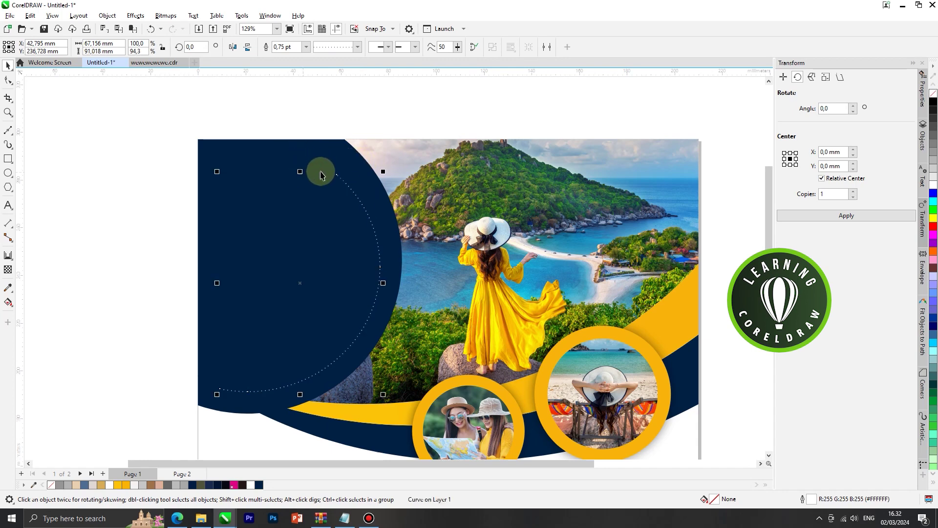
scroll(376, 179, "down", 2)
scroll(376, 188, "down", 1)
left_click(189, 151)
scroll(386, 211, "down", 1)
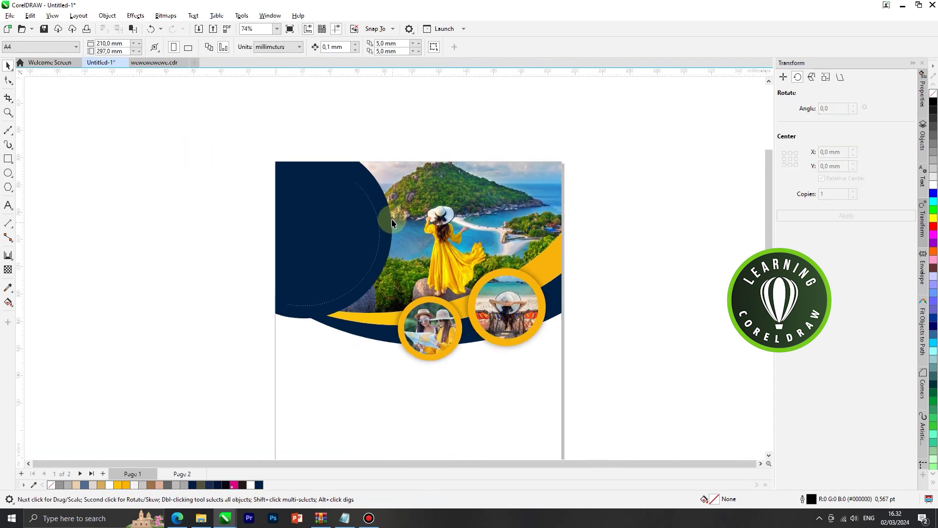
- Paste the white airplane icon, enlarge it to about 9.8 mm and mirror it horizontally
key("ctrl+v")
scroll(364, 254, "up", 2)
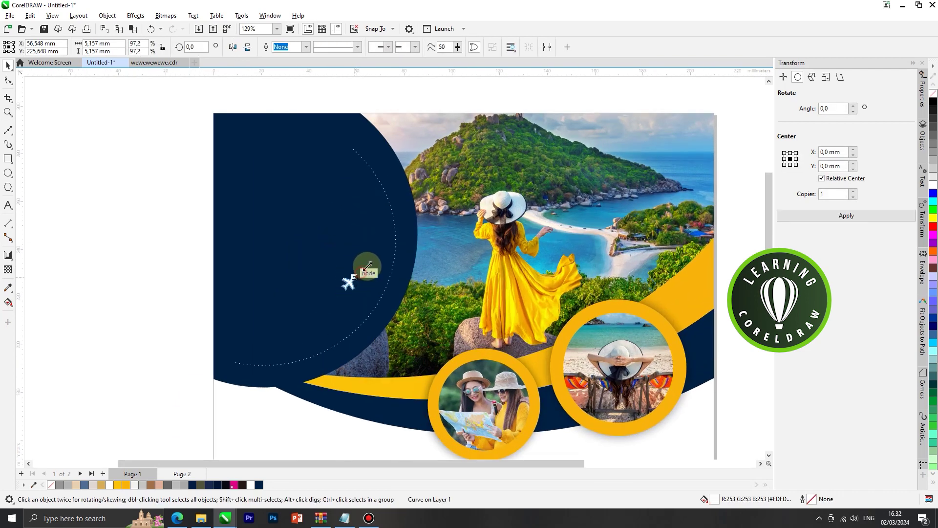
left_click(372, 265)
left_click(236, 50)
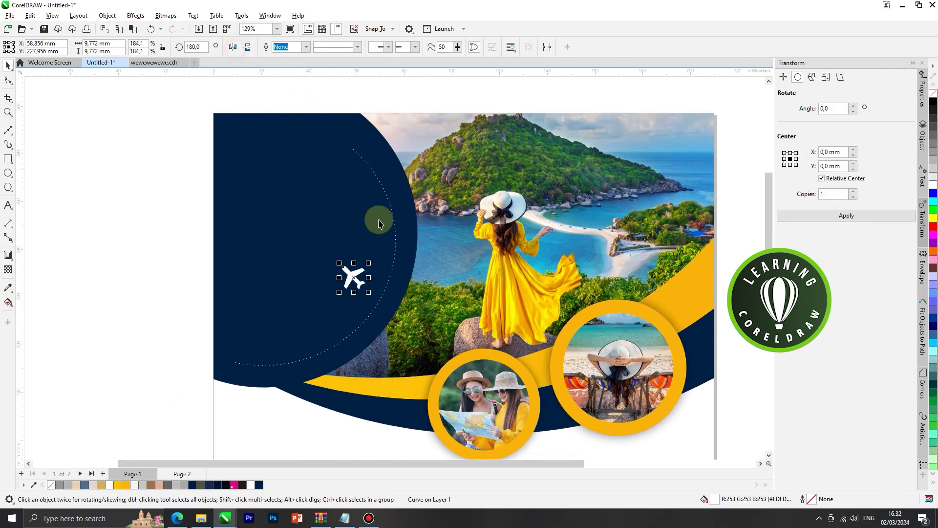
- Move the airplane icon to the upper end of the dotted arc, with its tail meeting the dots
left_click_drag(356, 272, 355, 153)
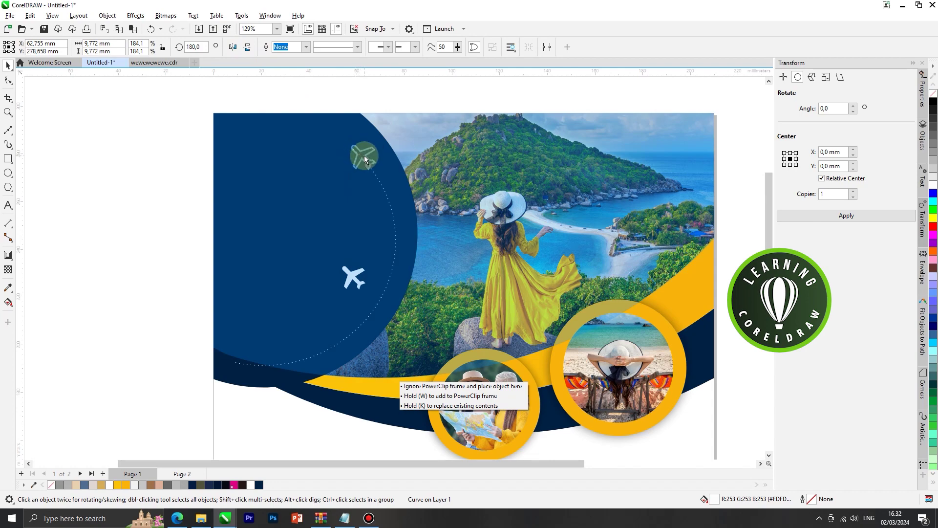
left_click_drag(364, 157, 359, 172)
scroll(361, 161, "up", 4)
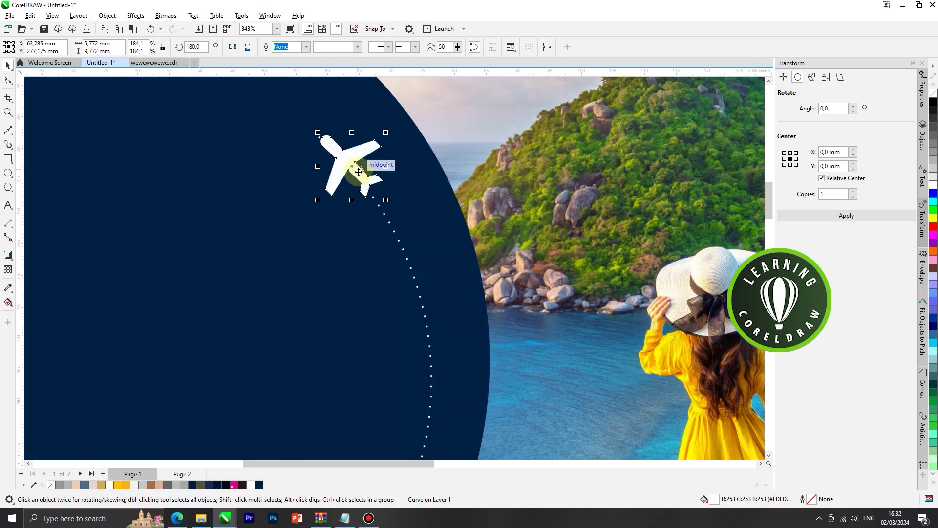
scroll(354, 166, "down", 6)
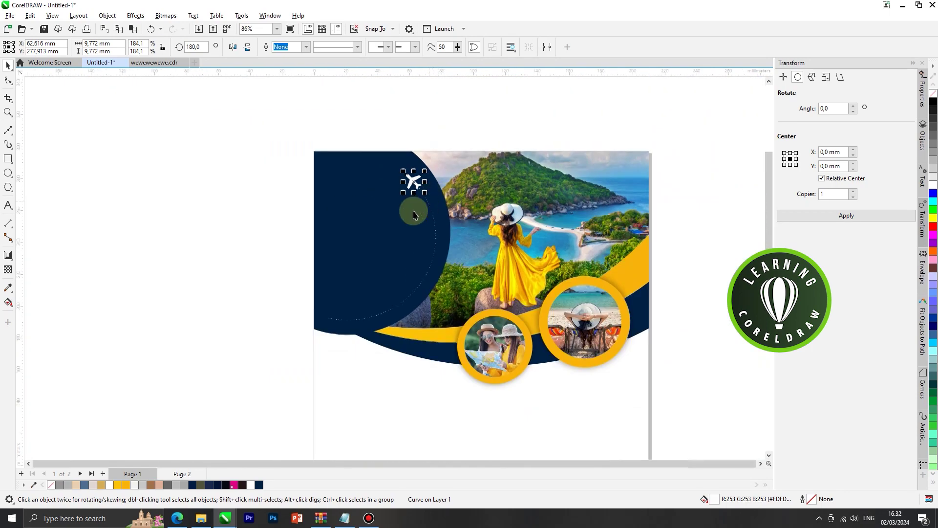
key("Escape")
- Add the two-line artistic text "LETS TRAVEL" on the navy circle inside the dotted arc
scroll(158, 141, "up", 2)
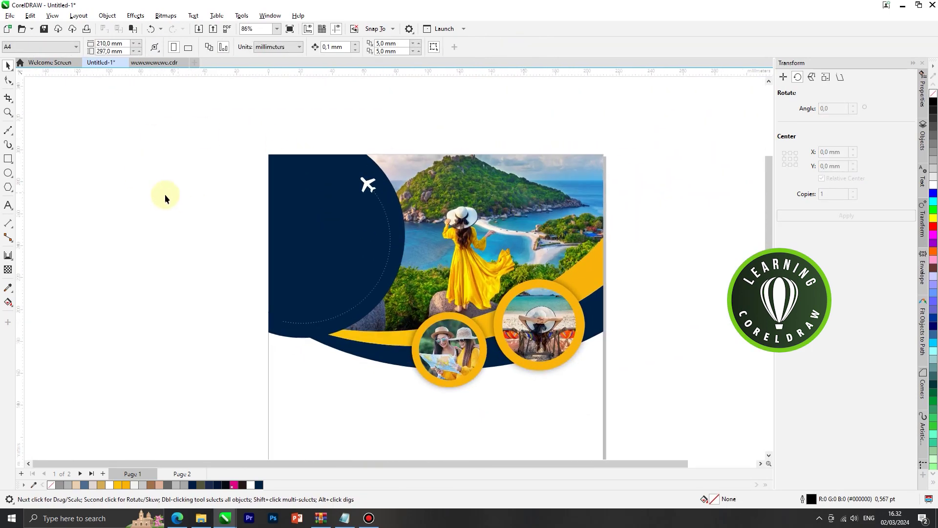
left_click(8, 207)
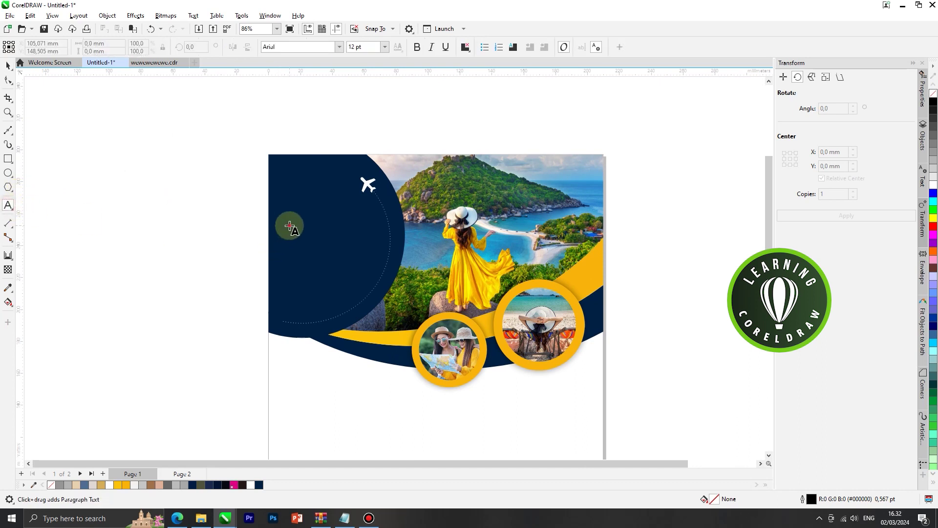
left_click(290, 226)
type("LETS")
key("Return")
type("TR")
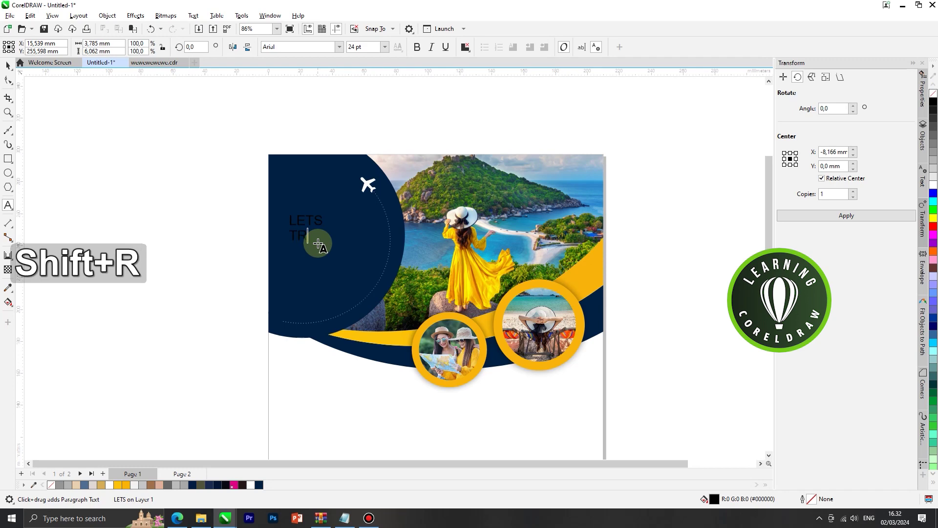
type("AVEL")
- Set the LETS TRAVEL text in the Poppins font and fill it white
key("ctrl+a")
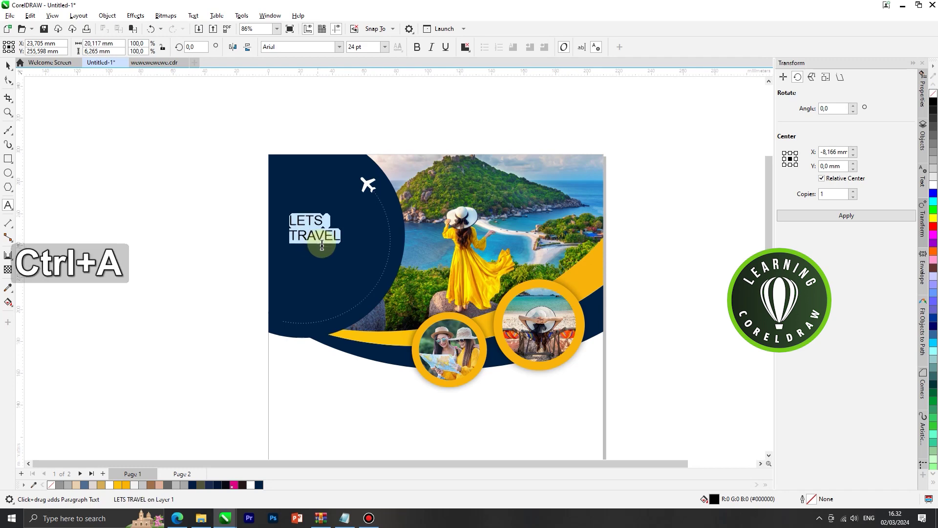
left_click(297, 46)
type("p")
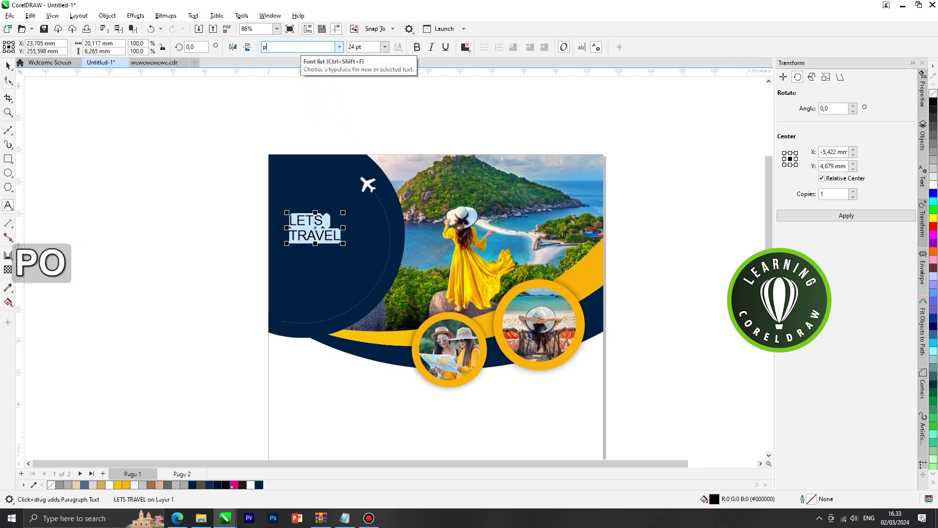
type("opp")
key("Return")
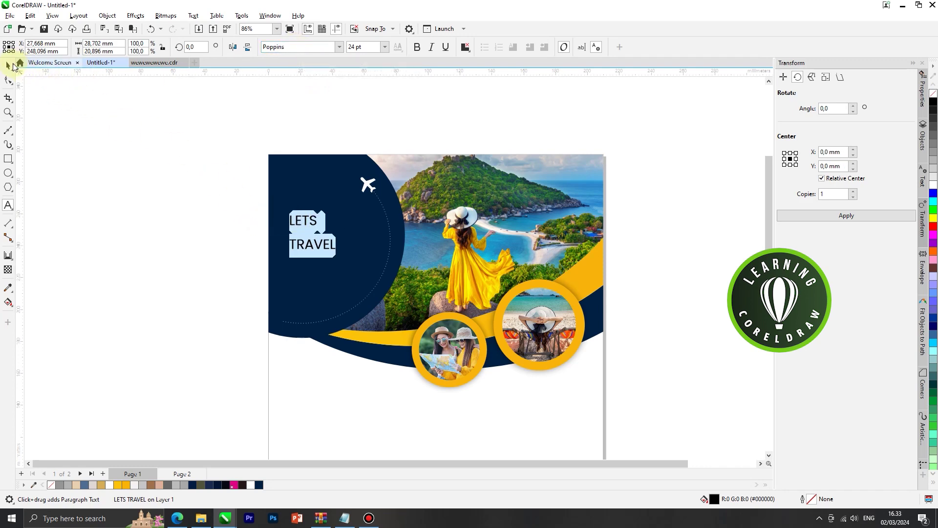
left_click(11, 66)
left_click(931, 187)
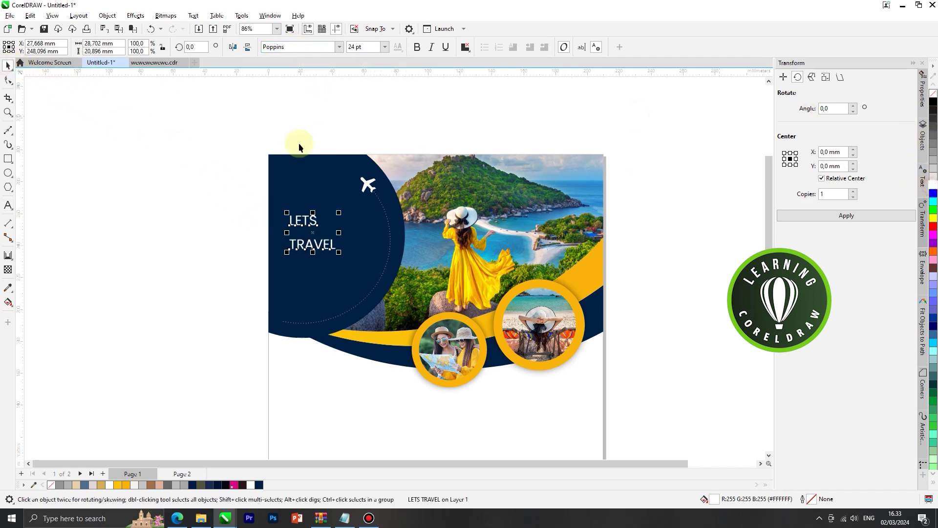
- Enlarge the LETS TRAVEL heading to about 44.7 pt and tighten the spacing between its two lines
left_click_drag(339, 251, 371, 276)
scroll(335, 263, "up", 1)
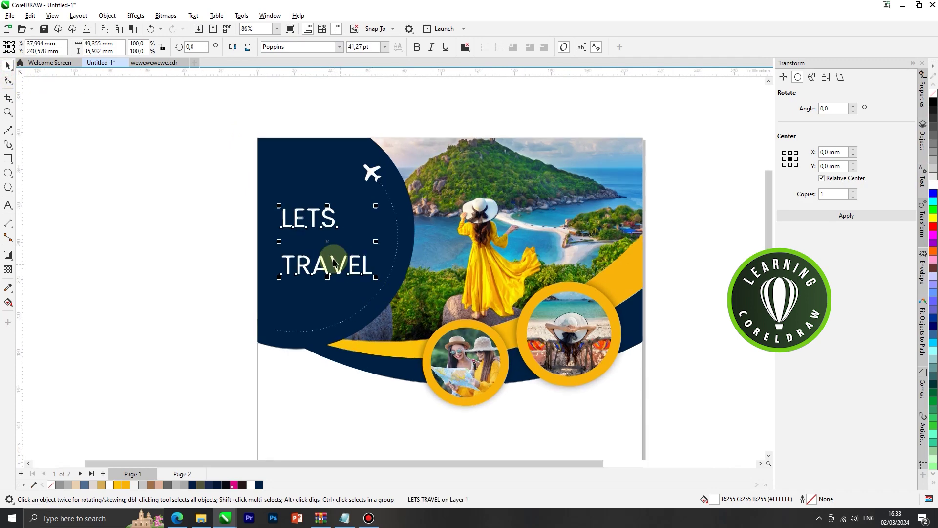
scroll(334, 262, "up", 1)
left_click(8, 80)
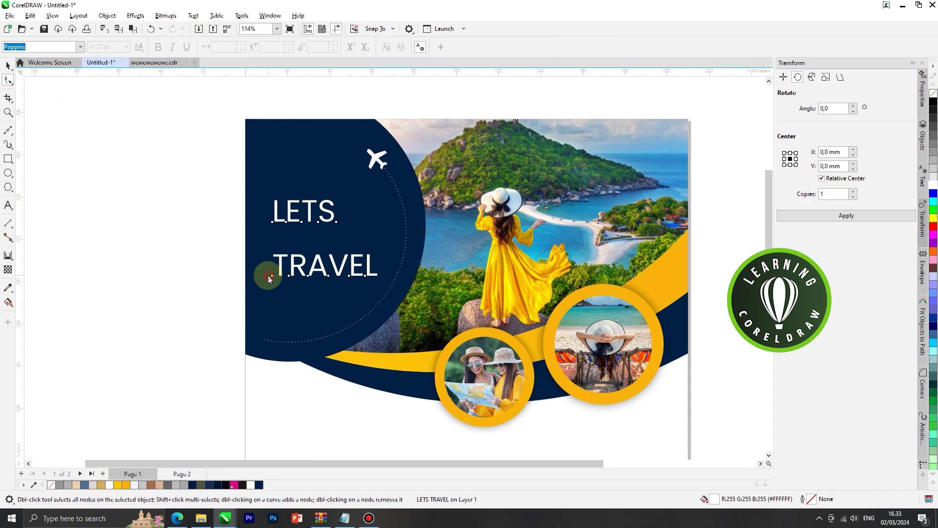
left_click_drag(269, 279, 268, 246)
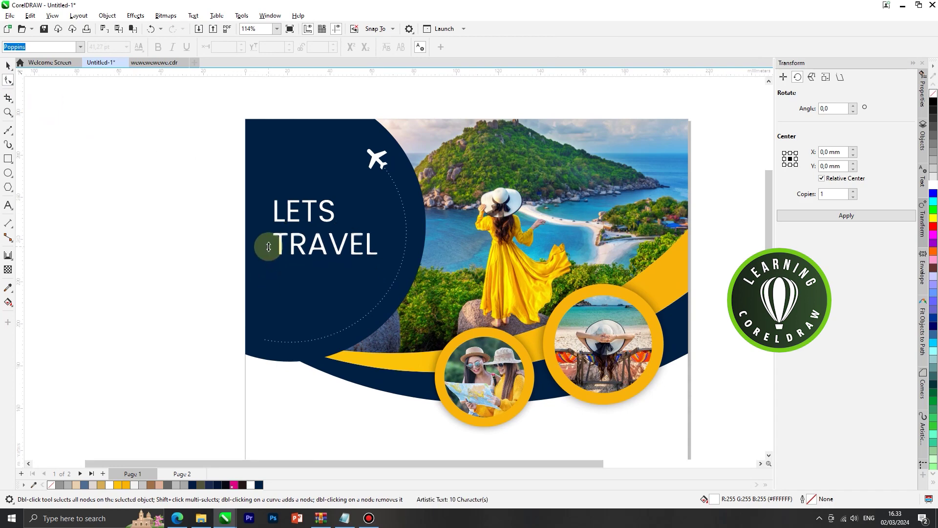
left_click(8, 66)
left_click(375, 260)
left_click_drag(380, 259, 389, 262)
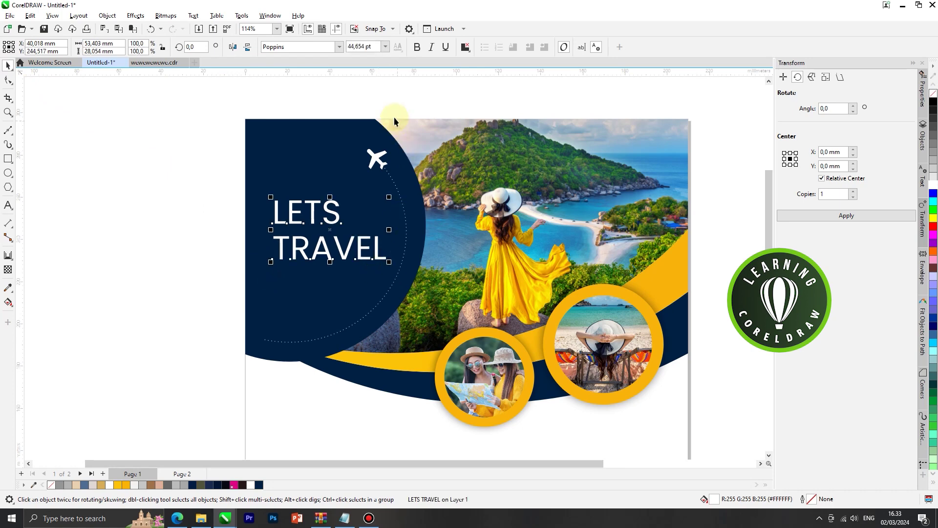
- Make the LETS TRAVEL heading bold and colour the word TRAVEL orange-yellow
left_click_drag(338, 216, 333, 217)
double_click(334, 217)
left_click_drag(390, 247, 248, 262)
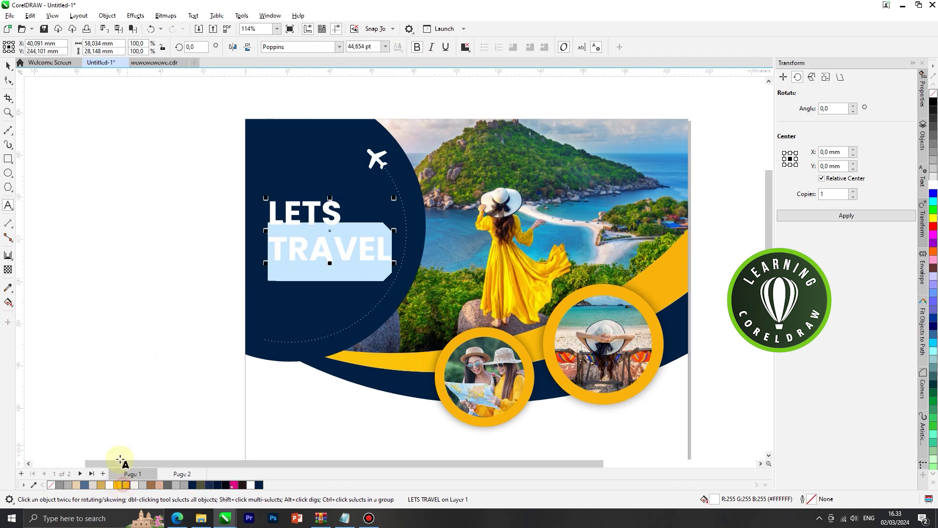
left_click(10, 67)
left_click(332, 192)
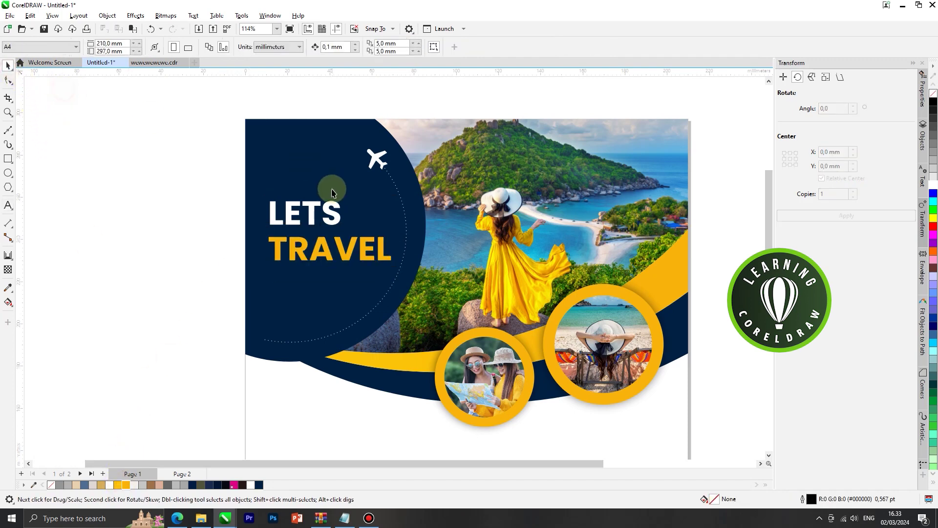
- Move the LETS TRAVEL heading slightly lower within the navy circle
left_click(331, 210)
scroll(338, 195, "down", 2)
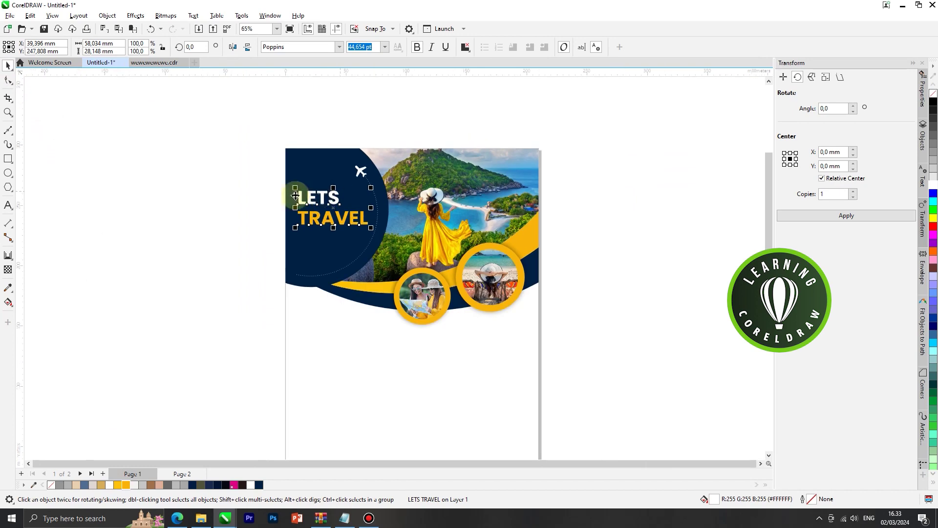
left_click(212, 194)
scroll(212, 194, "down", 1)
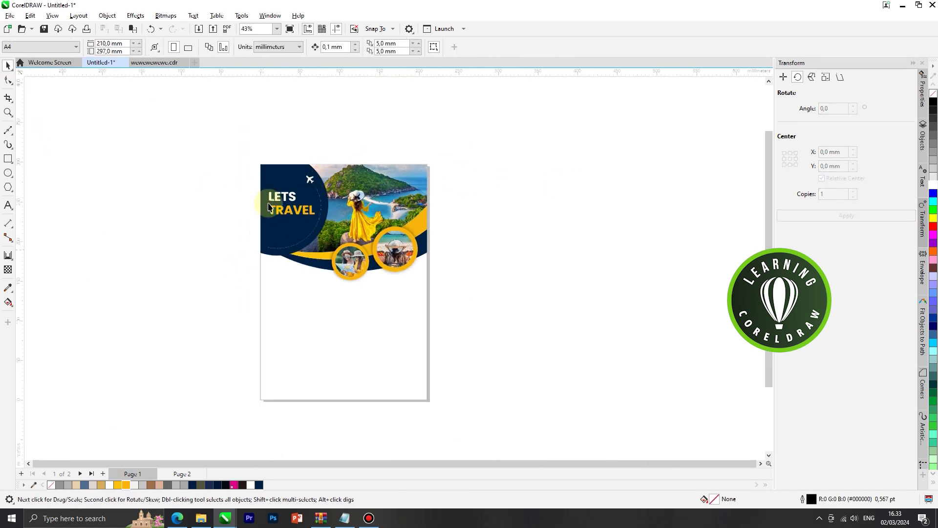
scroll(293, 210, "up", 1)
left_click(297, 218)
left_click_drag(299, 218, 300, 230)
- Paste the white round Learning CorelDRAW logo and place it above the word LETS
left_click(189, 200)
key("ctrl+v")
scroll(295, 191, "up", 1)
left_click_drag(261, 137, 271, 143)
left_click(133, 178)
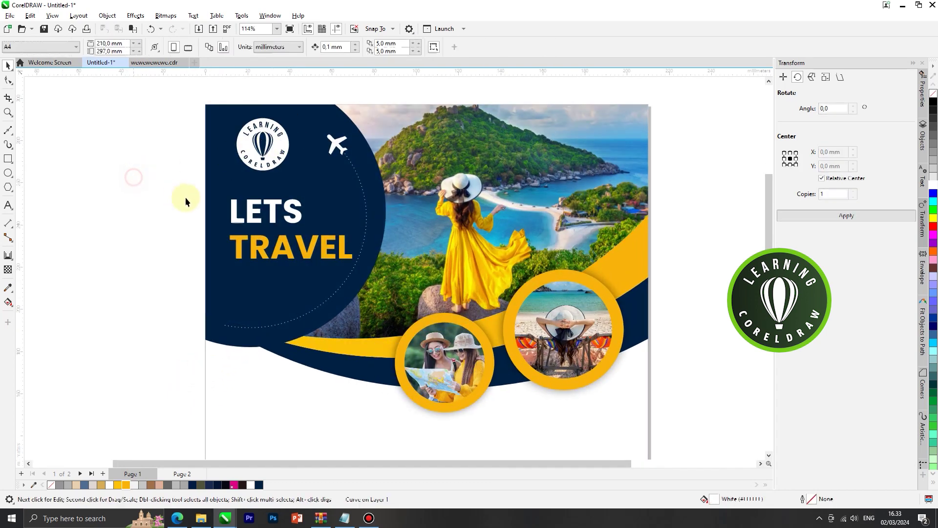
scroll(228, 210, "down", 1)
left_click(530, 237)
scroll(294, 180, "down", 1)
scroll(278, 179, "down", 1)
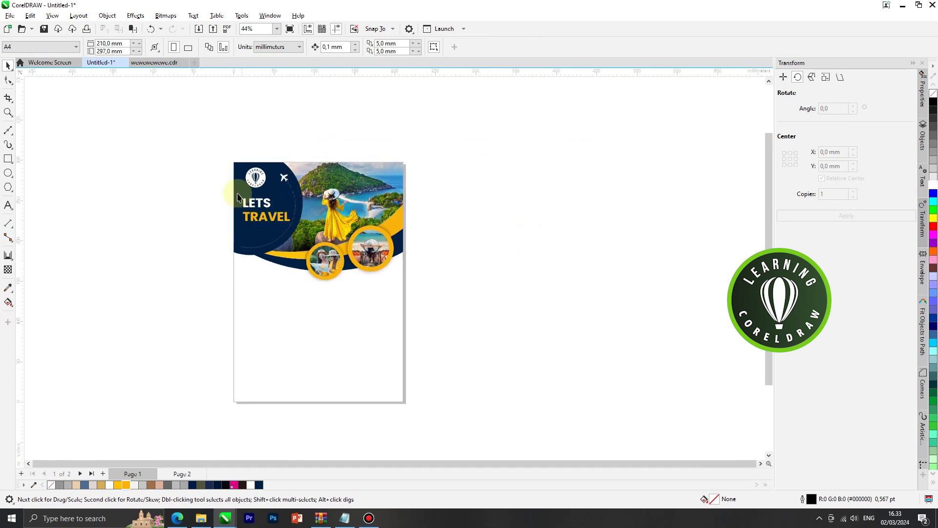
- Draw a square about 48.9 mm wide and position it below TRAVEL, overlapping the navy circle's lower edge
scroll(247, 212, "up", 3)
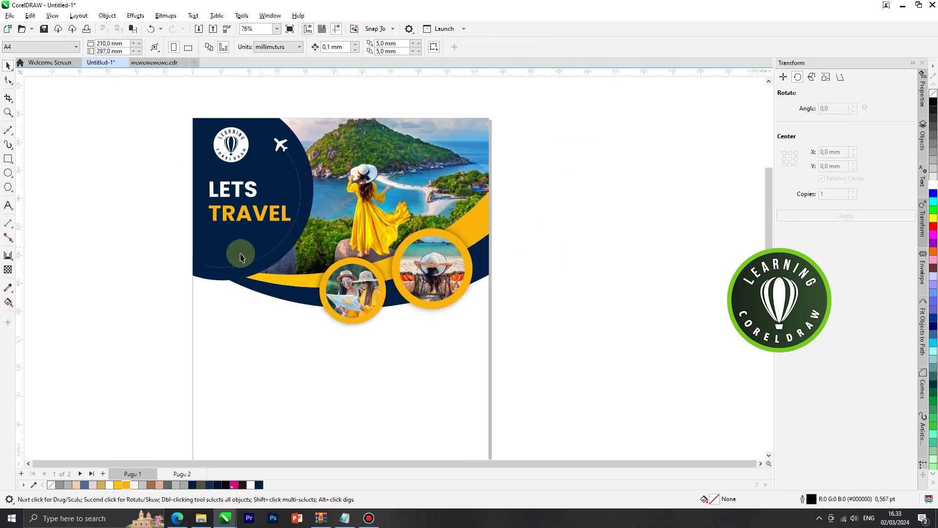
left_click(8, 159)
scroll(308, 206, "down", 1)
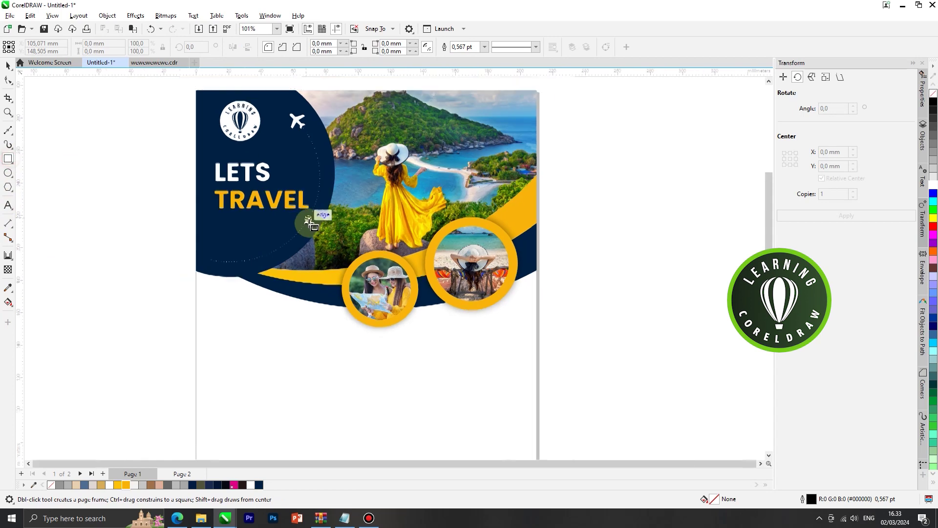
left_click_drag(227, 257, 296, 327)
scroll(257, 243, "up", 1)
key("space")
left_click_drag(258, 296, 254, 270)
key("ctrl+z")
left_click_drag(256, 326, 261, 297)
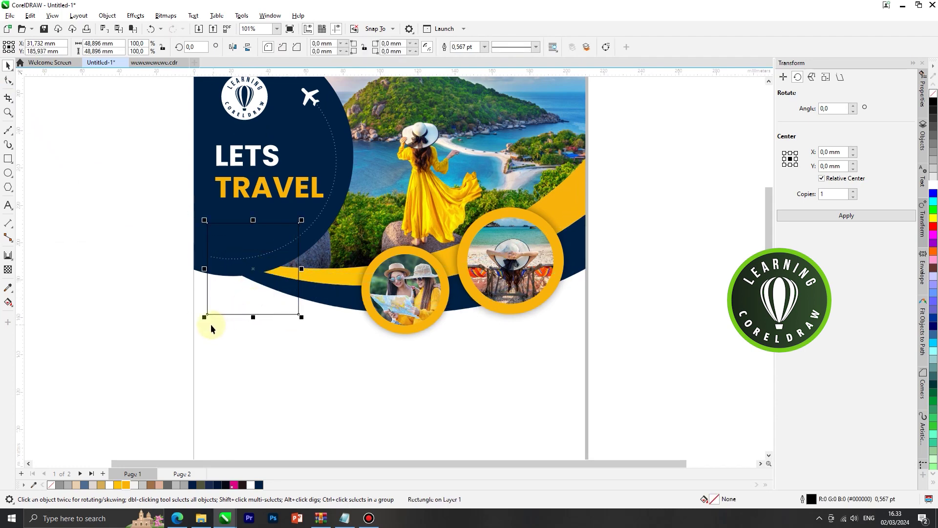
- Fill the square with a vertical fountain fill from orange-yellow (#F8B30A) at its upper side to a brighter yellow below
left_click(124, 485)
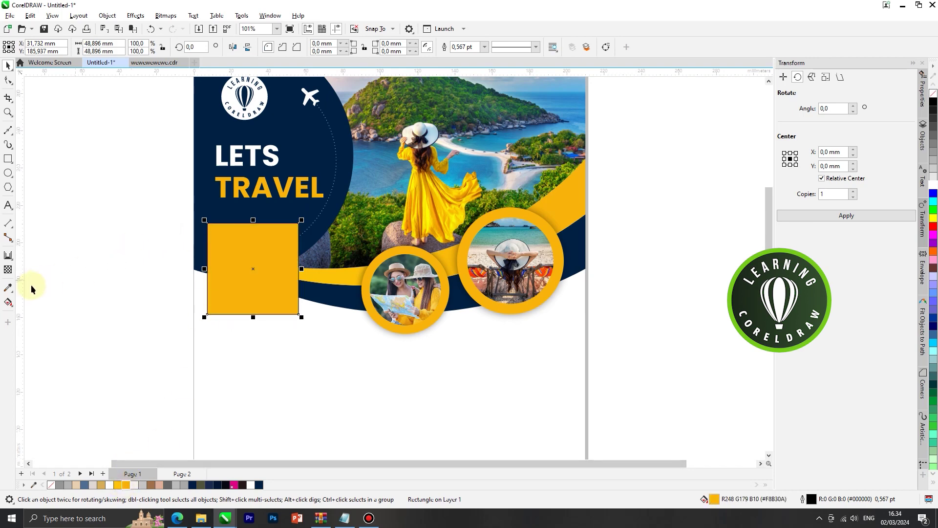
left_click(8, 304)
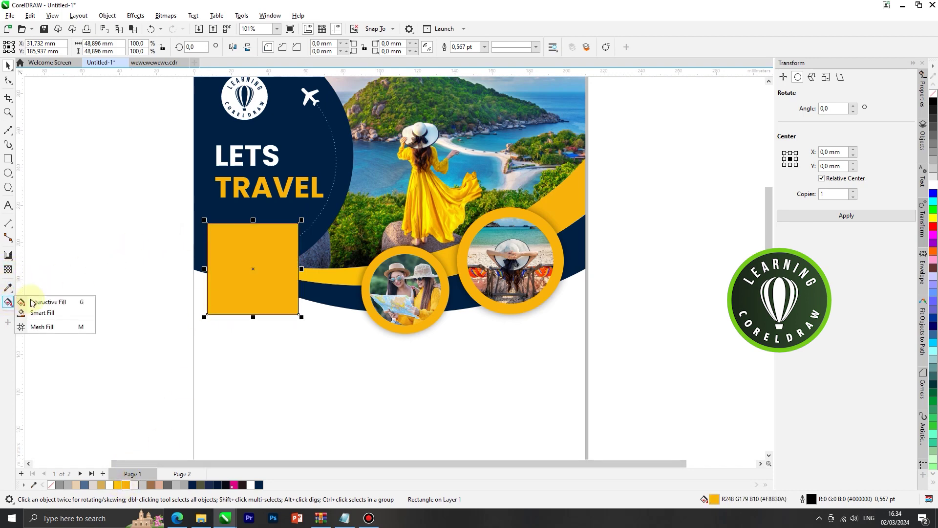
left_click_drag(259, 238, 253, 304)
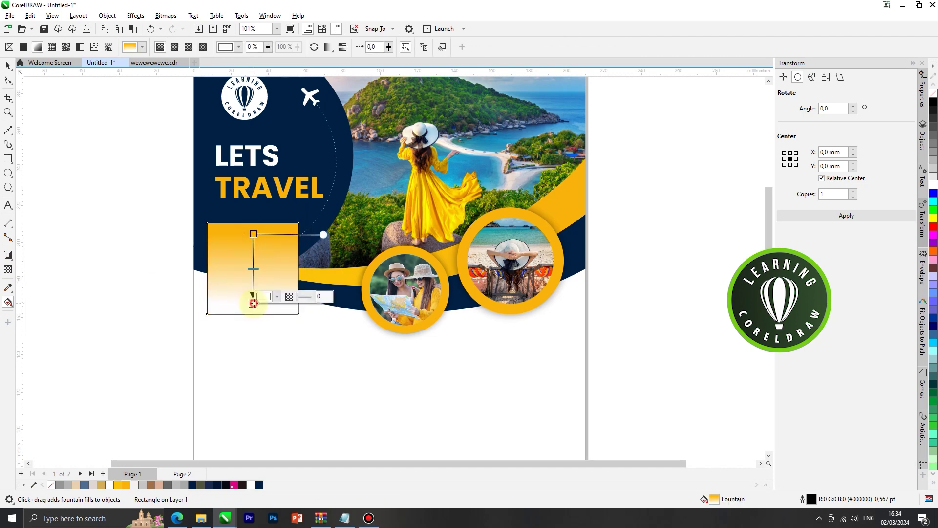
left_click(119, 484)
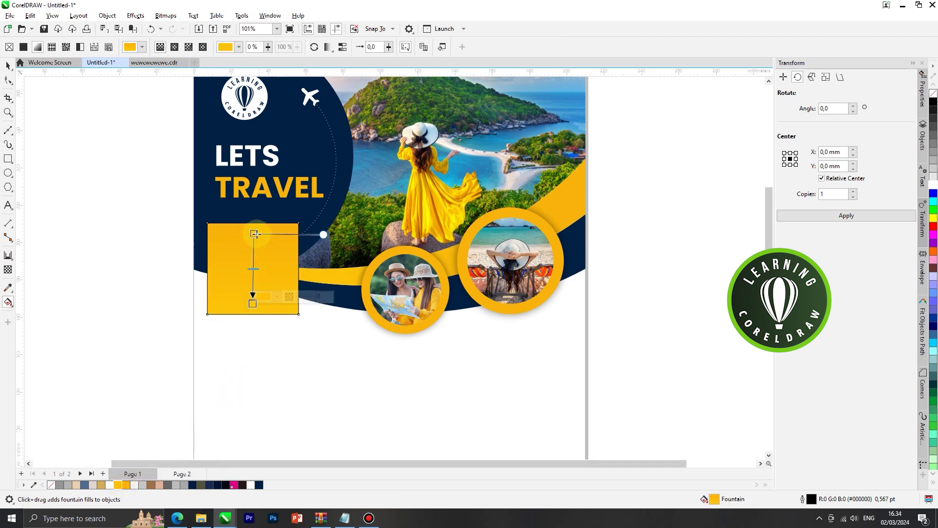
left_click_drag(254, 233, 251, 240)
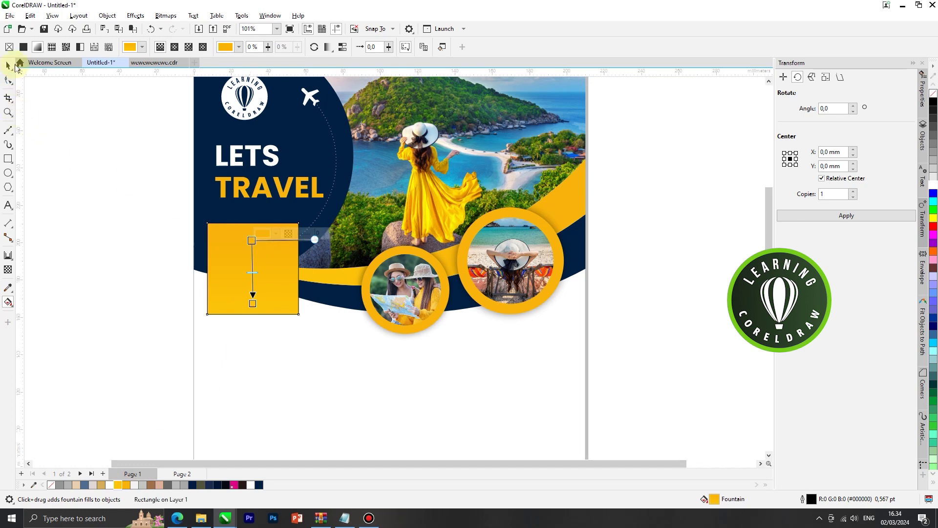
left_click(9, 65)
scroll(193, 251, "down", 4)
left_click(193, 251)
- Round all four corners of the yellow square to a radius of about 3.96 mm
scroll(311, 266, "up", 3)
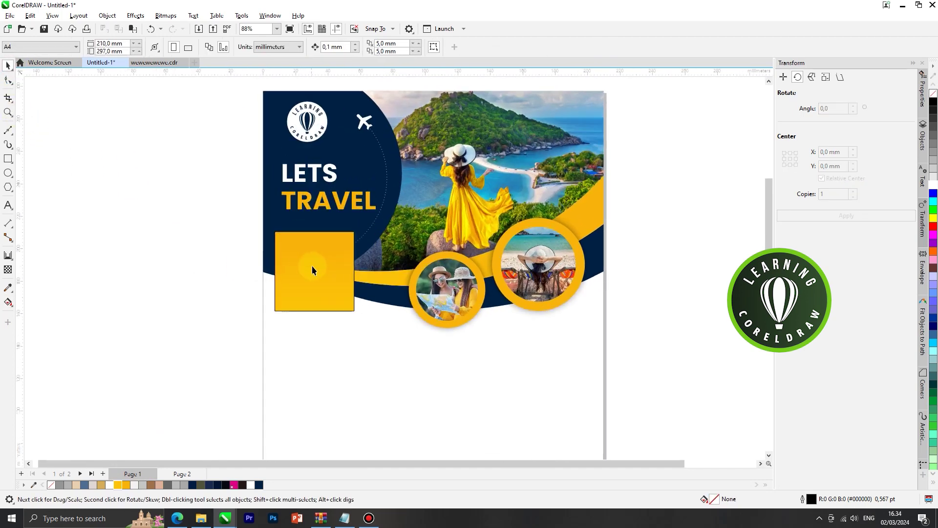
left_click(315, 266)
left_click(9, 82)
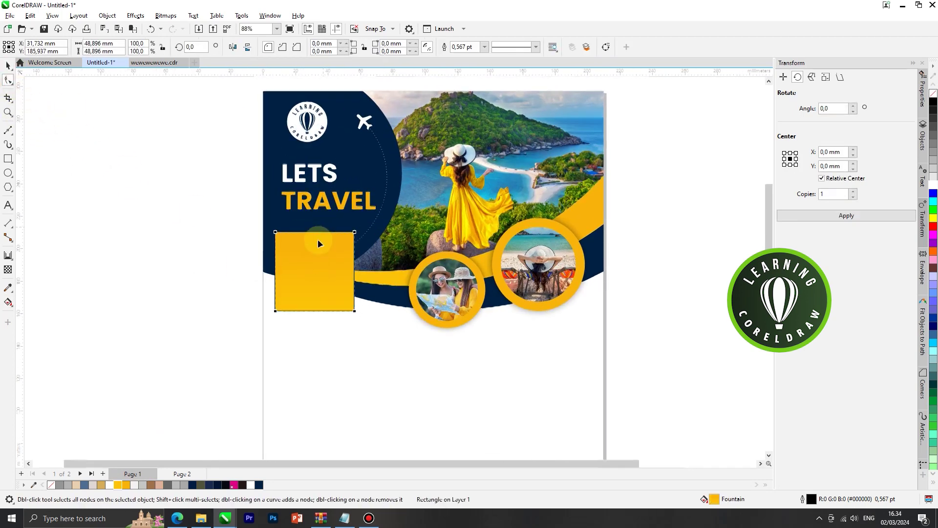
scroll(315, 234, "up", 2)
left_click_drag(243, 230, 248, 239)
left_click(8, 65)
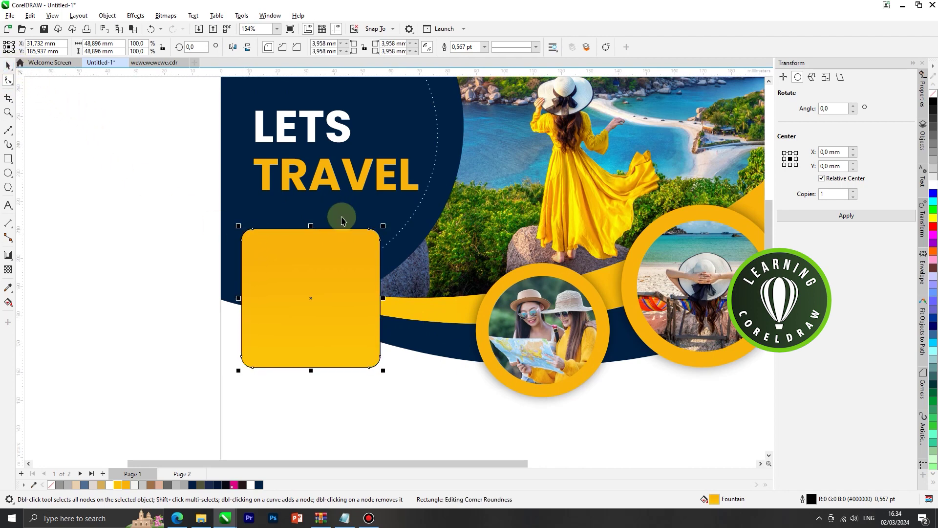
- Set the outline width of the rounded yellow square to None
scroll(342, 210, "down", 2)
left_click(488, 49)
left_click(479, 55)
left_click(199, 174)
scroll(231, 238, "down", 2)
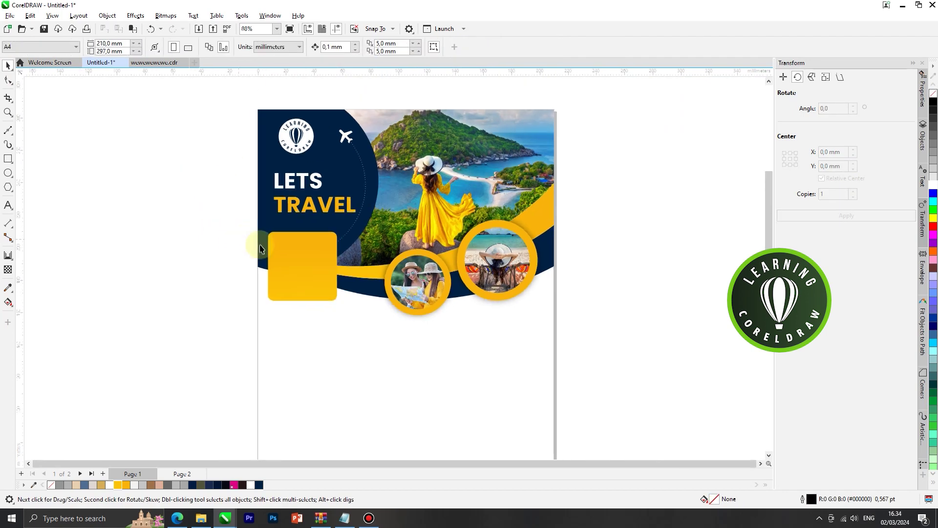
- Draw a three-sided polygon about 15.6 mm wide and 13.5 mm high just below the yellow square
scroll(306, 273, "up", 2)
left_click(306, 274)
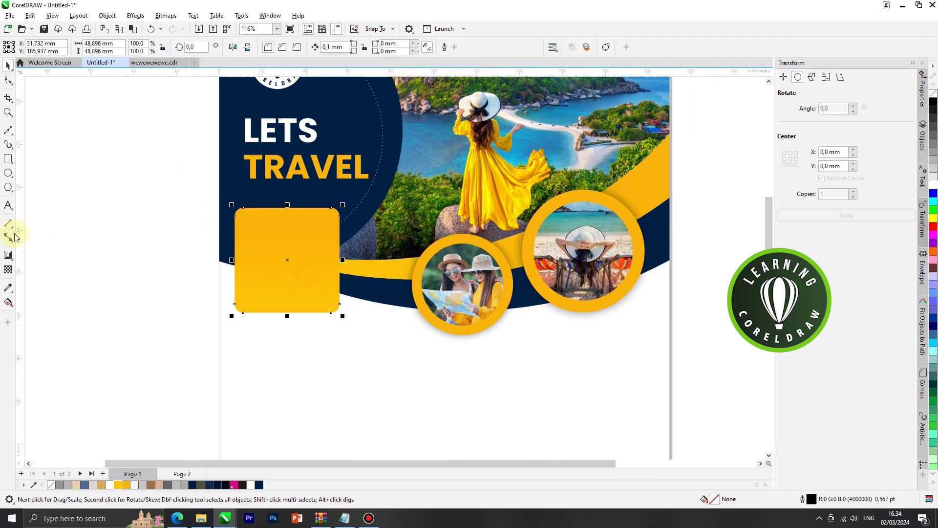
left_click(5, 190)
left_click(36, 190)
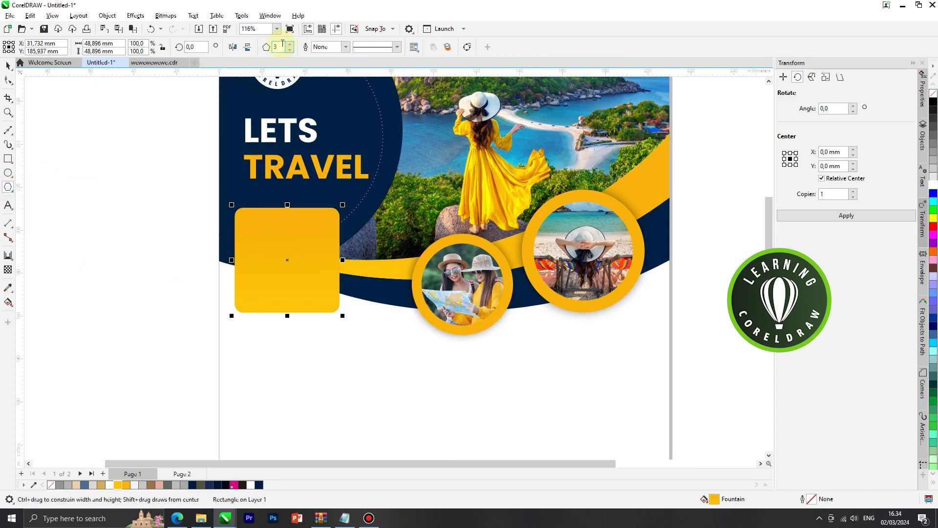
left_click_drag(272, 329, 311, 364)
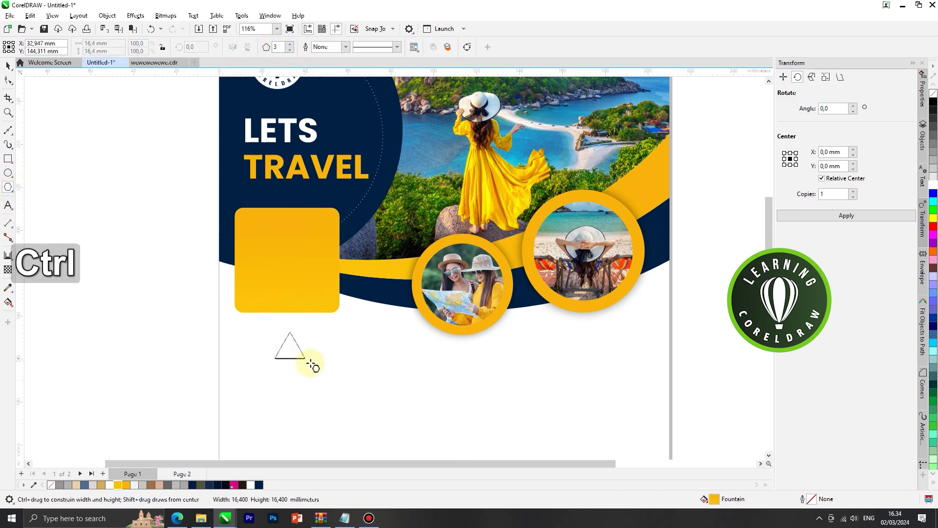
left_click(9, 66)
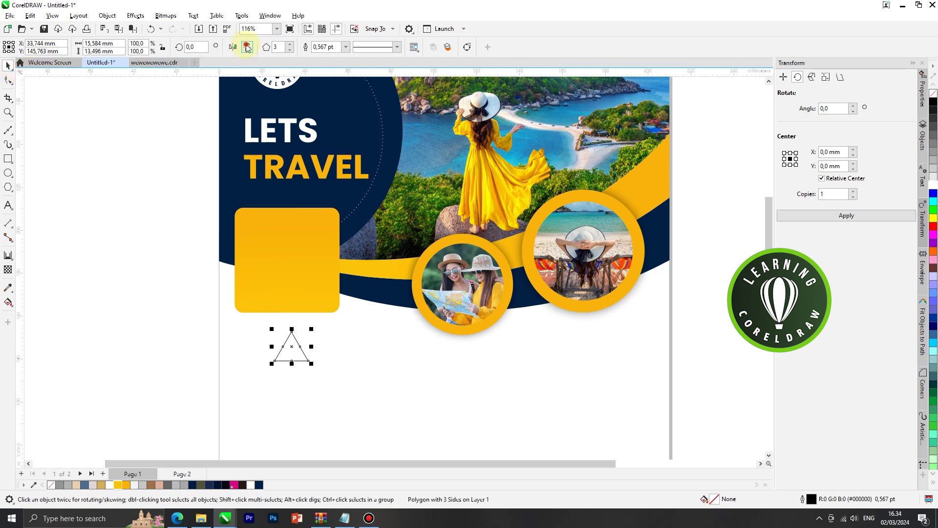
- Place the triangle point-down on the yellow square's lower edge and shrink it to about 12.9 by 7.5 mm
scroll(318, 315, "up", 1)
mouse_move(287, 355)
left_mouse_down()
mouse_move(271, 311)
mouse_move(281, 338)
left_mouse_up()
scroll(282, 323, "up", 1)
scroll(283, 309, "up", 1)
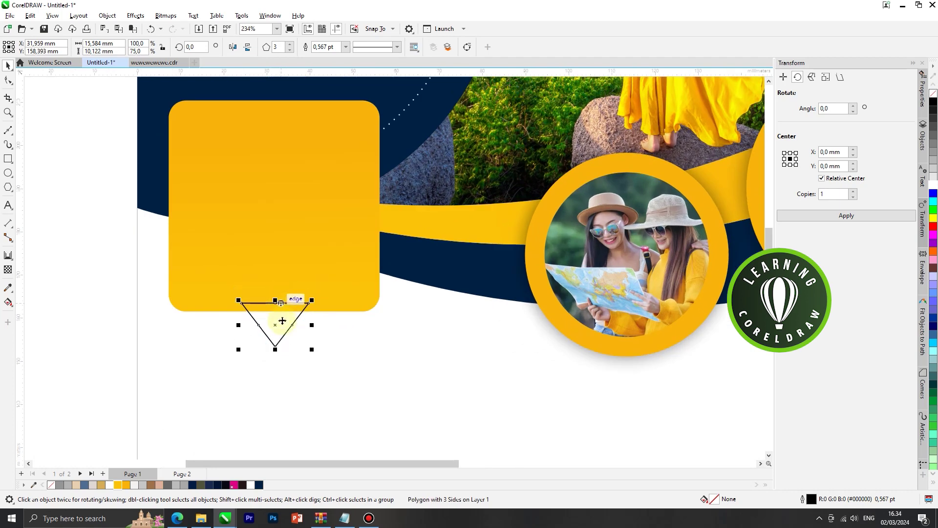
left_click_drag(276, 346, 306, 319)
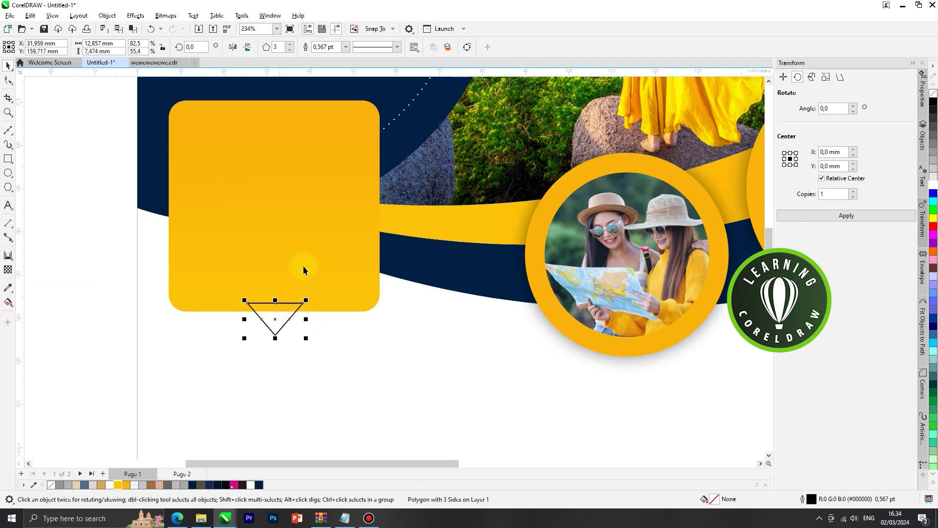
- Centre the triangle horizontally on the yellow rounded square and weld the two into one callout shape
left_click(306, 251, "shift")
key("c")
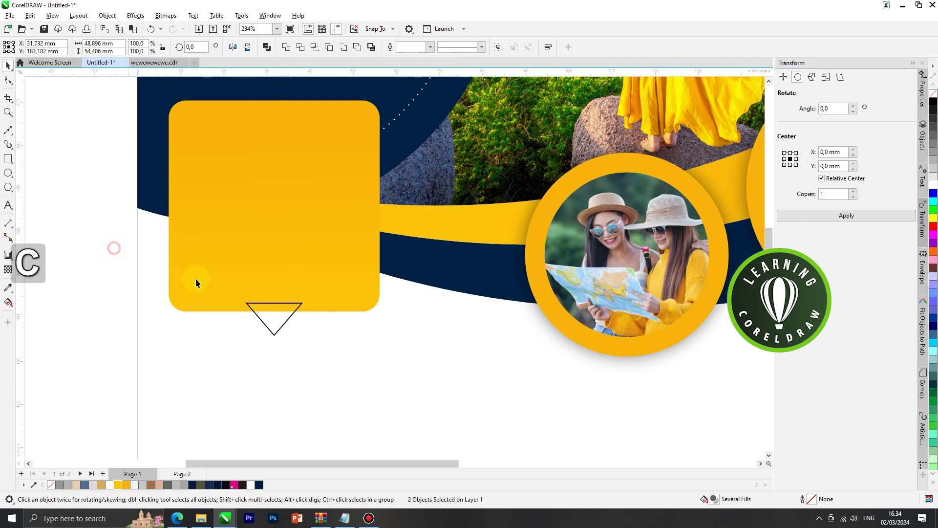
left_click(258, 319)
left_click(285, 243, "shift")
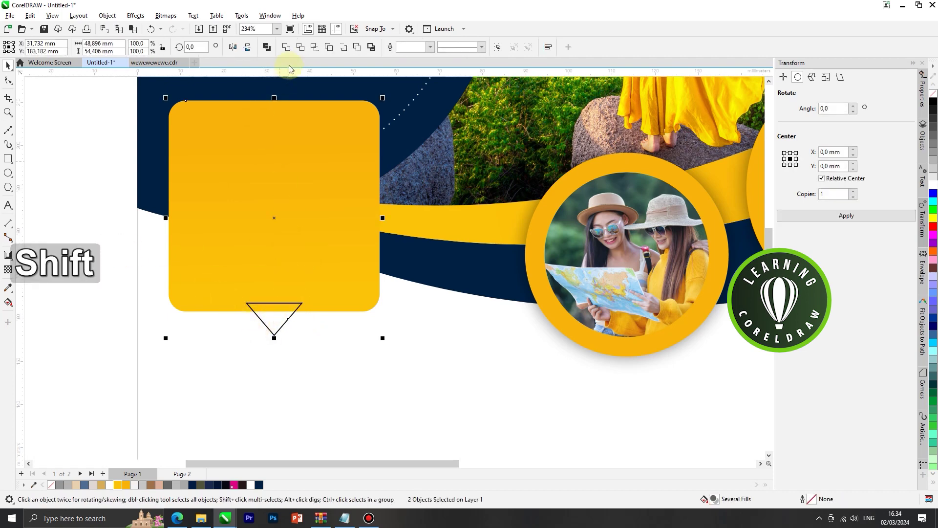
left_click(287, 47)
scroll(355, 268, "down", 4)
left_click(184, 283)
- Paste the 50% OFF offer text, place it on the yellow callout and enlarge it to about 29 by 34.4 mm
scroll(342, 291, "down", 1)
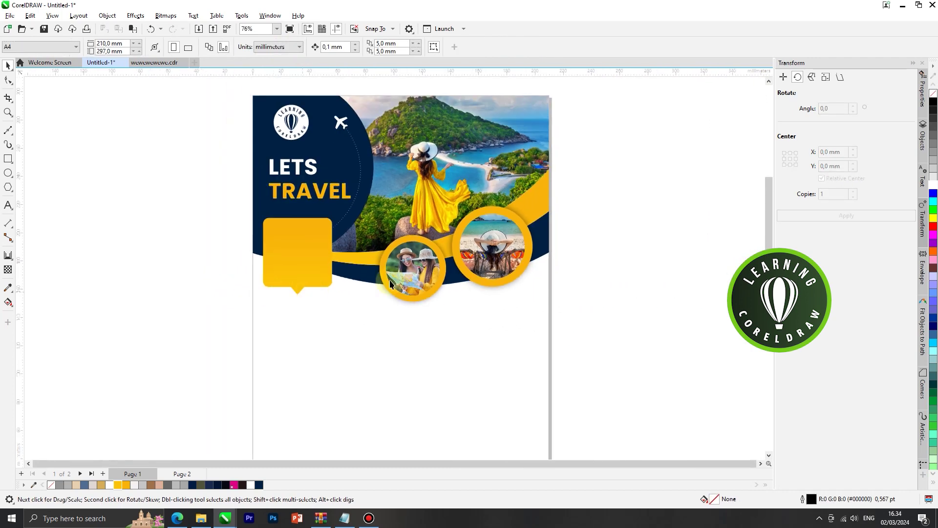
scroll(242, 250, "down", 2)
scroll(477, 190, "up", 3)
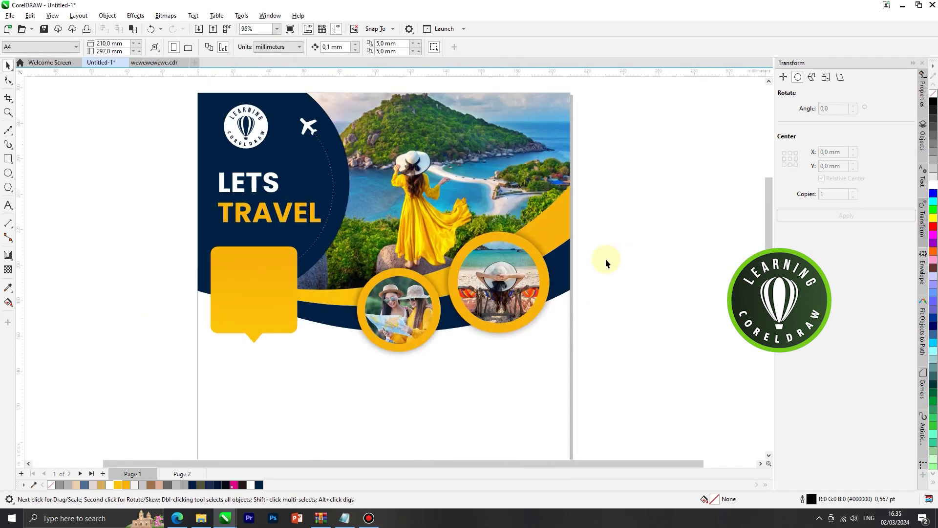
key("ctrl+v")
left_click_drag(462, 166, 256, 306)
scroll(280, 283, "up", 1)
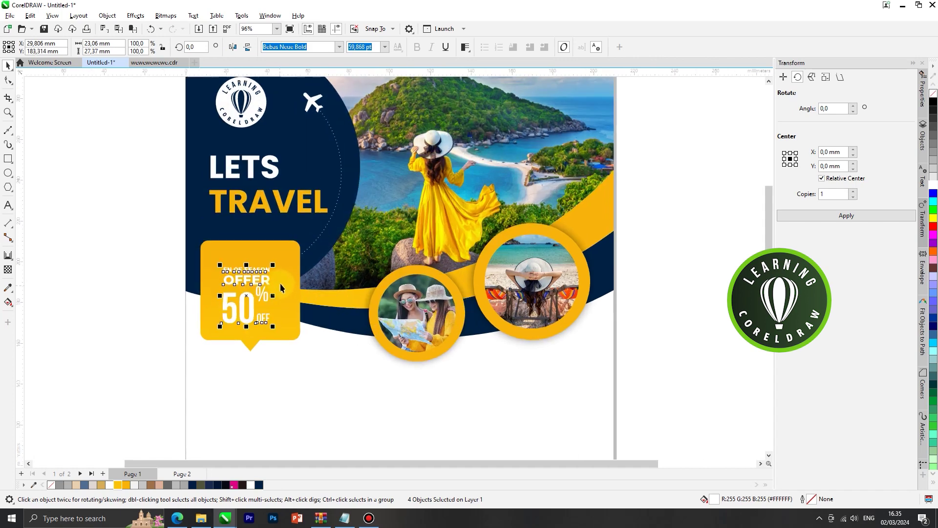
left_click_drag(277, 264, 290, 248)
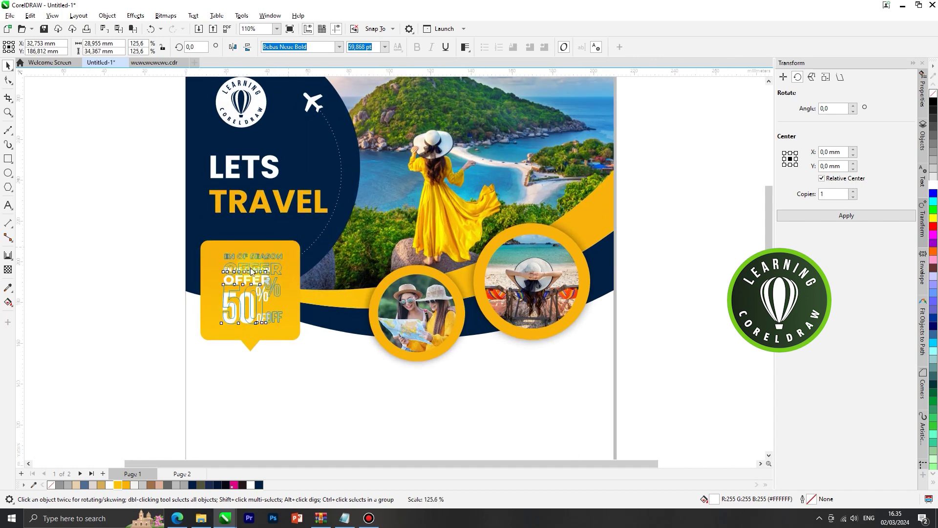
scroll(254, 269, "up", 1)
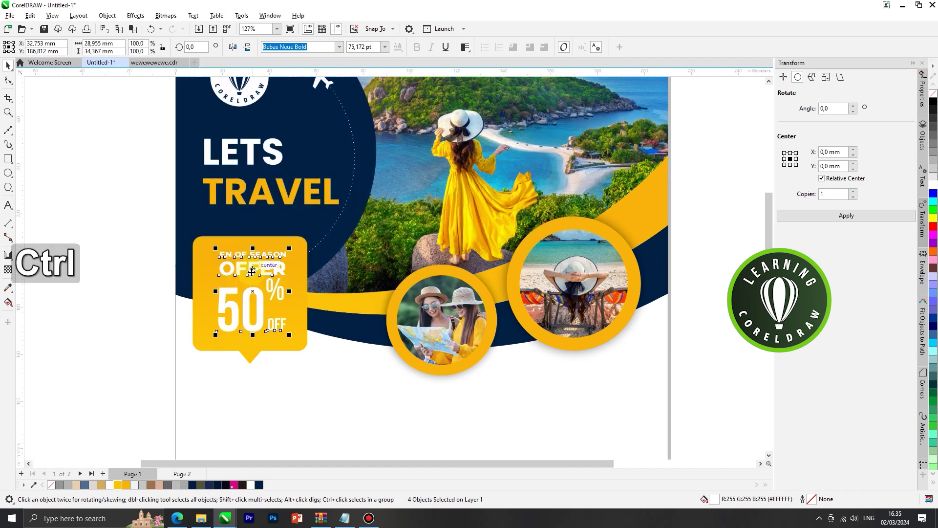
key("ctrl+z")
- Nudge the offer text inside the callout and fill it with dark navy (#002144)
left_click_drag(150, 247, 290, 325)
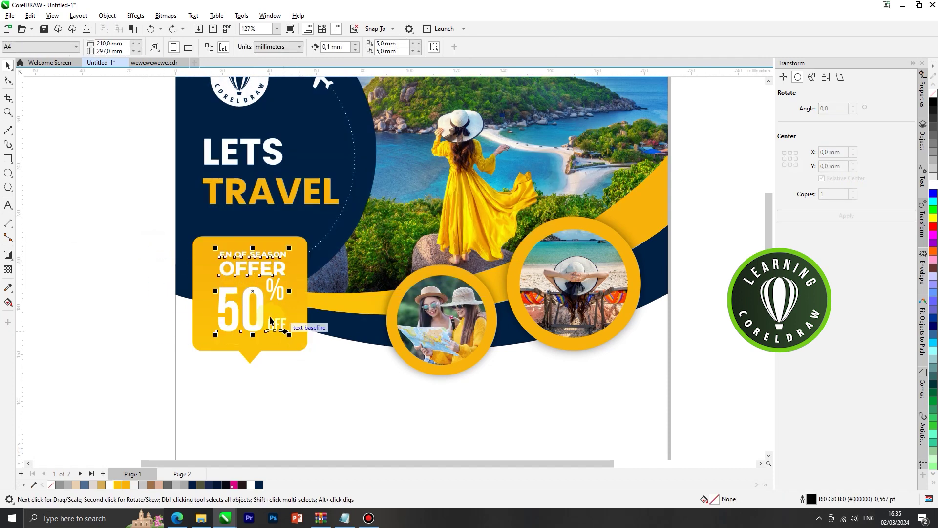
scroll(271, 320, "up", 1)
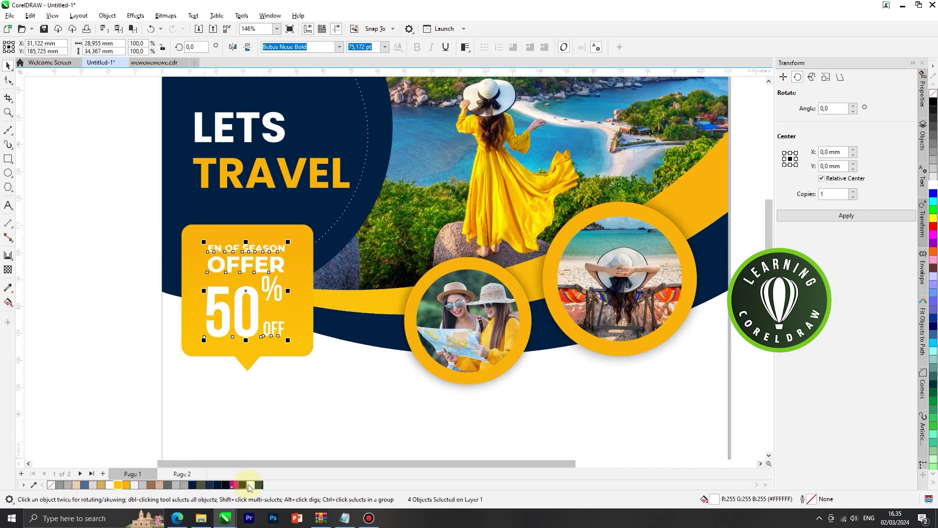
left_click(258, 484)
left_click(124, 247)
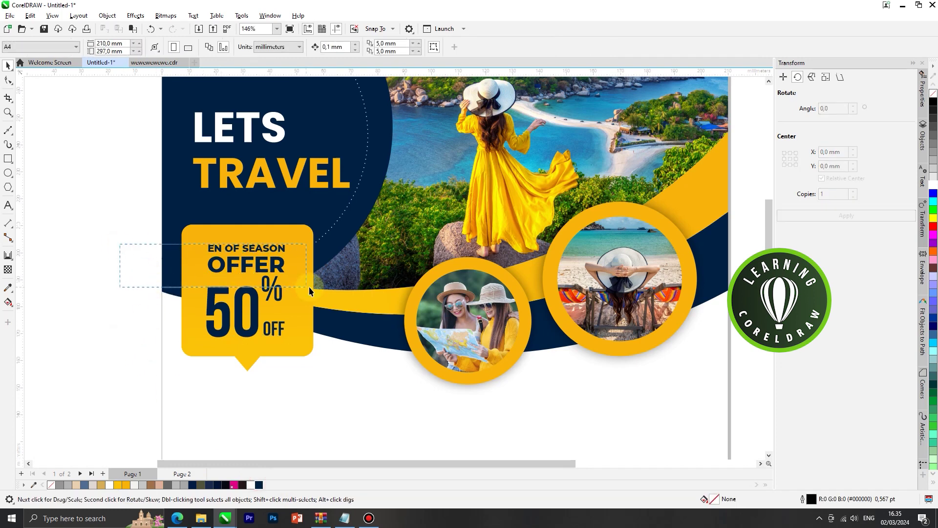
- Change the font of the EN OF SEASON and OFFER lines to Poppins
left_click_drag(309, 287, 309, 286)
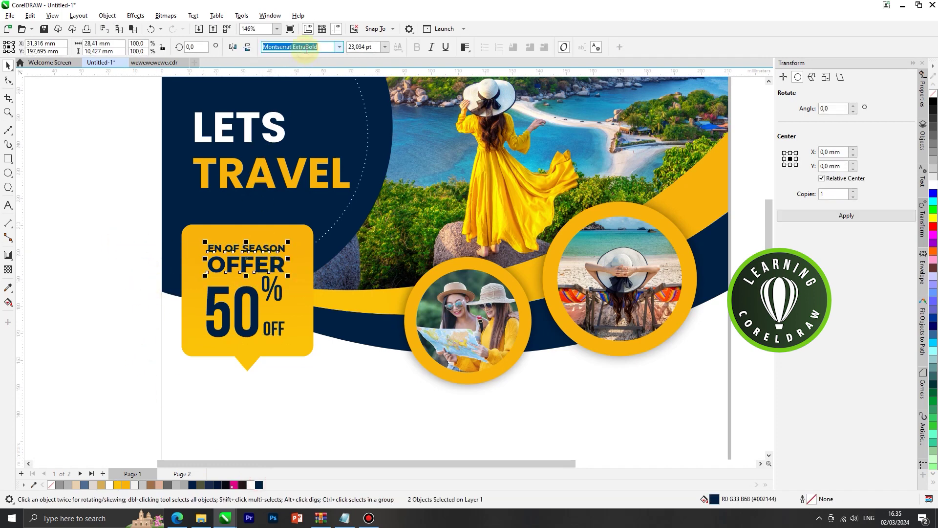
type("Popp")
key("Return")
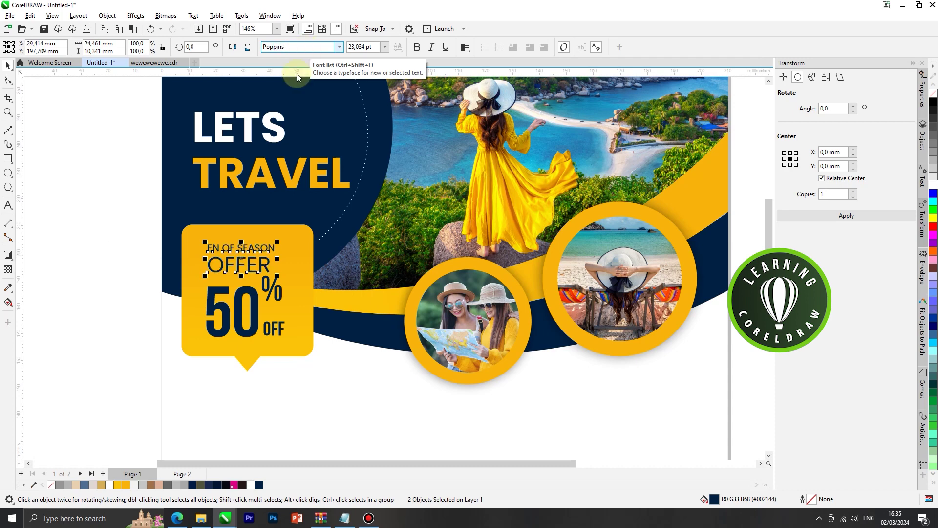
left_click(112, 220)
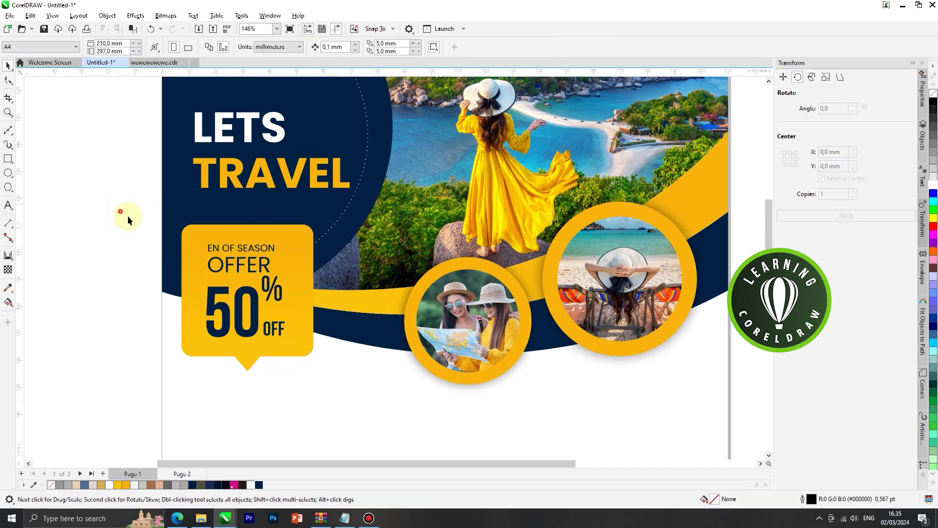
- Enlarge the EN OF SEASON and OFFER lines to about 29.4 by 12.5 mm overall and make OFFER bold
left_click_drag(286, 276, 293, 236)
scroll(258, 257, "up", 1)
key("c")
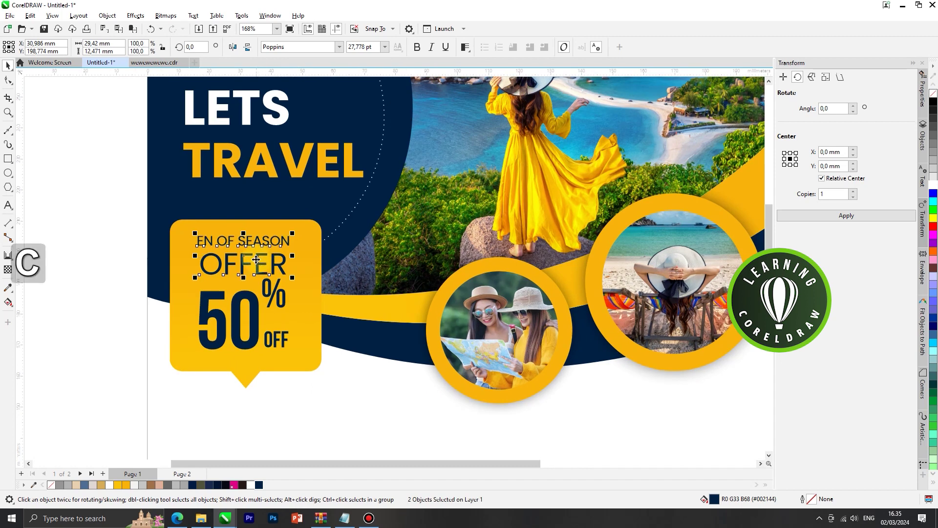
left_click(230, 260)
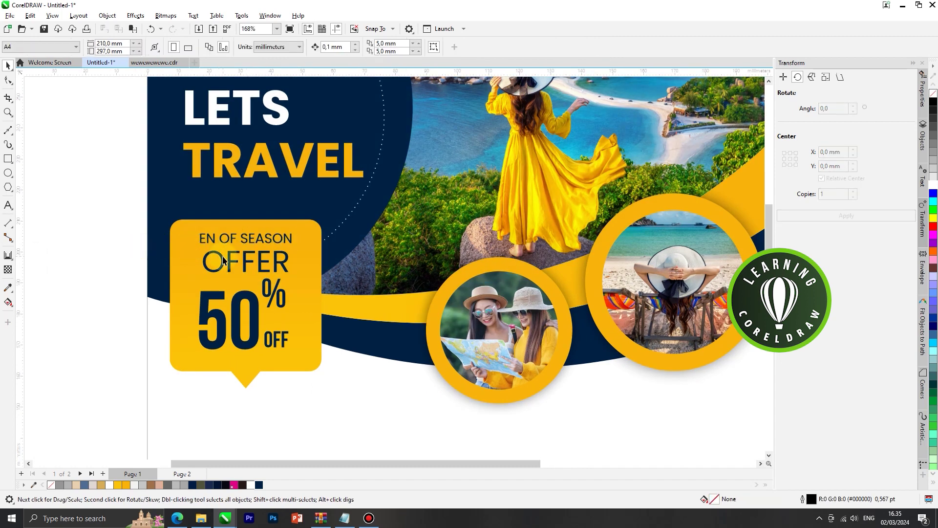
left_click(417, 48)
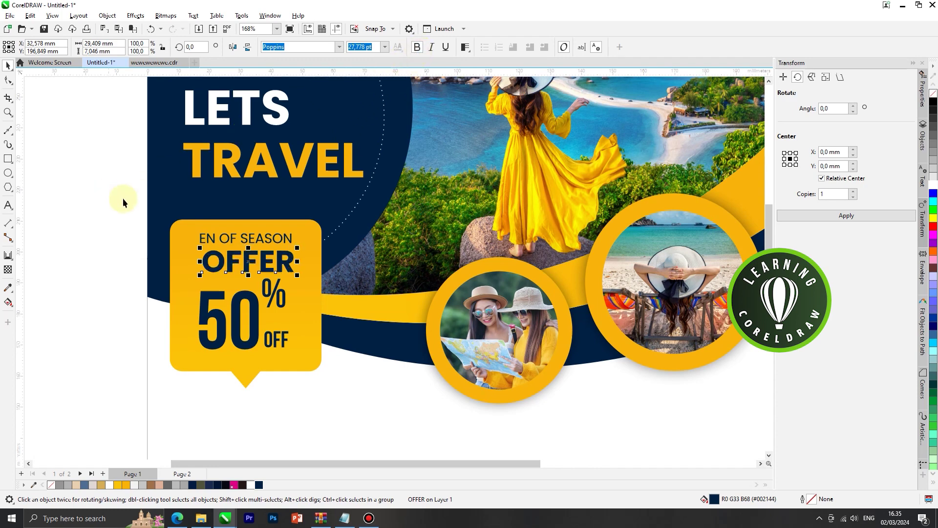
- Centre the EN OF SEASON and OFFER lines over each other and adjust the 50% OFF text's position in the callout
left_click(227, 238, "shift")
left_click_drag(115, 216, 312, 275)
key("c")
left_click_drag(99, 268, 283, 342)
scroll(280, 342, "up", 1)
scroll(295, 324, "down", 3)
left_click(138, 288)
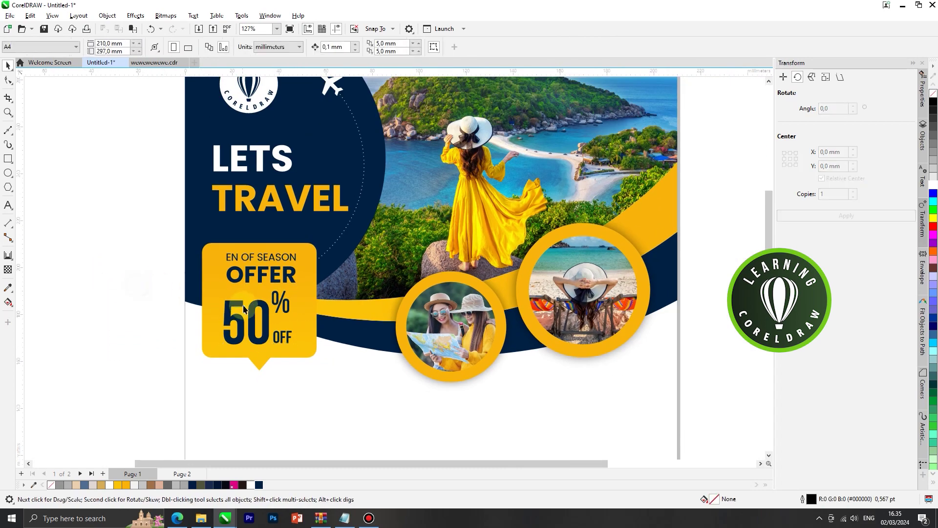
left_click(251, 311)
left_click(293, 51)
scroll(303, 294, "down", 3)
left_click(178, 289)
scroll(178, 288, "down", 2)
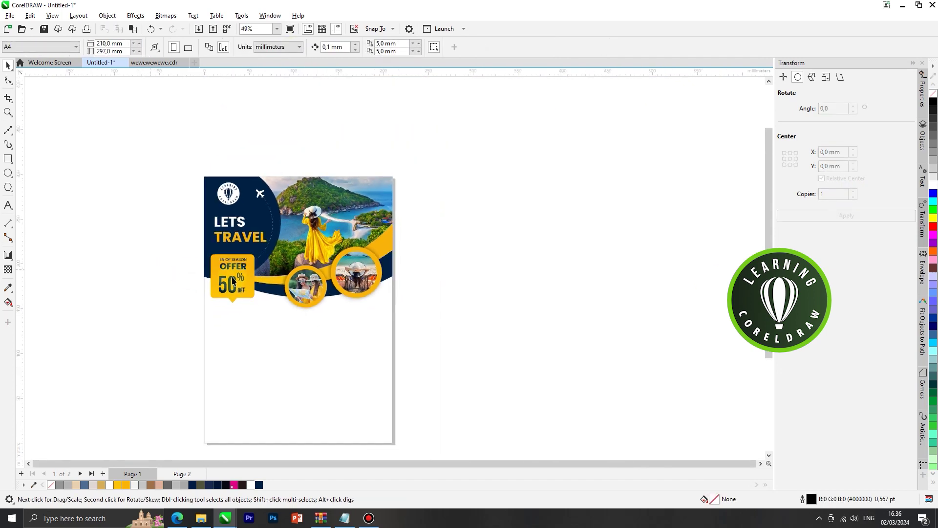
scroll(198, 236, "up", 1)
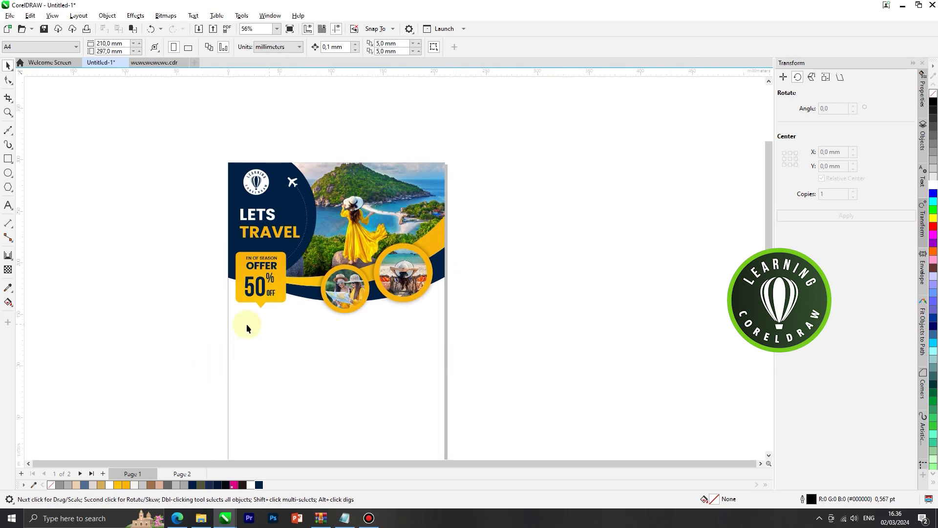
- Draw a circle about 299.7 mm in diameter over the page's lower half, extending past its sides and bottom edge
scroll(359, 245, "down", 1)
scroll(465, 387, "down", 1)
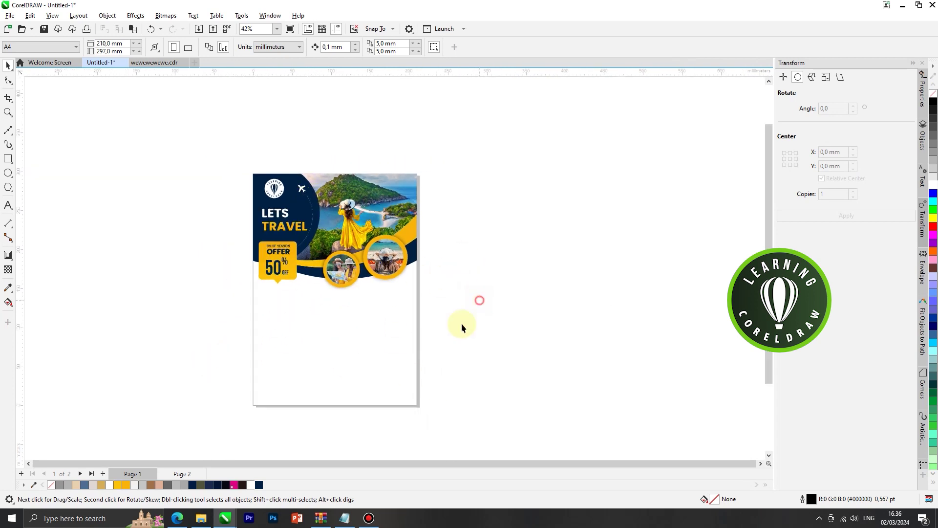
left_click(8, 173)
scroll(290, 327, "down", 1)
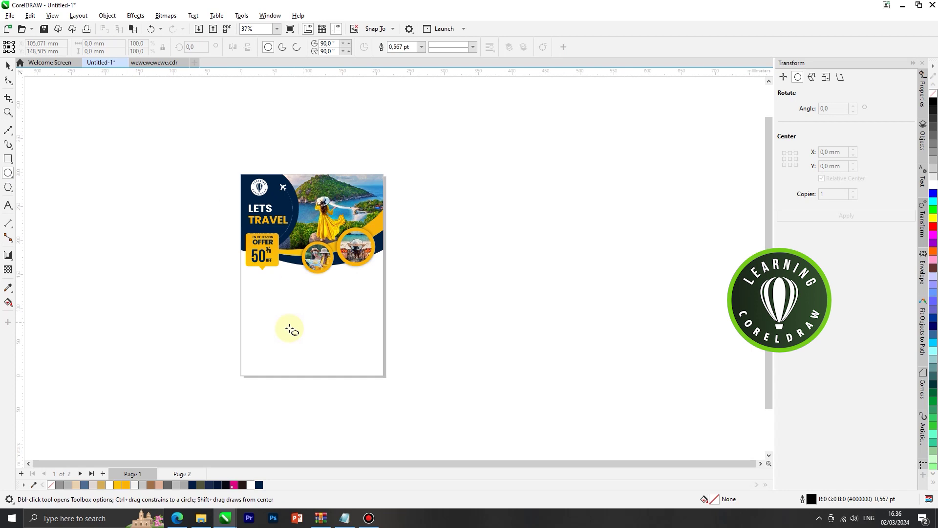
scroll(254, 316, "up", 1)
scroll(191, 288, "up", 1)
left_click_drag(191, 289, 457, 428)
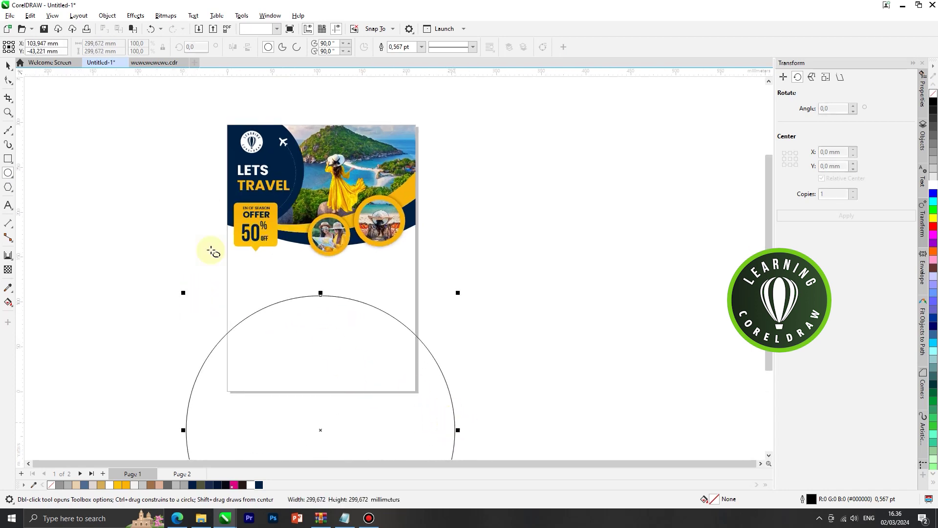
- Adjust the large circle's position on the lower page and centre it horizontally on the page-sized frame
left_click(6, 67)
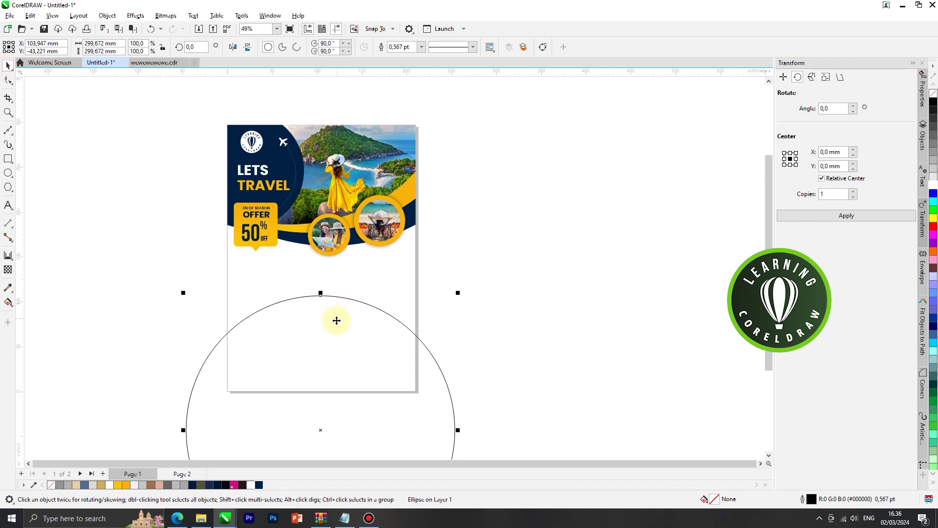
scroll(337, 321, "up", 2)
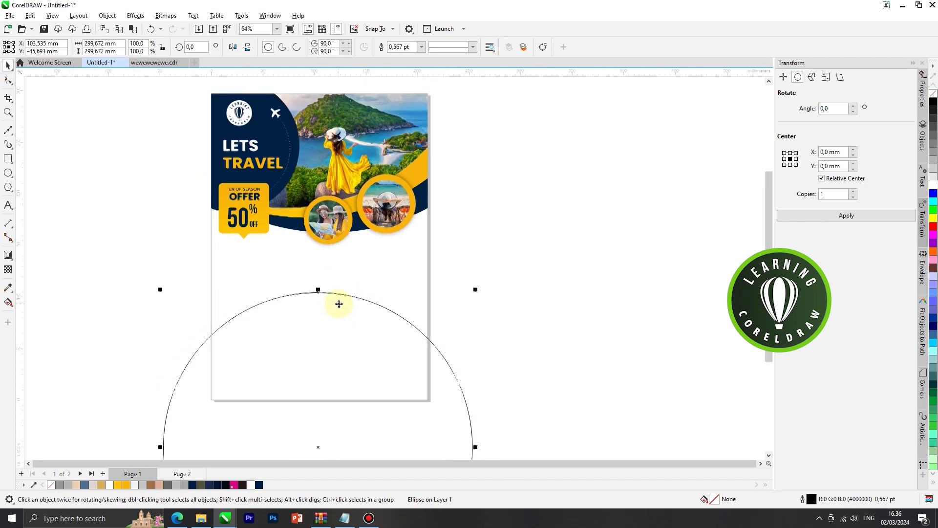
scroll(339, 304, "down", 1)
left_click(494, 285)
scroll(297, 217, "down", 1)
scroll(332, 306, "up", 3)
left_click_drag(333, 304, 342, 303)
left_click(420, 253, "shift")
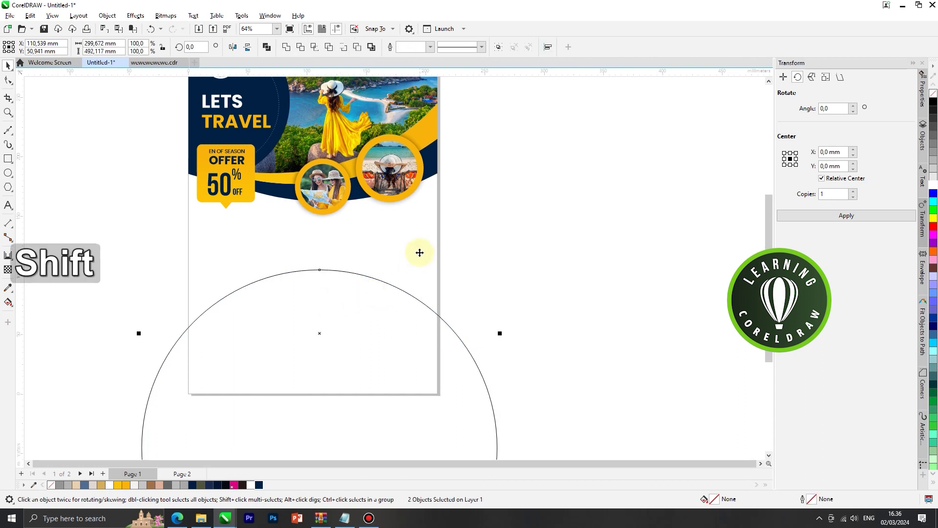
key("c")
- Duplicate the large circle slightly lower and centre the two circles horizontally on each other
left_click(378, 324)
left_click_drag(377, 334, 379, 352)
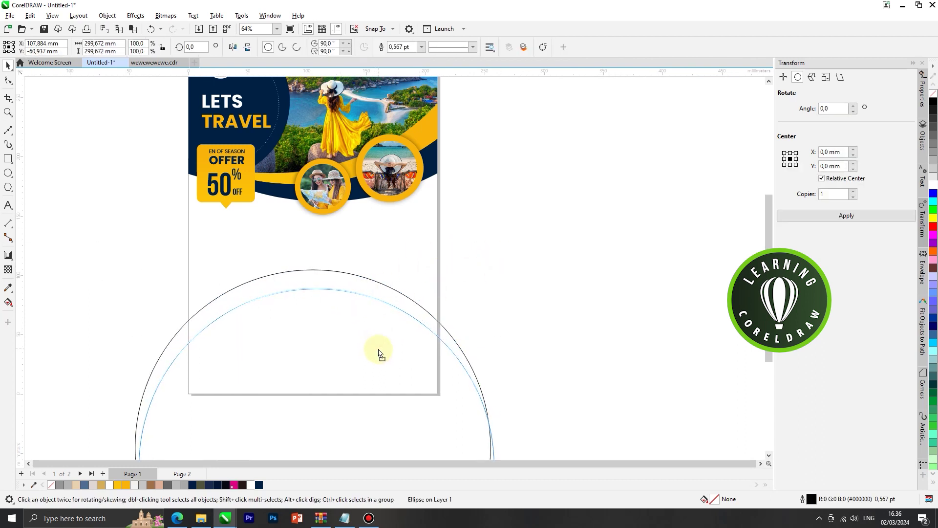
left_click_drag(379, 352, 379, 352)
left_click(423, 326)
left_click(424, 311, "shift")
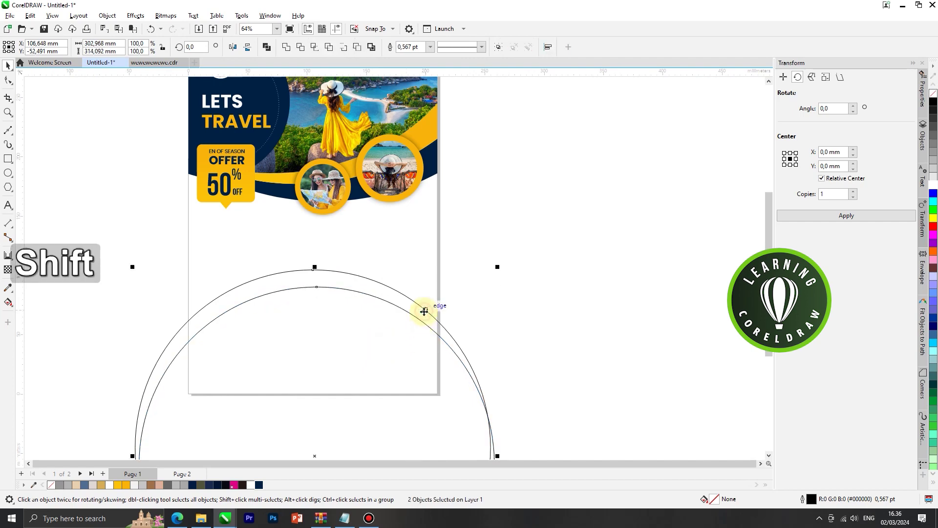
key("c")
scroll(518, 273, "down", 2)
left_click(392, 256)
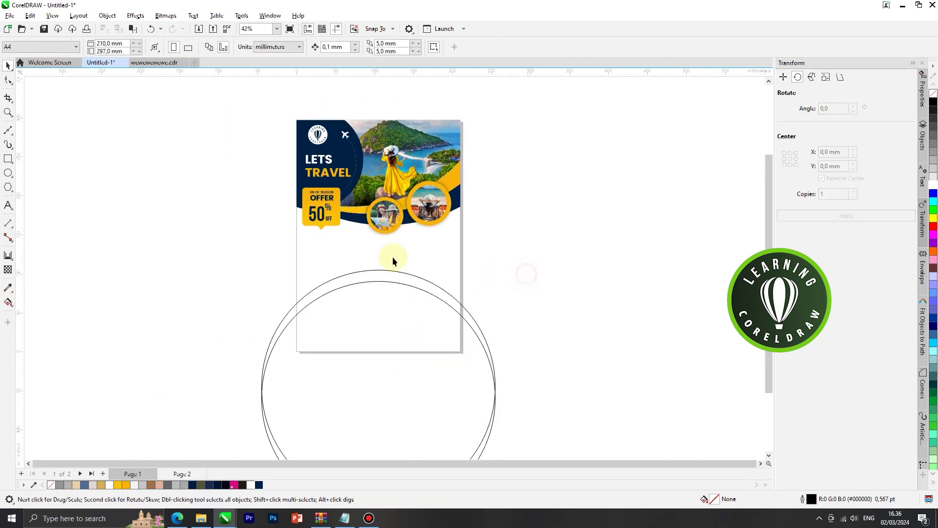
- Duplicate the lower circle further down and move this third circle to about X 104.8 mm, Y -74.4 mm
scroll(392, 257, "down", 1)
left_click_drag(289, 340, 289, 340)
scroll(370, 316, "up", 1)
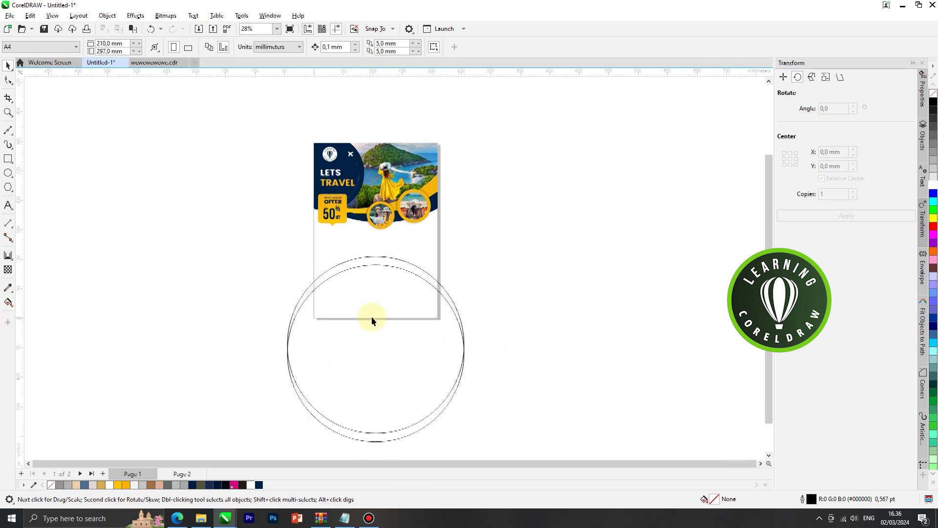
left_click_drag(380, 286, 379, 300)
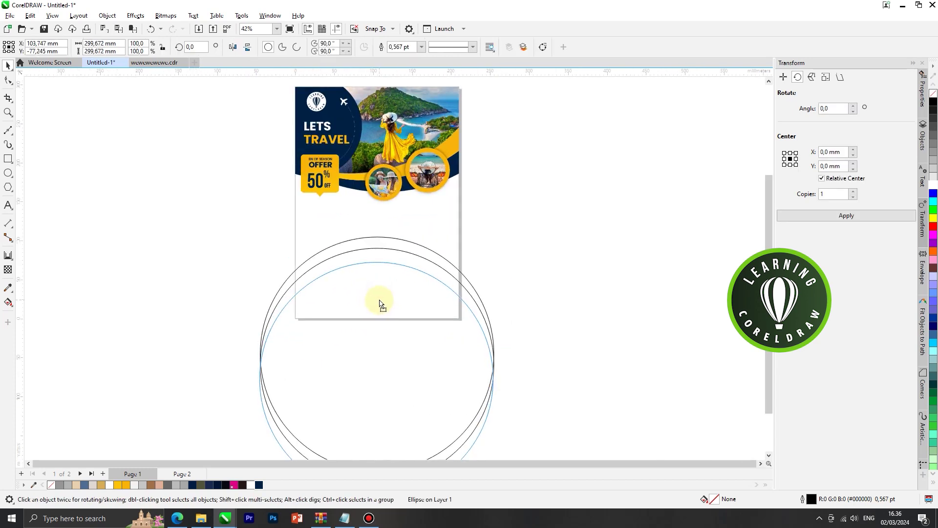
left_click(512, 242)
left_click(420, 298)
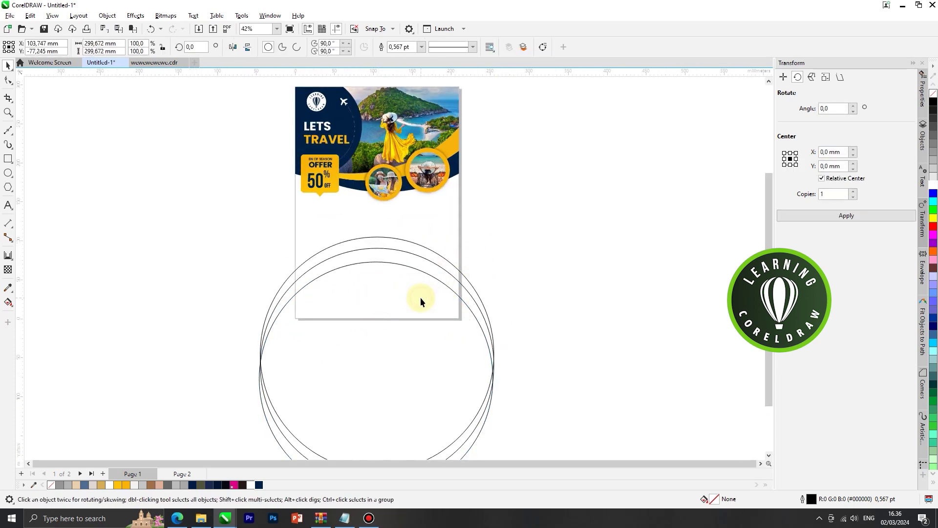
scroll(419, 296, "up", 1)
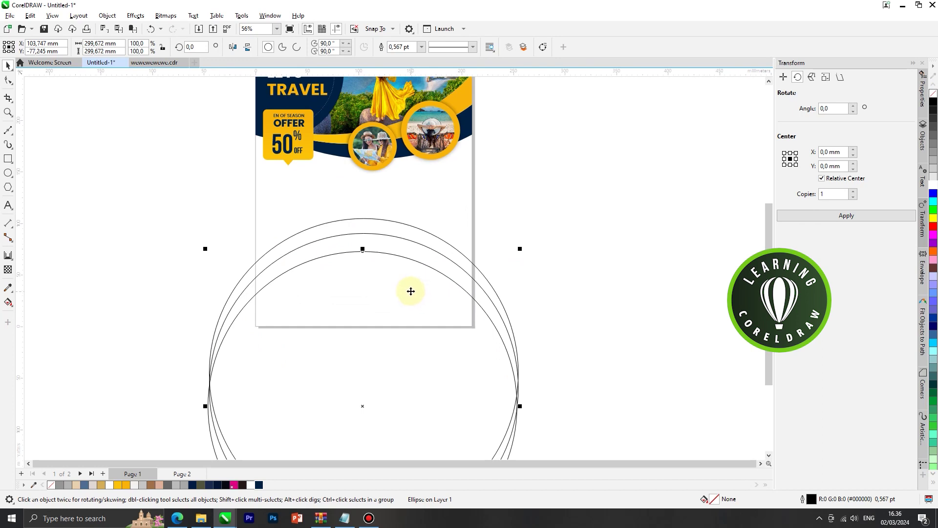
scroll(411, 292, "up", 1)
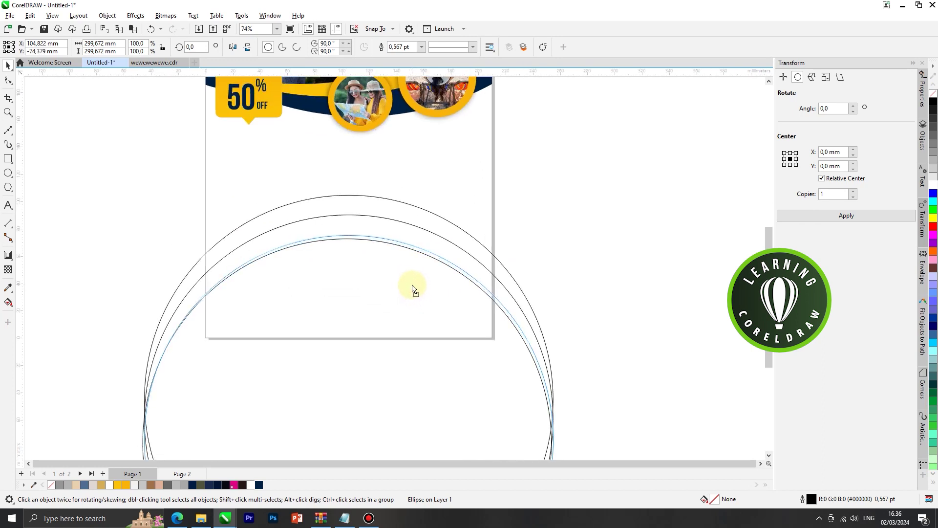
- Give the lowest of the three large circles a 1.5 pt dotted outline and cut it to the clipboard
scroll(421, 285, "down", 1)
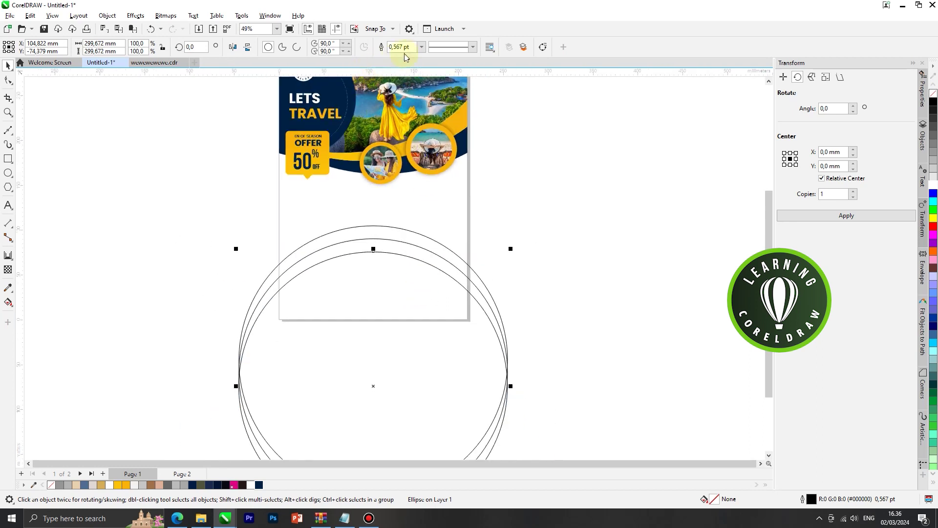
left_click(423, 47)
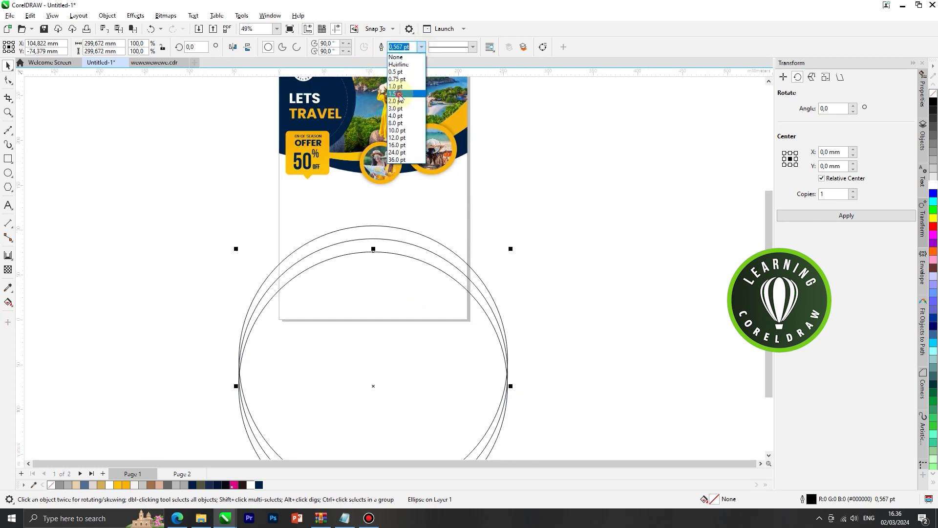
left_click(399, 94)
left_click(447, 48)
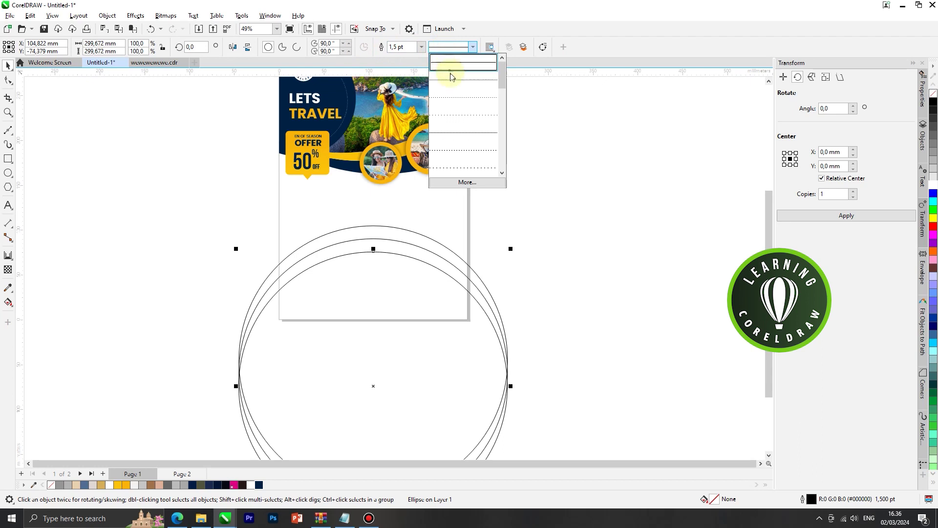
left_click(460, 121)
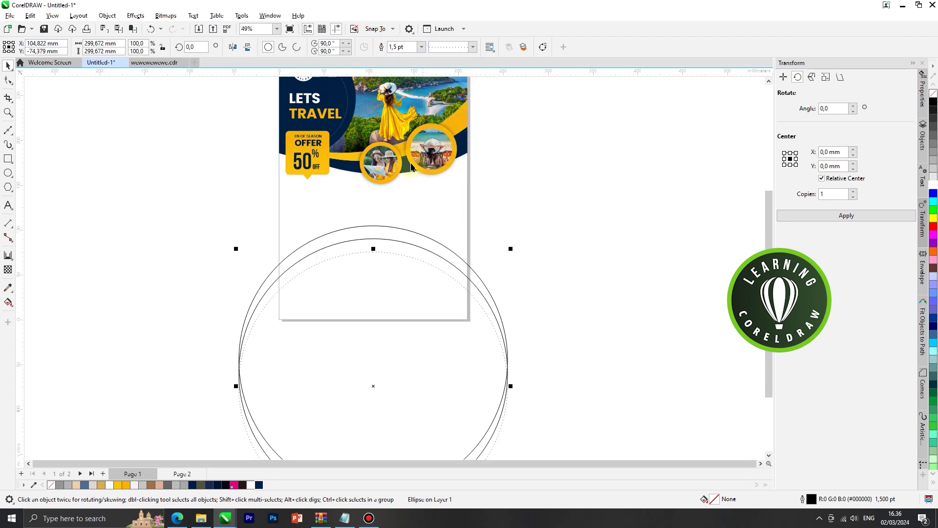
scroll(407, 172, "up", 2)
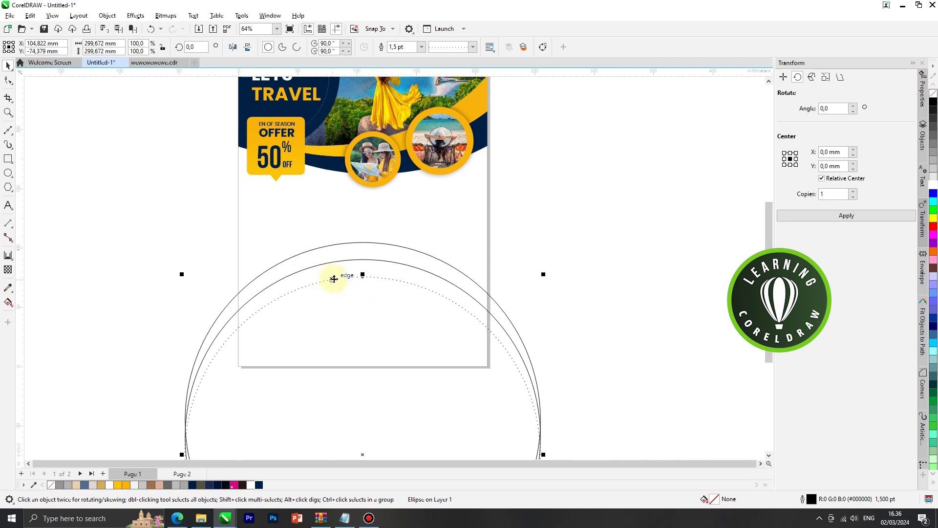
key("ctrl+x")
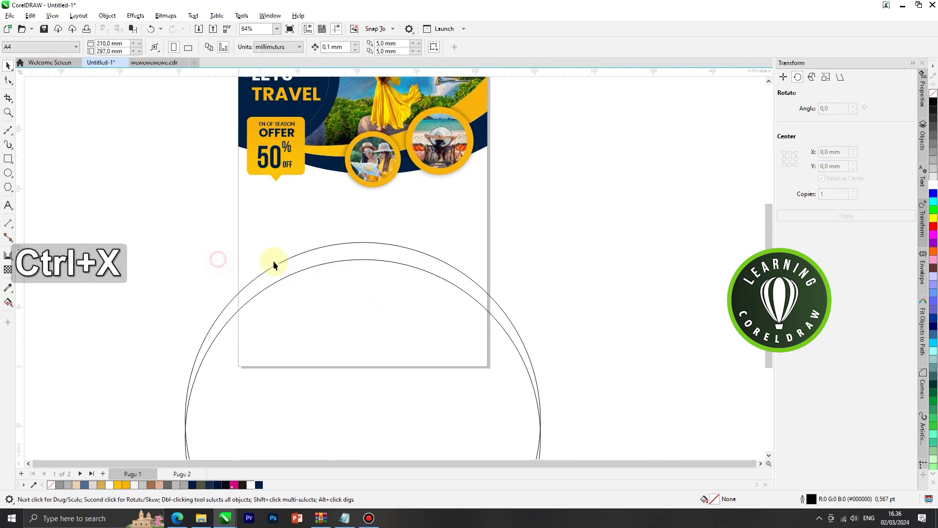
- Smart-fill the upper crescent between the two large circles and the region where they overlap as separate magenta shapes
left_click(287, 267)
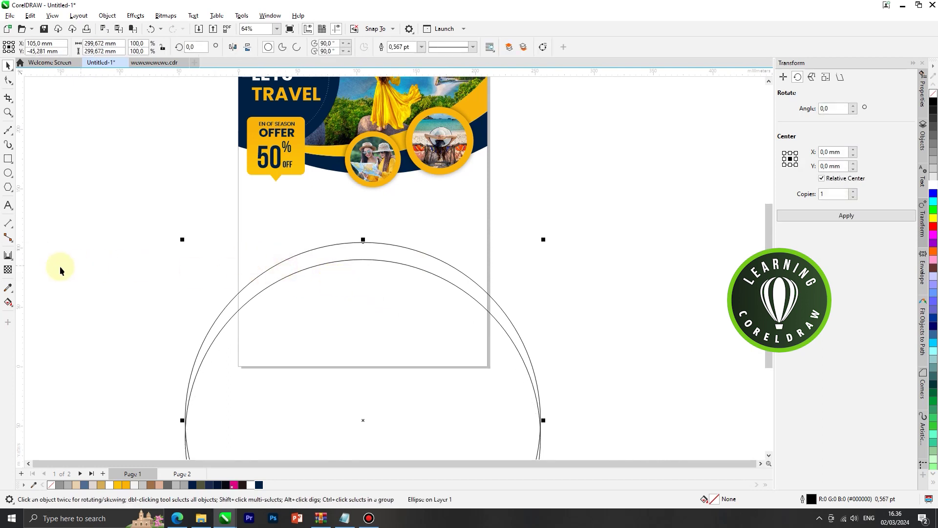
left_click(8, 258)
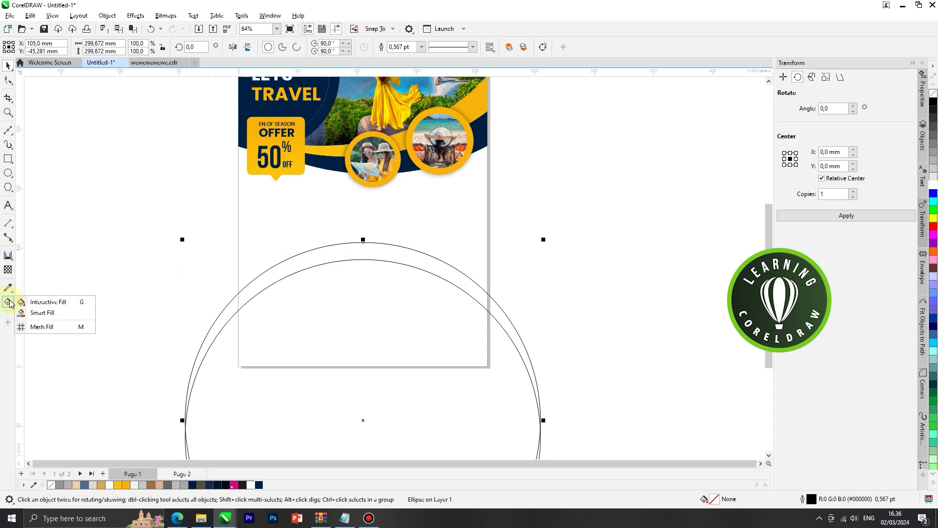
left_click(40, 311)
left_click(310, 262)
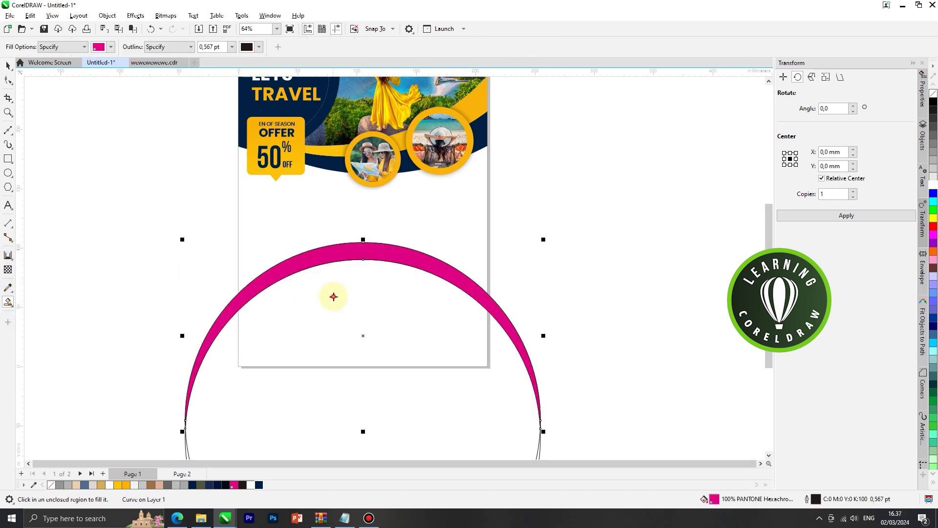
left_click(331, 296)
scroll(379, 274, "down", 2)
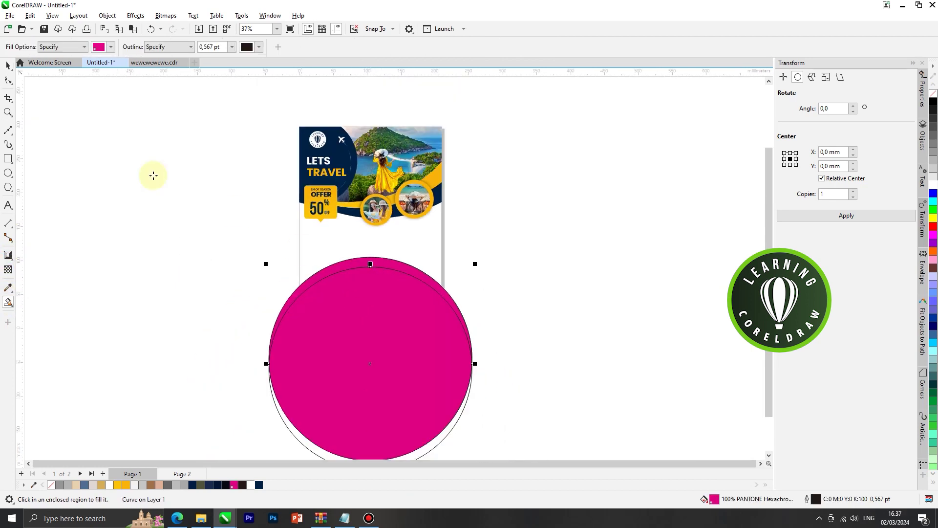
left_click(10, 70)
left_click(175, 190)
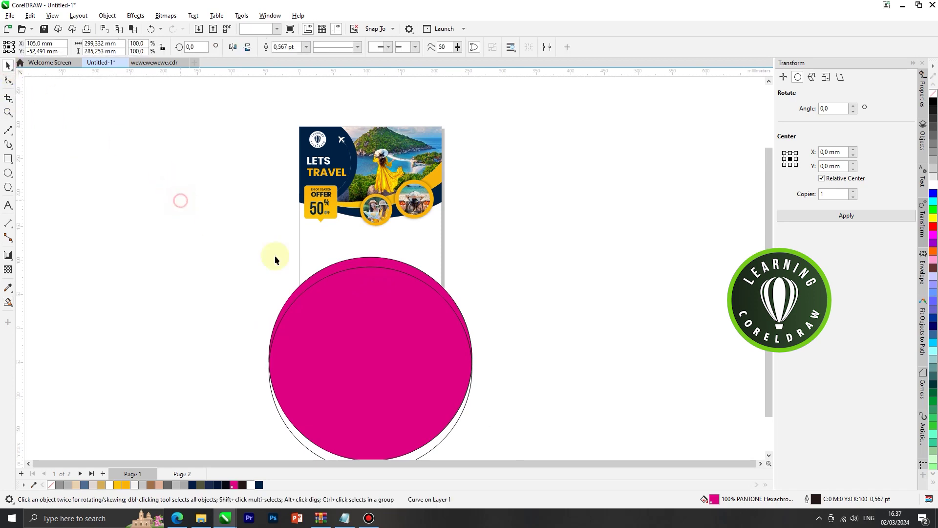
- Recolour the upper crescent yellow and the large overlap shape below it dark navy
scroll(395, 271, "up", 1)
left_click_drag(385, 258, 500, 255)
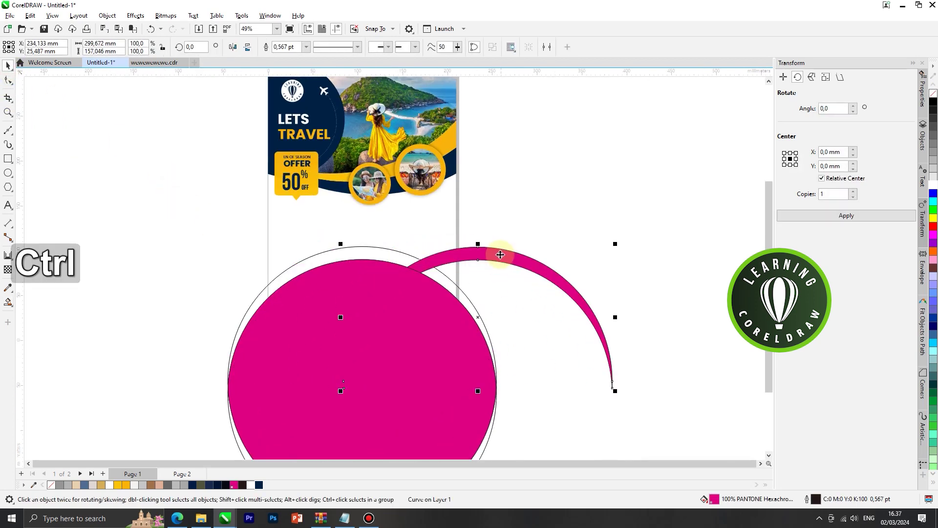
key("ctrl+z")
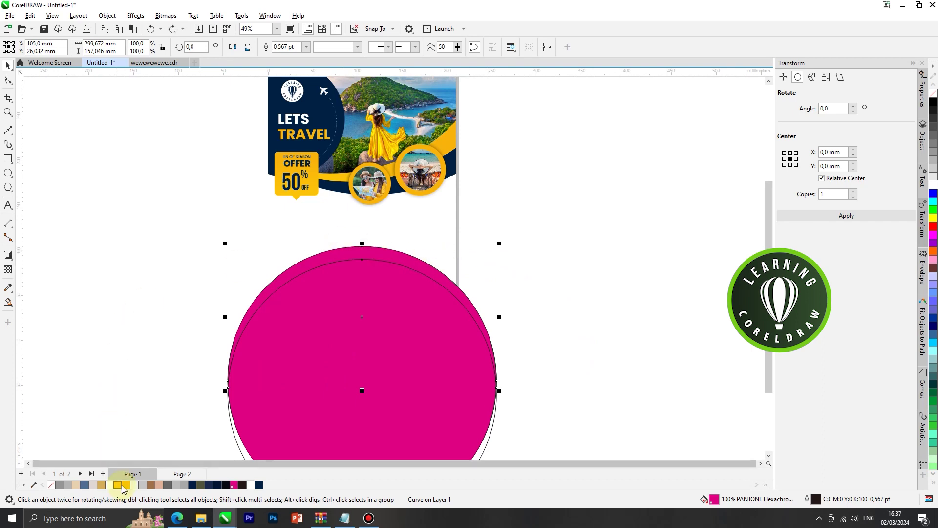
left_click(118, 484)
left_click(346, 377)
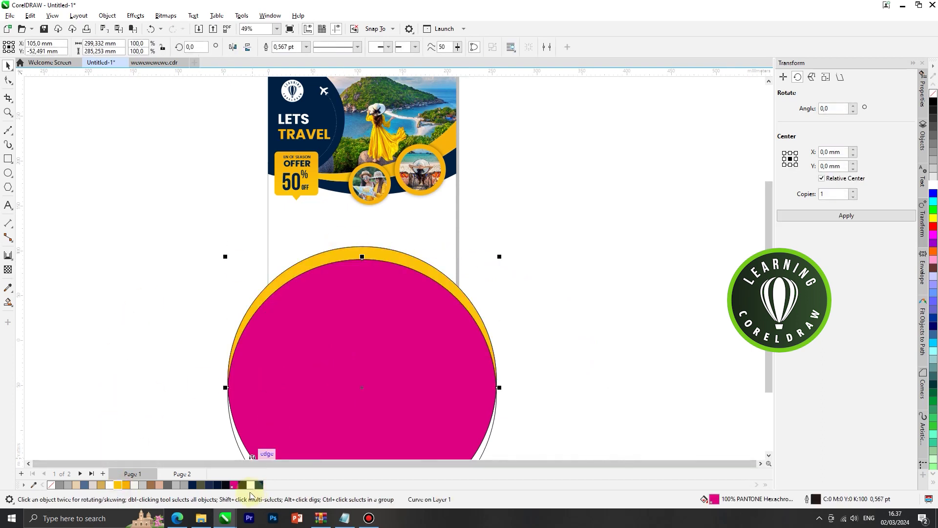
left_click(261, 485)
left_click(228, 318)
- Paste the cut dotted circle over the navy shape and make its outline white
scroll(227, 318, "down", 2)
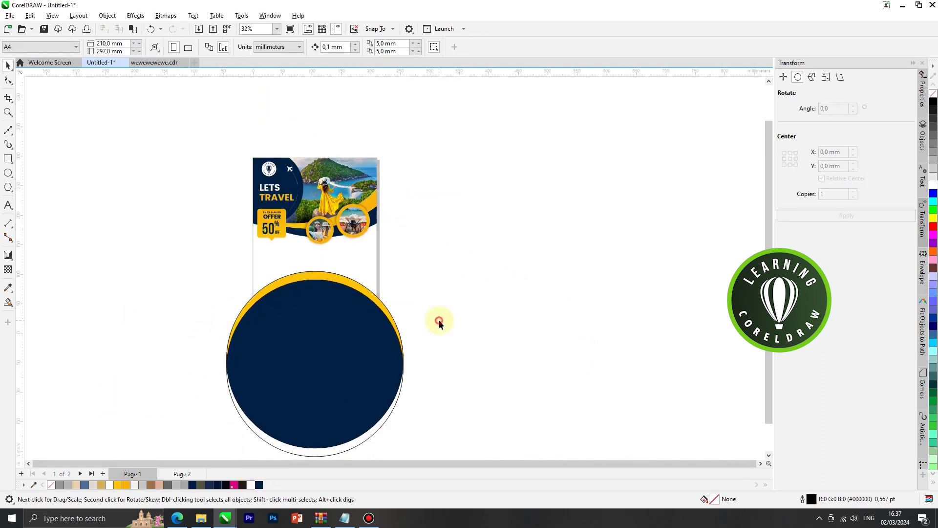
key("ctrl+v")
scroll(324, 308, "up", 2)
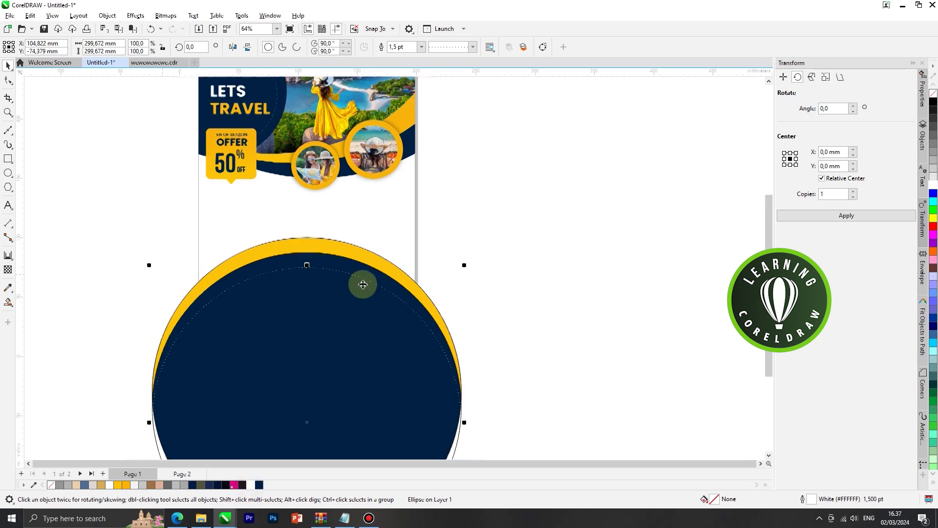
- Remove the outlines from all the large circle shapes on the lower page
scroll(361, 283, "down", 3)
left_click(466, 279)
left_click_drag(497, 245, 244, 437)
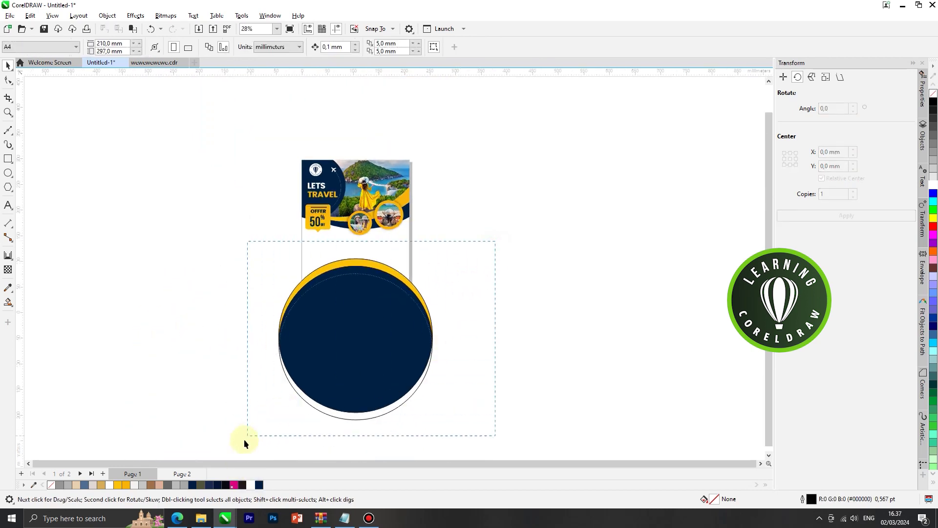
left_click(133, 422)
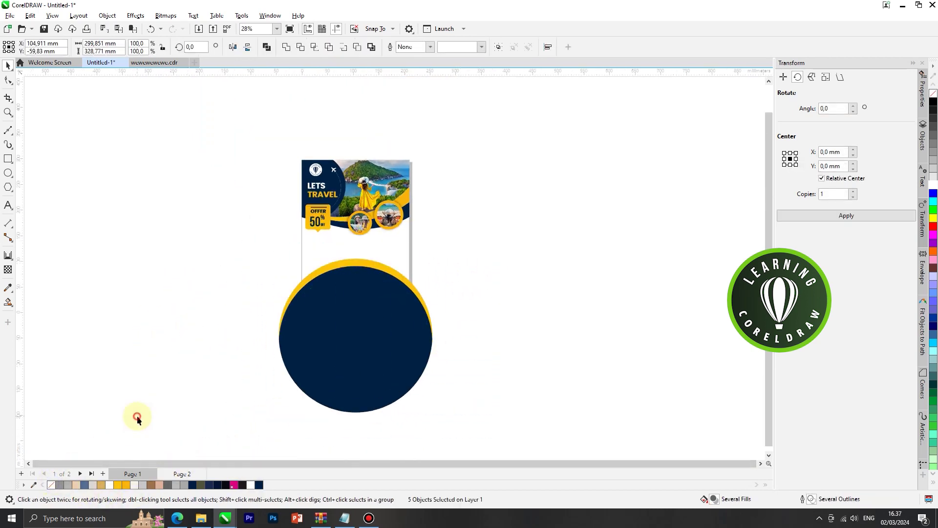
- Intersect the yellow crescent with the page-sized frame to create a copy limited to the page width
scroll(394, 291, "up", 2)
left_click(417, 224)
scroll(417, 228, "up", 1)
left_click(473, 277)
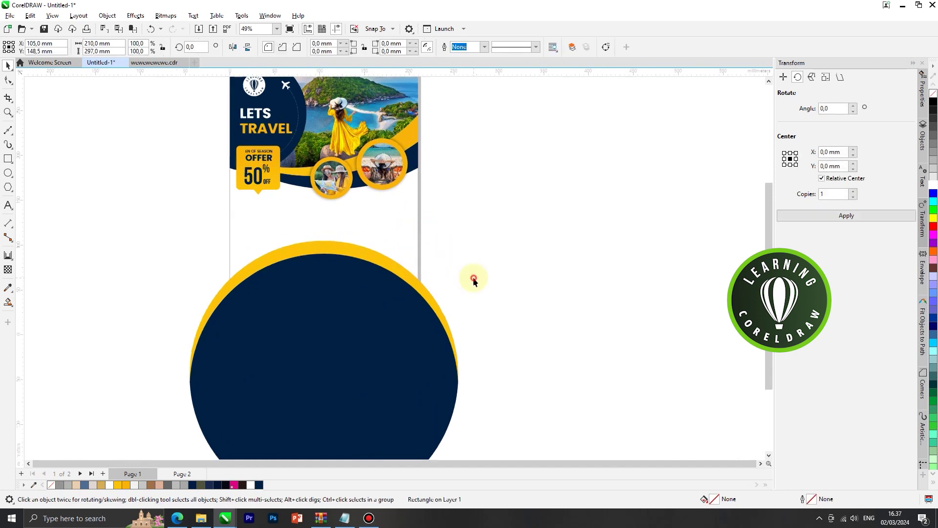
left_click(418, 249)
scroll(423, 254, "up", 2)
left_click(430, 306, "shift")
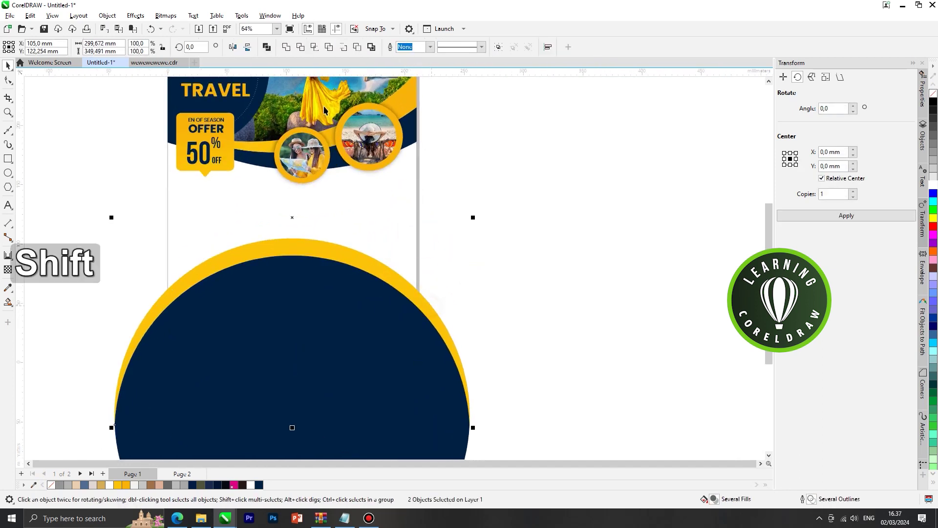
left_click(311, 47)
left_click(538, 246)
left_click(510, 272)
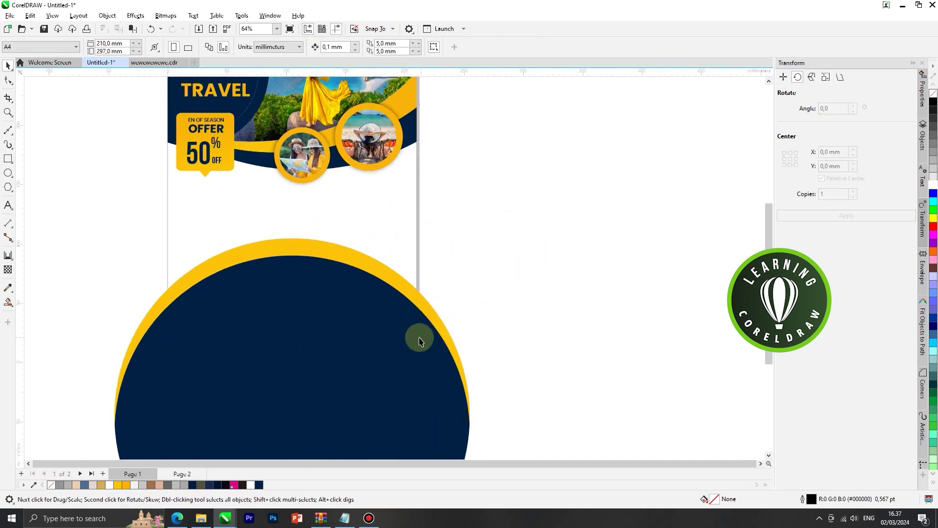
- Intersect the navy shape with the page-sized frame to create a navy footer piece within the page edges
left_click(404, 304)
scroll(406, 279, "up", 1)
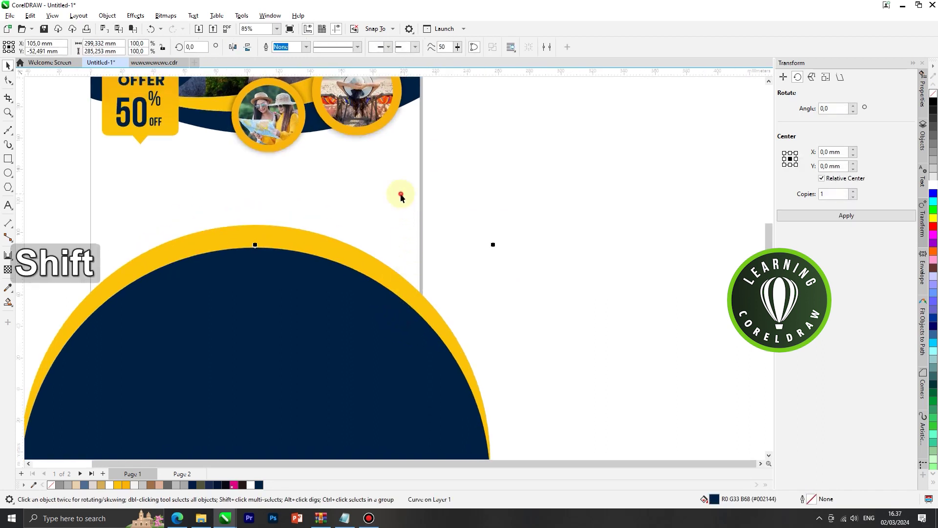
left_click(398, 195, "shift")
left_click(315, 49)
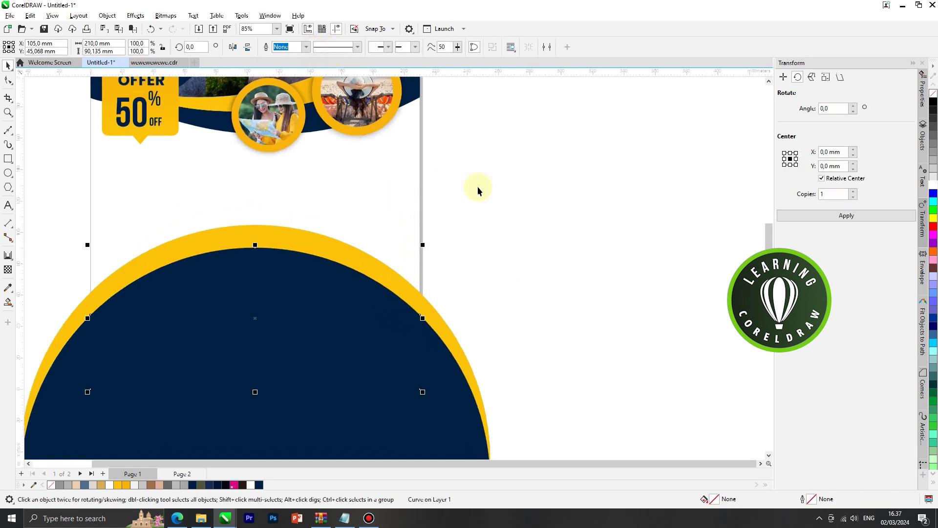
left_click(515, 220)
- Give the third circle over the navy shape a near-white outline (#F3F3F0)
scroll(304, 260, "down", 1)
scroll(236, 296, "up", 2)
scroll(243, 283, "down", 4)
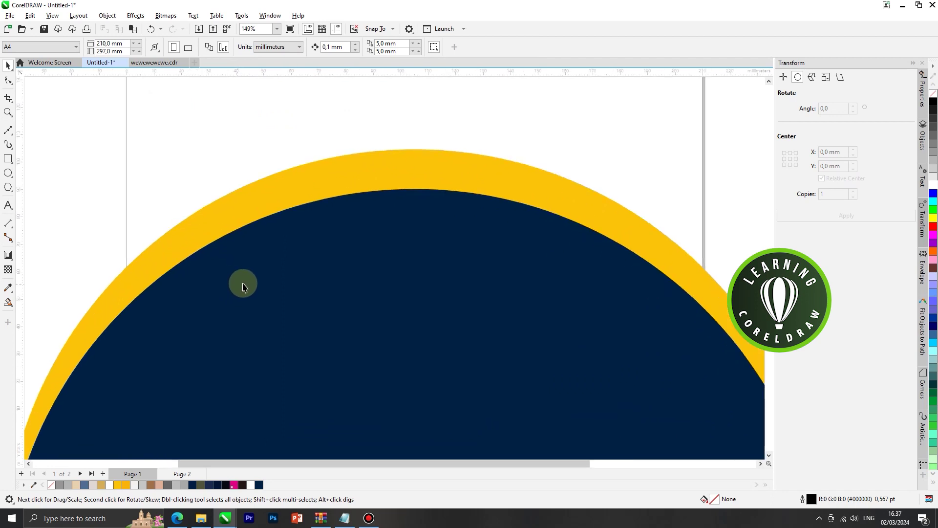
left_click_drag(364, 280, 503, 291)
key("ctrl+z")
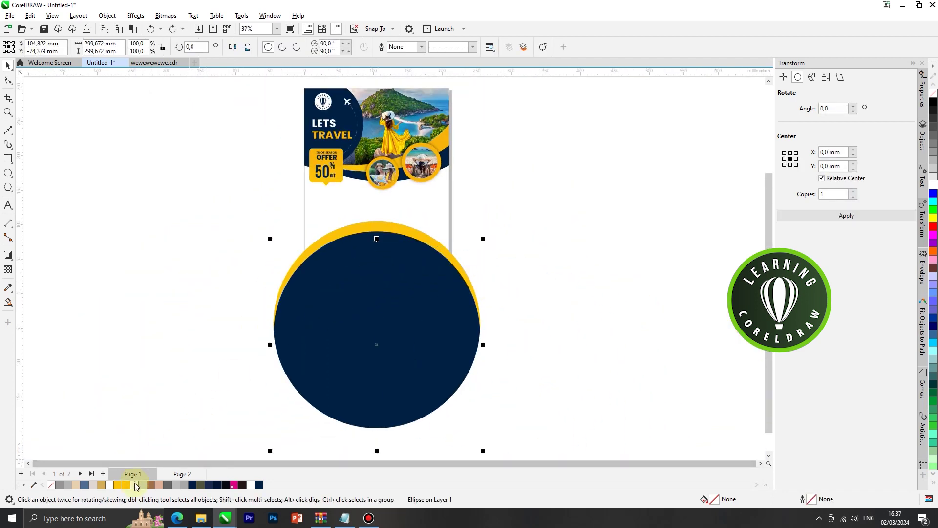
left_click(157, 410)
scroll(395, 254, "up", 1)
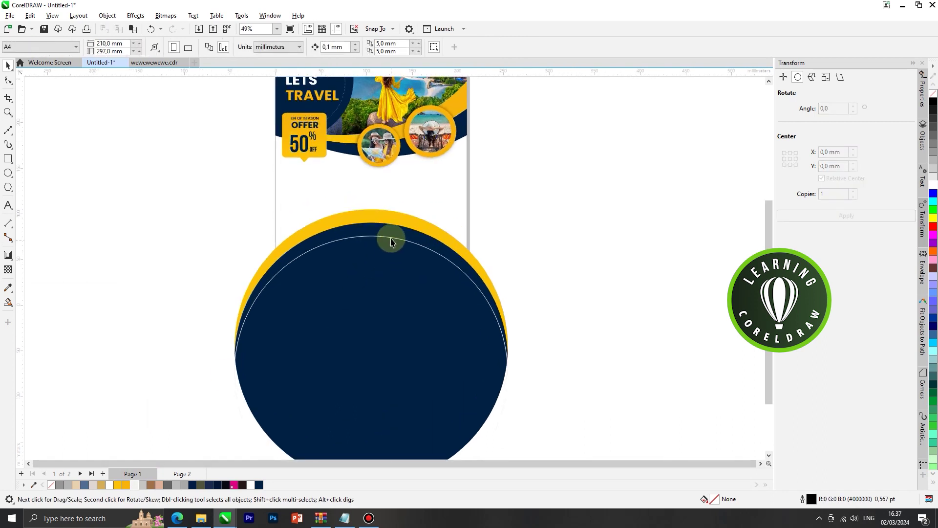
- Apply a dotted line style to the near-white circle outline and set its width to 1.0 pt
left_click(390, 241)
left_click(422, 47)
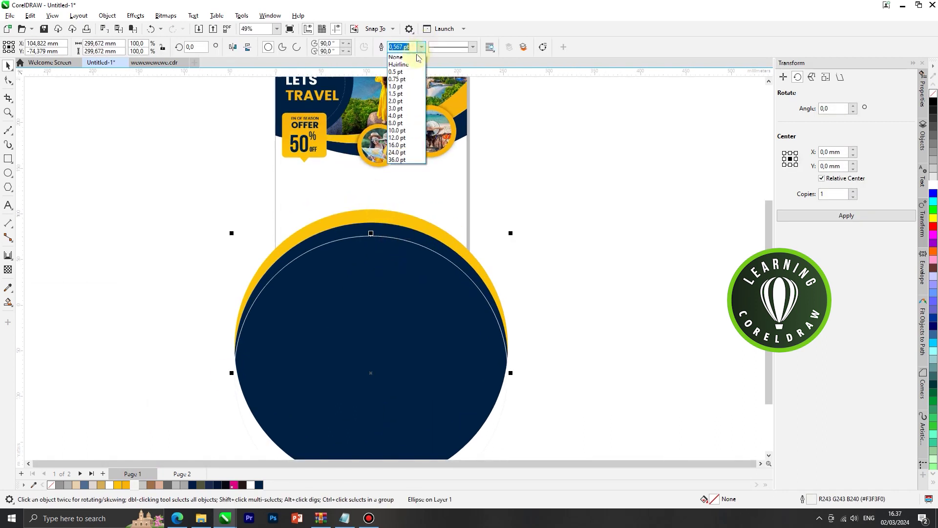
left_click(442, 47)
left_click(443, 46)
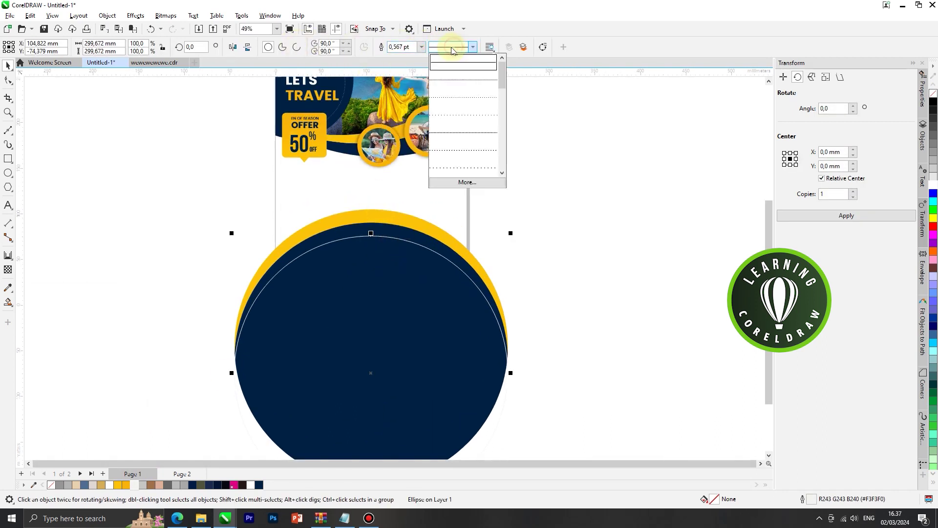
left_click(452, 168)
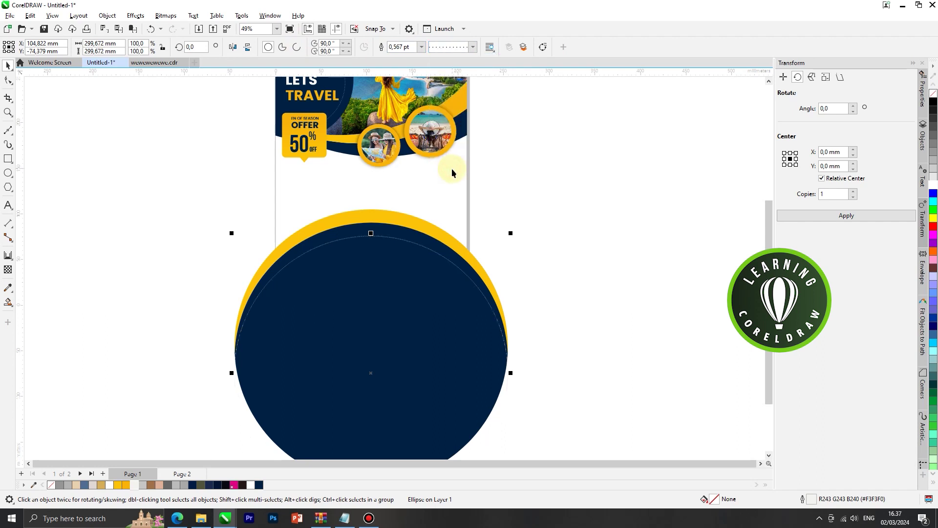
left_click(422, 47)
left_click(409, 117)
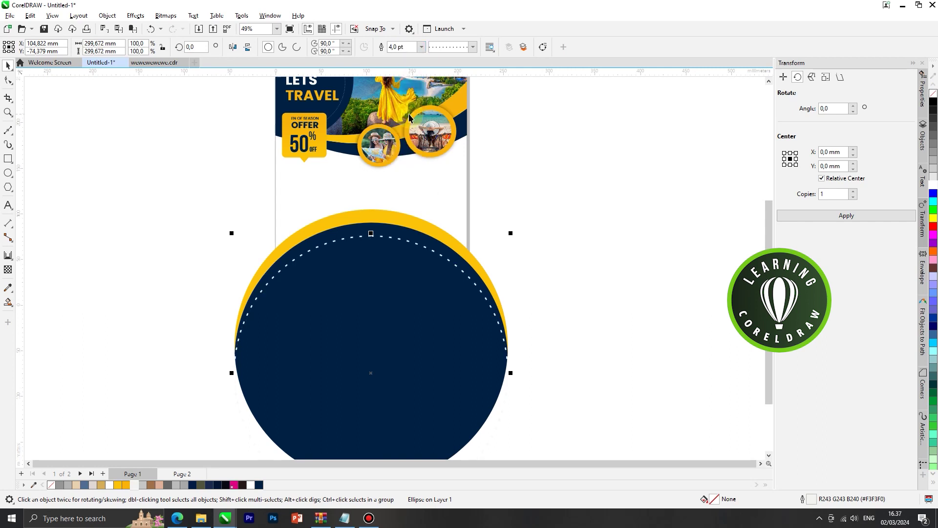
left_click(422, 48)
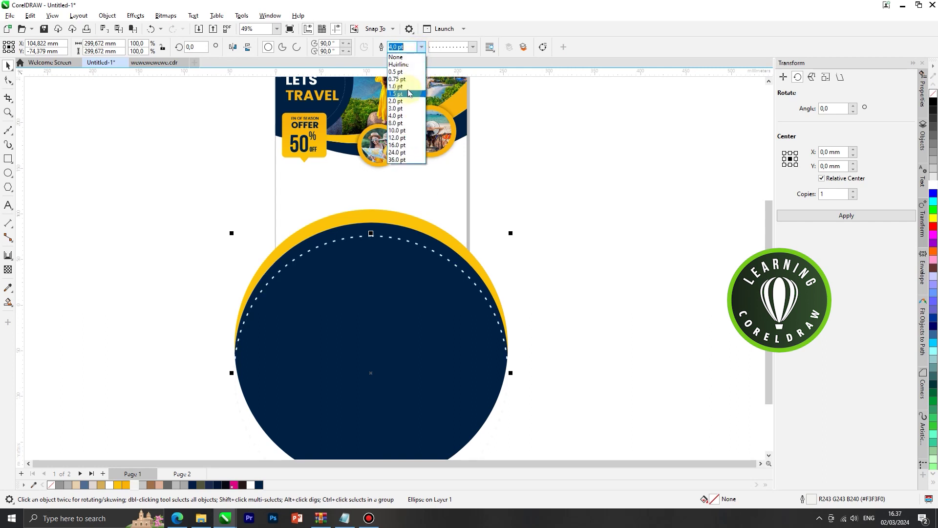
left_click(409, 87)
left_click(548, 192)
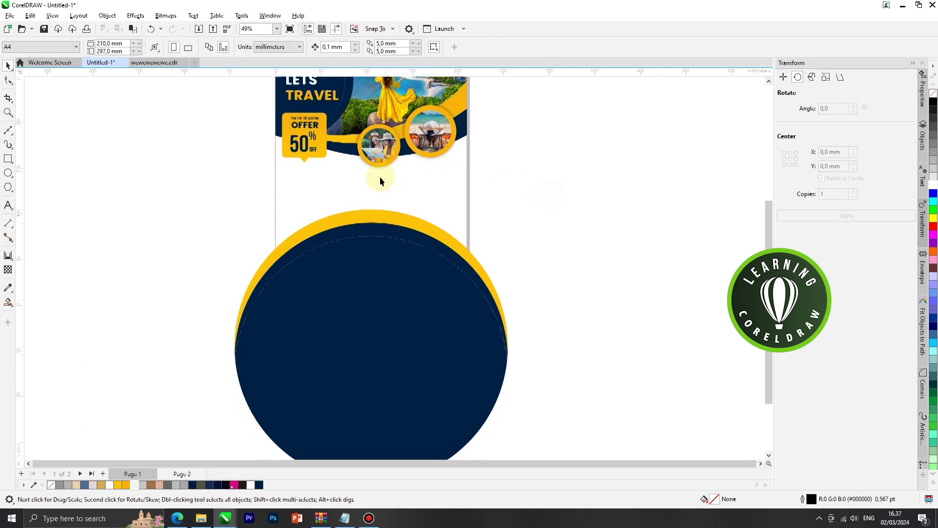
- Intersect the dotted circle with the page-sized frame to create a dotted shape within the page edges
scroll(522, 231, "down", 2)
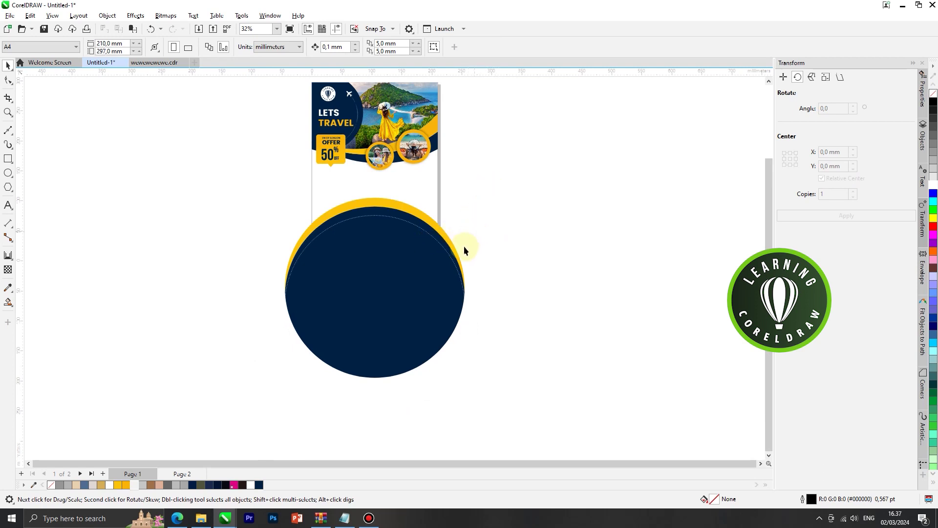
left_click_drag(406, 287, 487, 288)
key("ctrl+z")
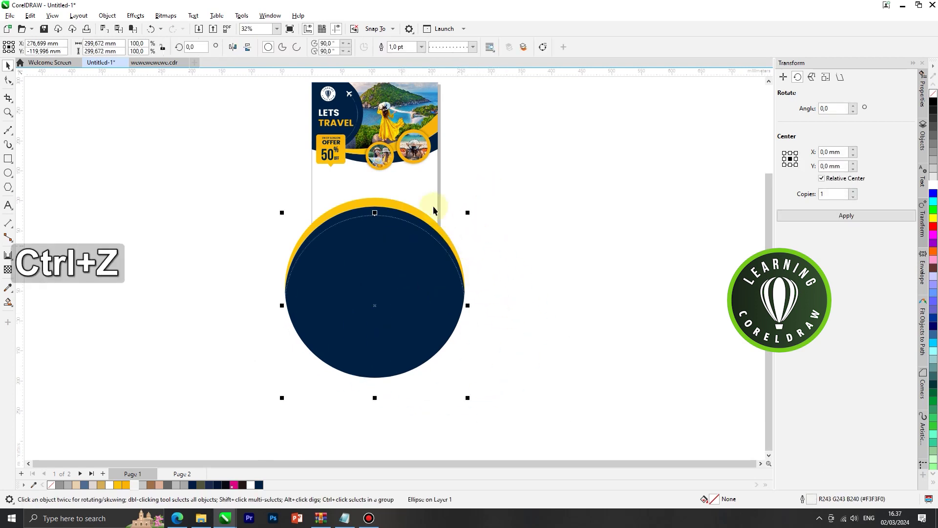
left_click(398, 245, "shift")
left_click(314, 48)
left_click(508, 184)
left_click_drag(444, 300, 137, 317)
left_click_drag(394, 317, 166, 326)
key("ctrl+z")
left_click(517, 272)
left_click(433, 197)
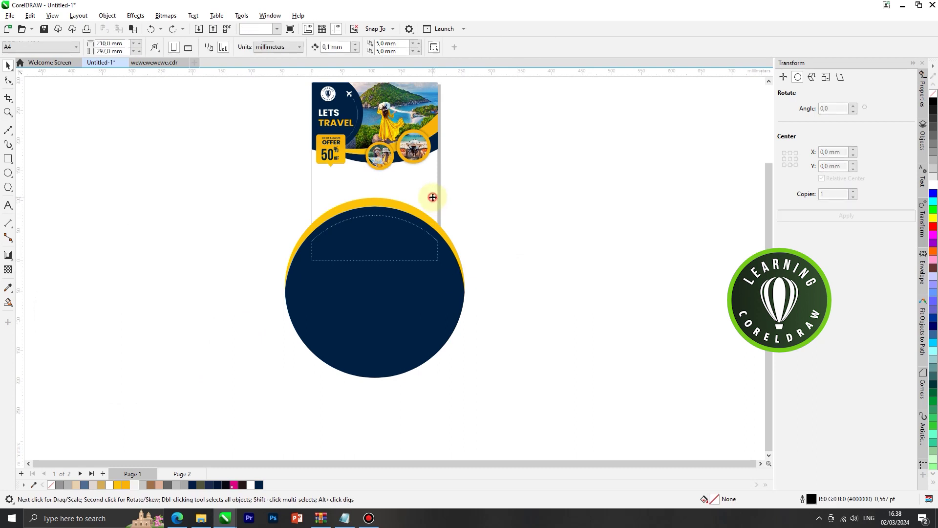
- Move the leftover full navy circle and the oversized yellow crescent off the page, keeping the cropped footer pieces in place
left_click(415, 324, "shift")
left_click(316, 47)
left_click(224, 111)
left_click_drag(355, 294, 134, 301)
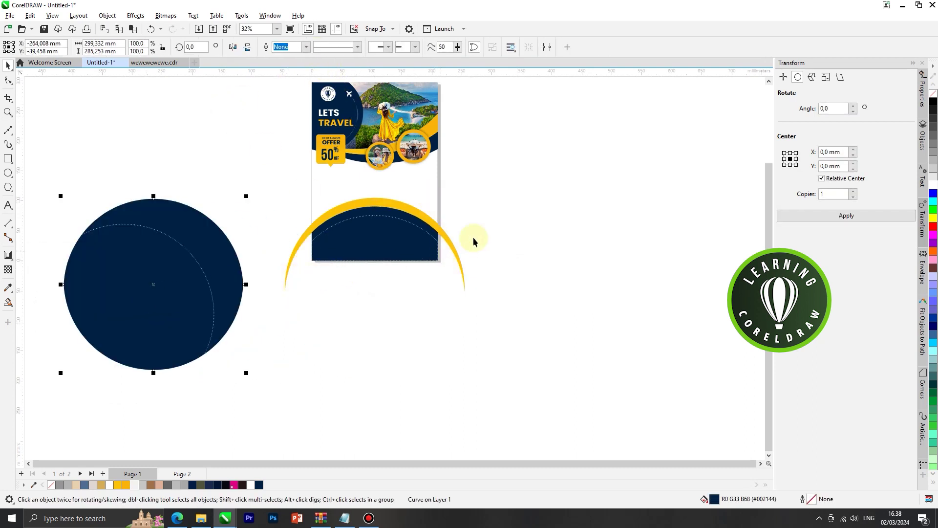
left_click(508, 223)
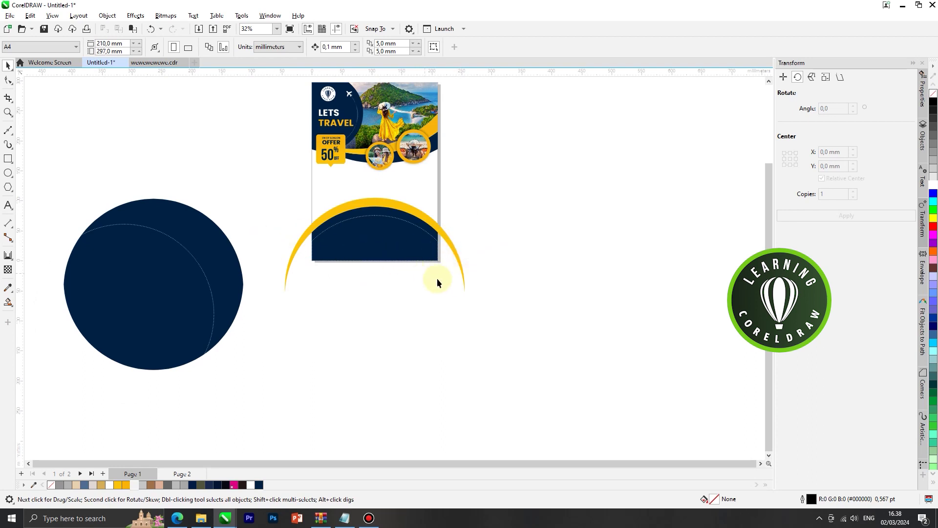
left_click_drag(461, 276, 478, 347)
left_click_drag(465, 308, 240, 340)
- Delete the leftover navy circle, its dotted line and the yellow crescent lying beside the page
scroll(474, 291, "down", 1)
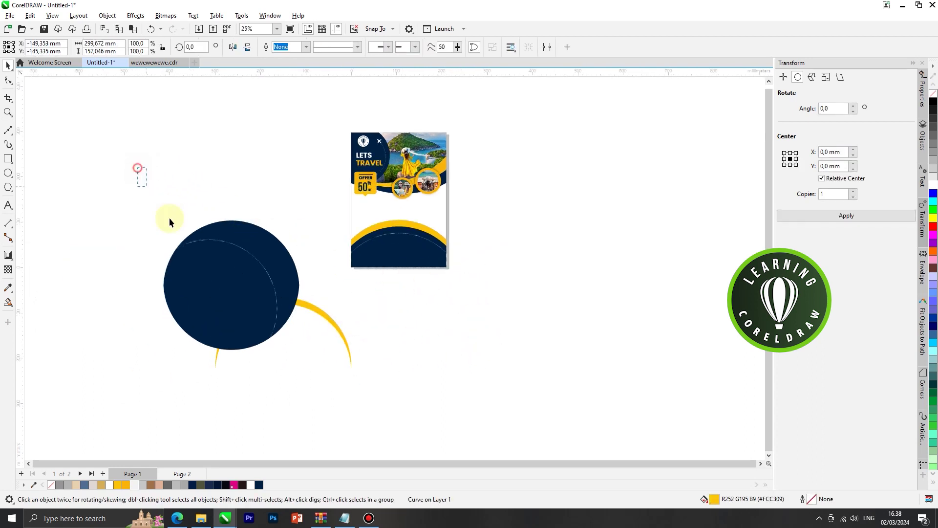
left_click_drag(324, 370, 320, 385)
key("Delete")
left_click(341, 335)
key("Delete")
scroll(452, 203, "up", 3)
scroll(412, 210, "down", 1)
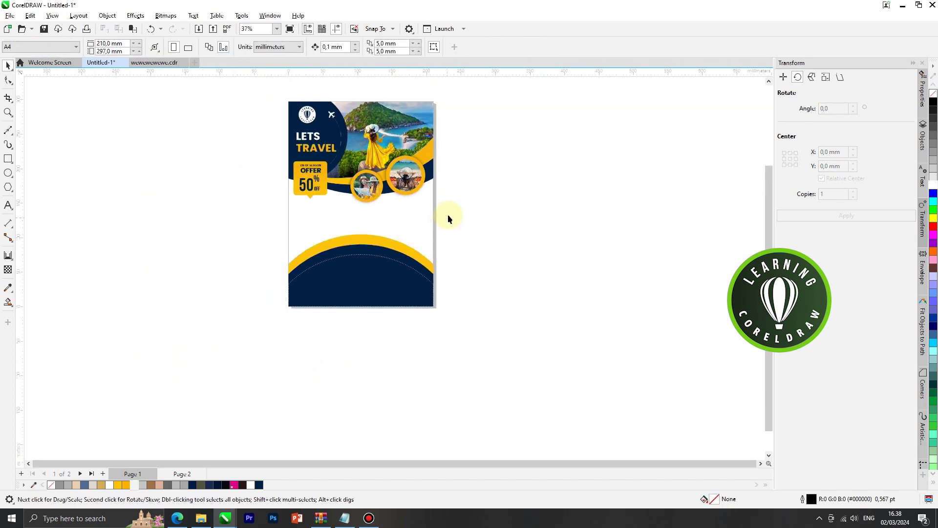
- Draw a rectangle about 156 mm wide and 55 mm high, centred over the top of the curved footer
scroll(448, 214, "up", 2)
left_click(8, 159)
left_click_drag(249, 226, 403, 289)
scroll(323, 225, "up", 1)
left_click_drag(327, 223, 326, 230)
left_click(8, 66)
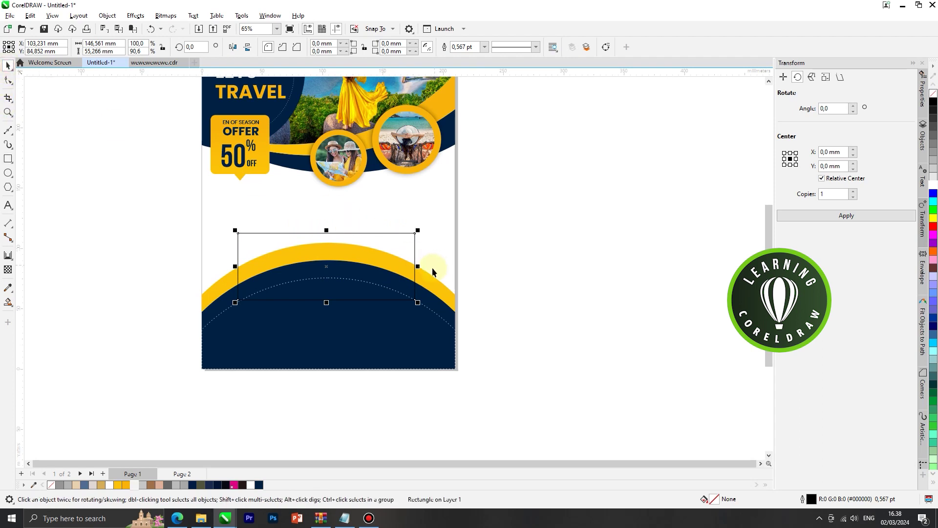
left_click_drag(418, 266, 424, 267)
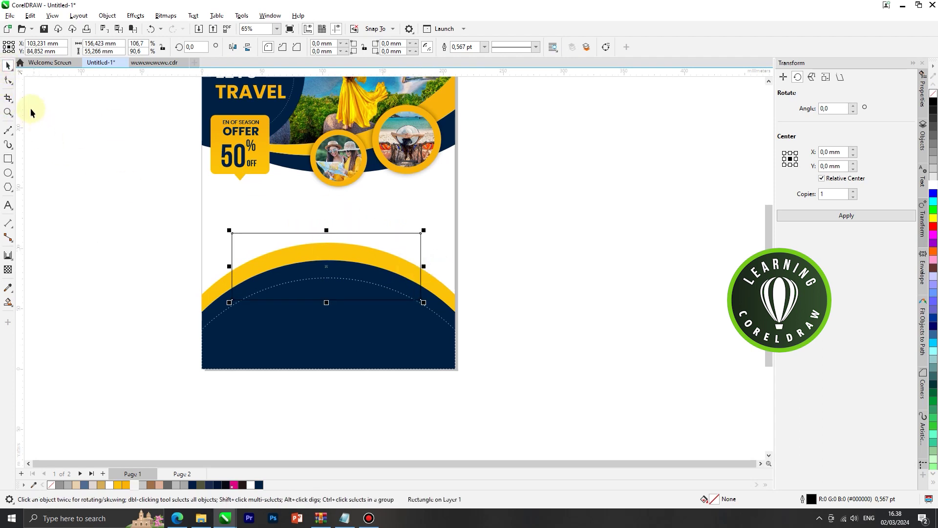
- Round all four corners of the new rectangle to a radius of about 3.4 mm
left_click(9, 82)
scroll(260, 240, "up", 1)
left_click_drag(220, 232, 225, 237)
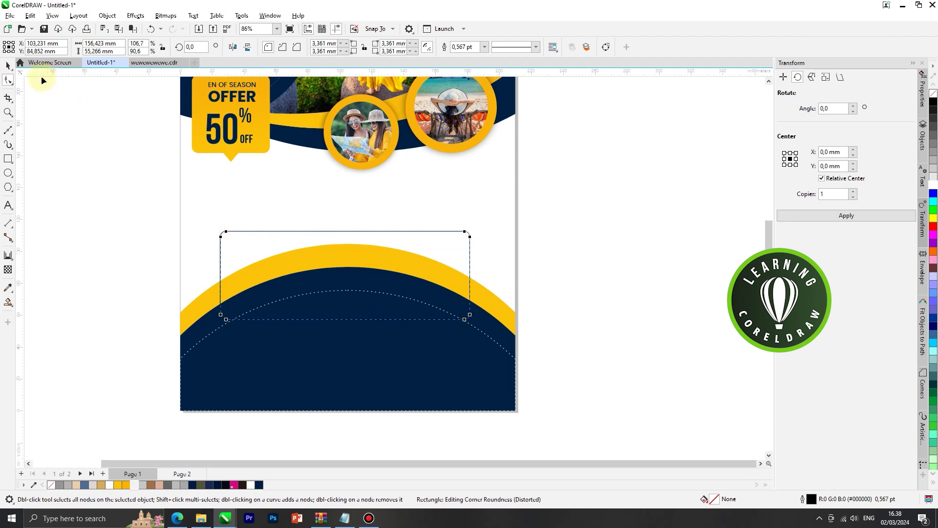
left_click(9, 68)
- Reduce the rounded rectangle's height to about 48 mm and adjust its position over the footer curve
scroll(497, 280, "down", 2)
left_click(497, 280)
left_click(389, 258)
scroll(388, 258, "up", 1)
left_click_drag(375, 323, 375, 317)
left_click_drag(399, 255, 397, 252)
scroll(377, 270, "down", 1)
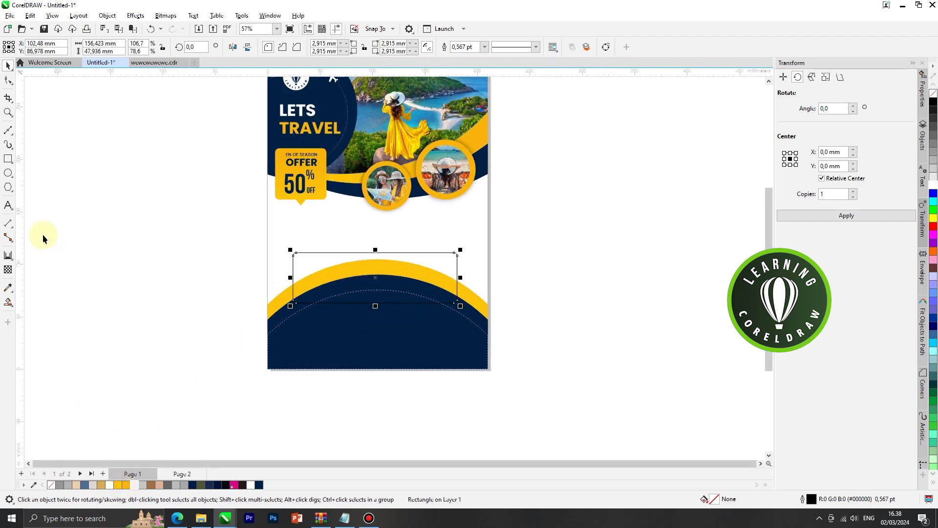
- Give the rounded rectangle a vertical fountain fill from orange-yellow (#F8B30A) at its bottom to brighter yellow at its top
left_click(127, 486)
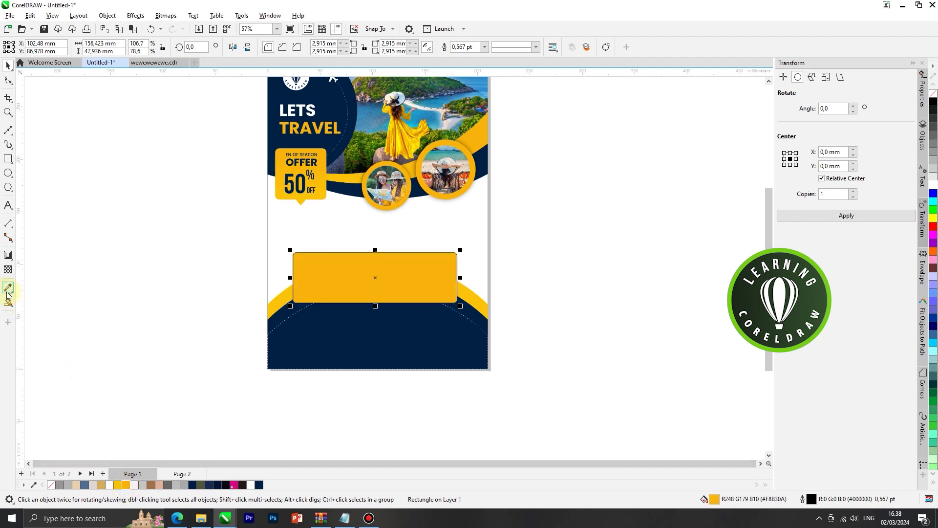
left_click(13, 307)
left_click(42, 309)
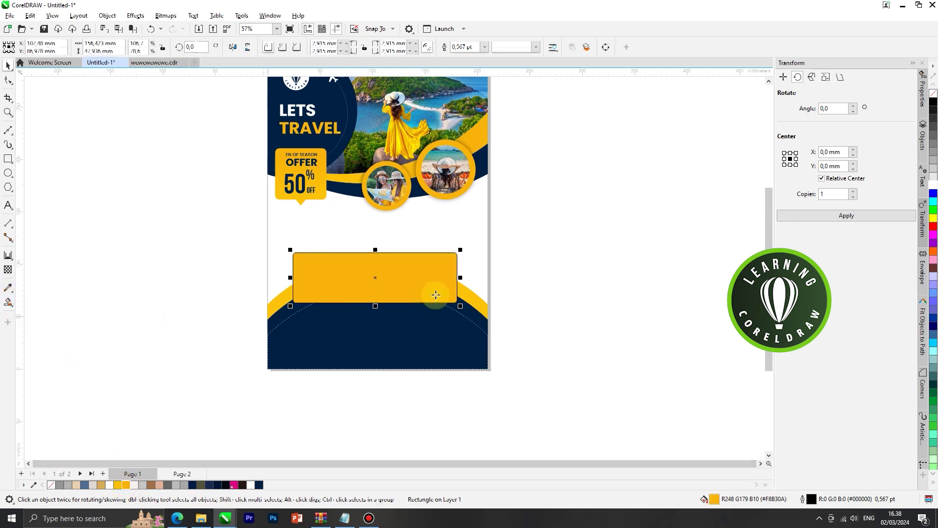
scroll(434, 293, "up", 1)
left_click(9, 302)
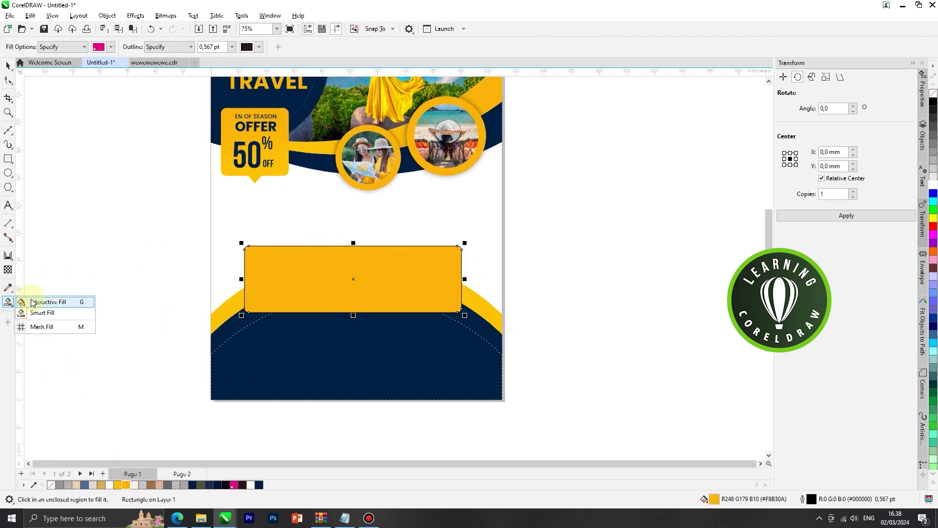
left_click(42, 299)
left_click_drag(356, 252, 355, 300)
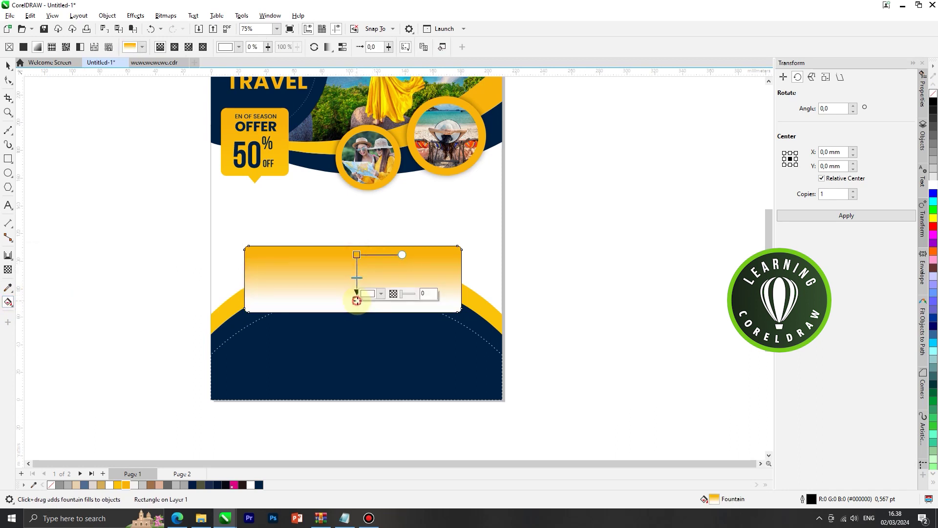
left_click(126, 484)
scroll(355, 255, "up", 1)
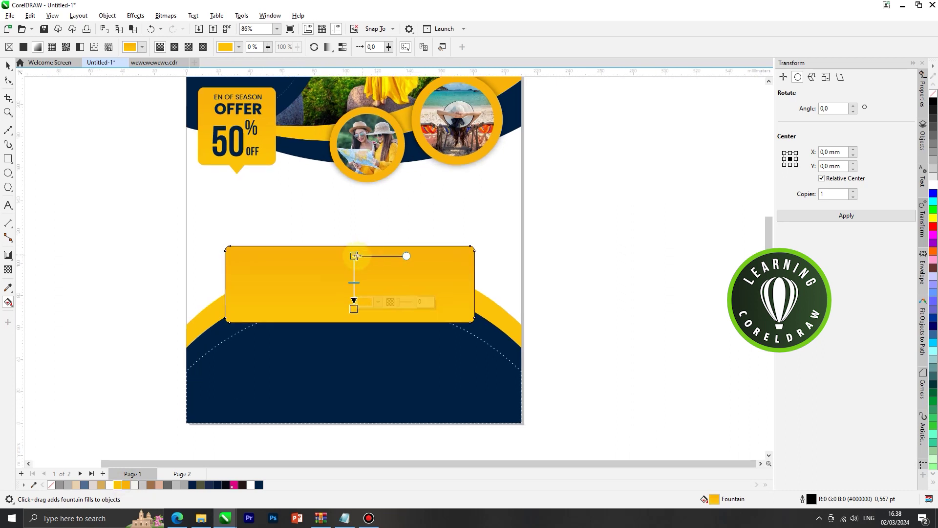
mouse_move(356, 257)
left_mouse_down()
mouse_move(353, 323)
mouse_move(354, 257)
left_mouse_up()
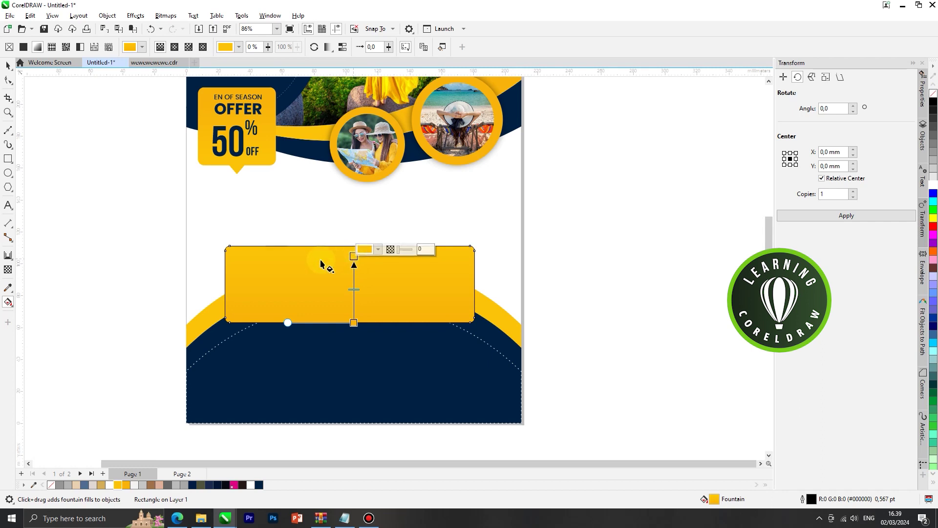
- Remove the outline from the gradient-filled rectangle
left_click(7, 65)
right_click(934, 93)
scroll(455, 292, "down", 2)
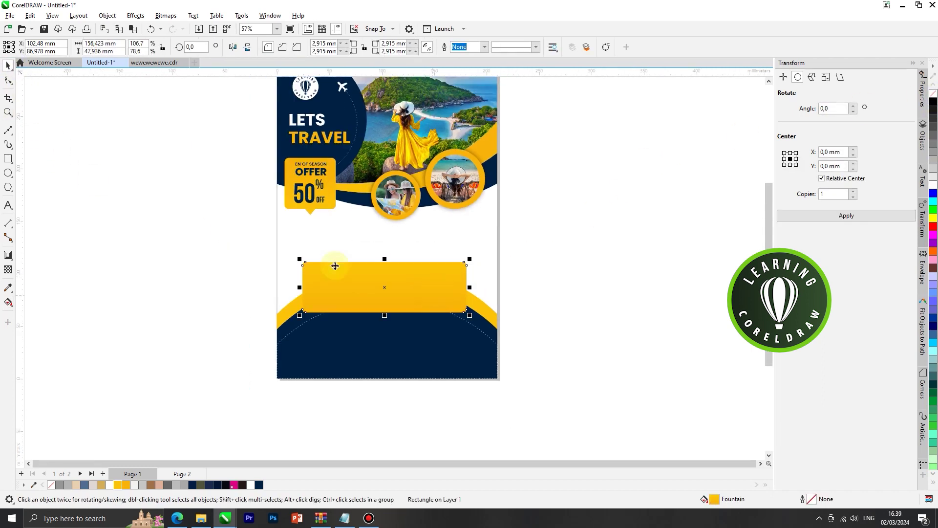
- Add a drop shadow to the yellow rectangle, cast from its left edge to its right edge
left_click(7, 256)
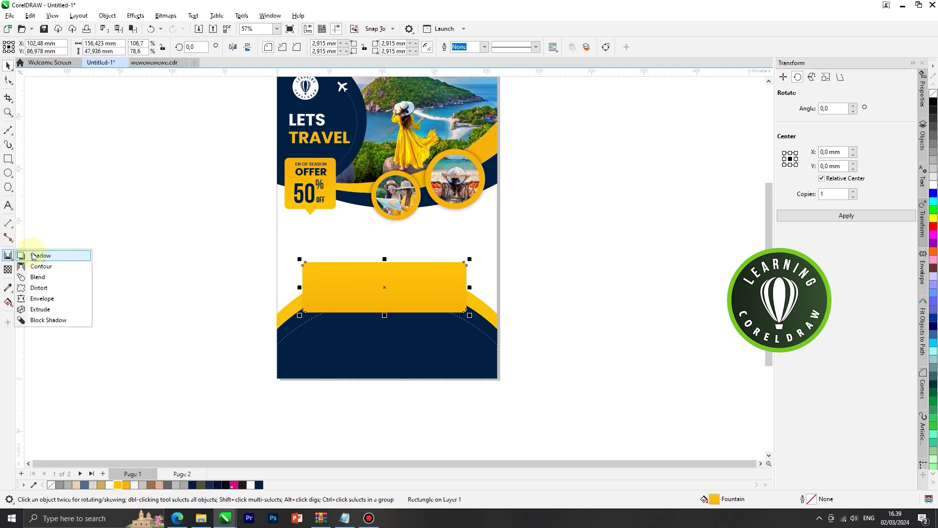
left_click(34, 256)
left_click_drag(302, 291, 467, 291)
left_click(9, 66)
left_click(119, 142)
scroll(379, 287, "down", 2)
left_click(520, 292)
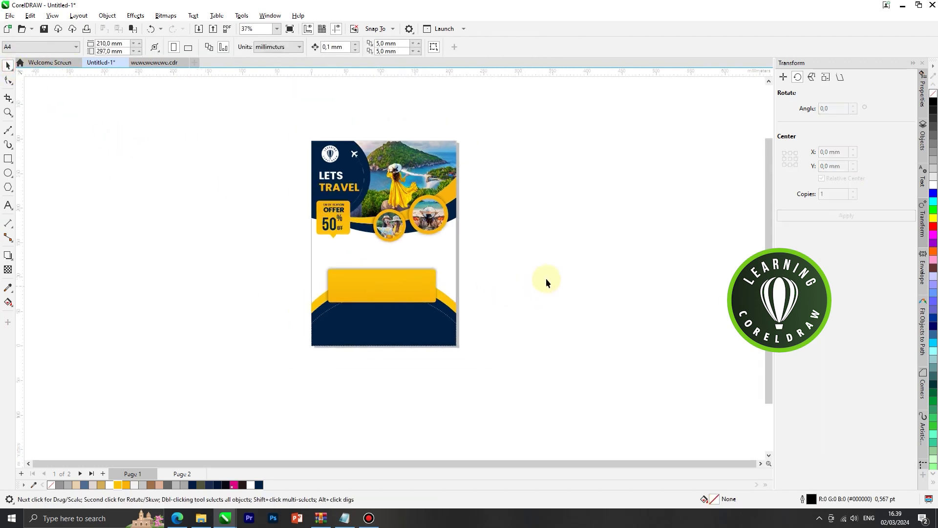
- Paste the "BIG OFFER" and "BOOK NOW!" texts and place them between the 50% offer callout and the yellow rectangle
scroll(450, 203, "up", 2)
type("BIG OFFER BOOK NOW!")
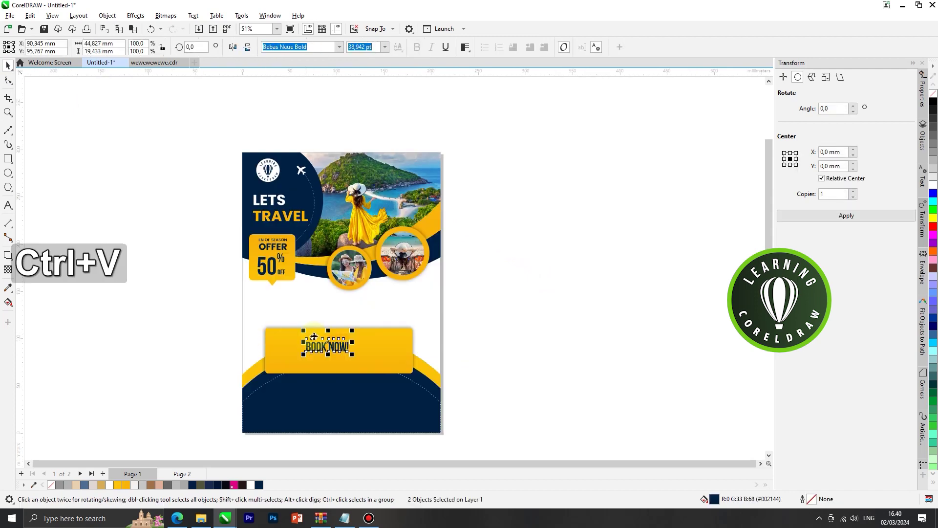
scroll(323, 342, "up", 1)
left_click_drag(327, 338, 330, 282)
scroll(308, 298, "up", 1)
scroll(307, 282, "up", 1)
- Change the "BIG OFFER" text to a font whose name starts with "Popp"
left_click(201, 270)
left_click(250, 288)
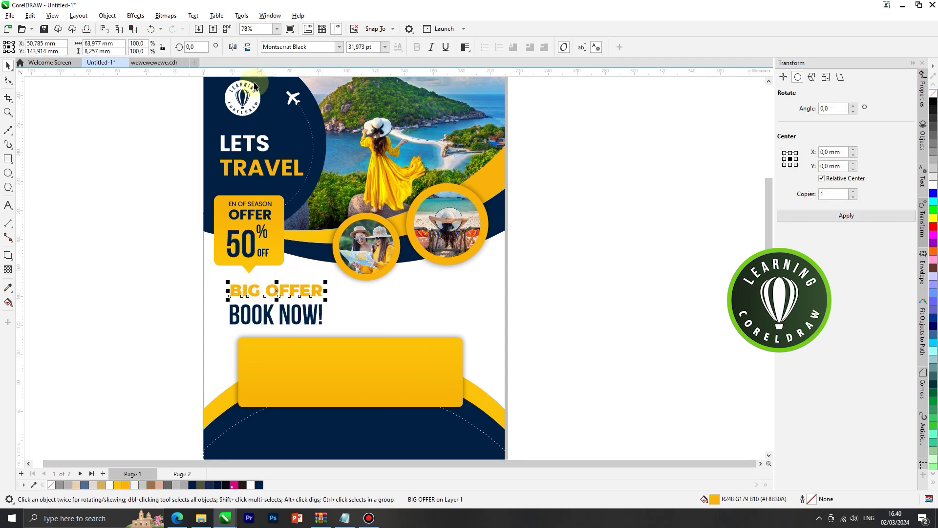
left_click(311, 47)
type("Poppins")
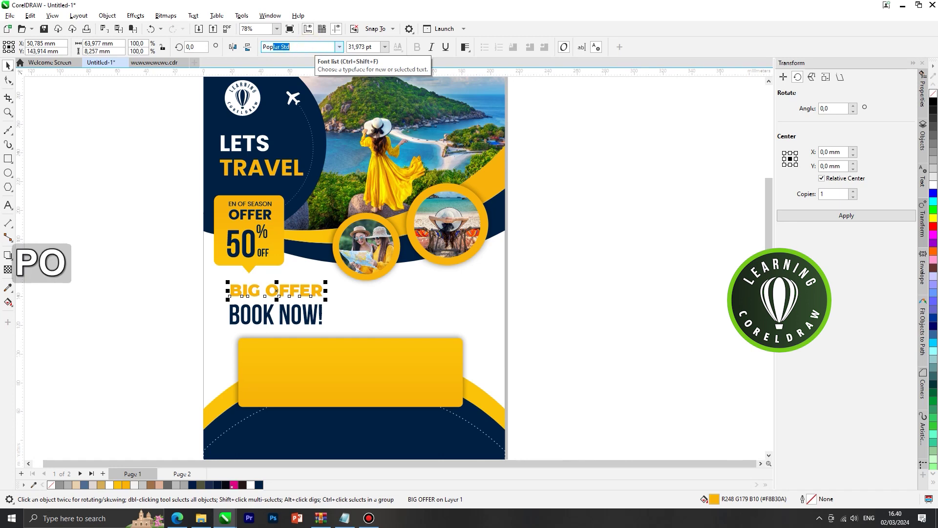
- Set the "BIG OFFER" text to the Poppins font in bold
left_click(340, 47)
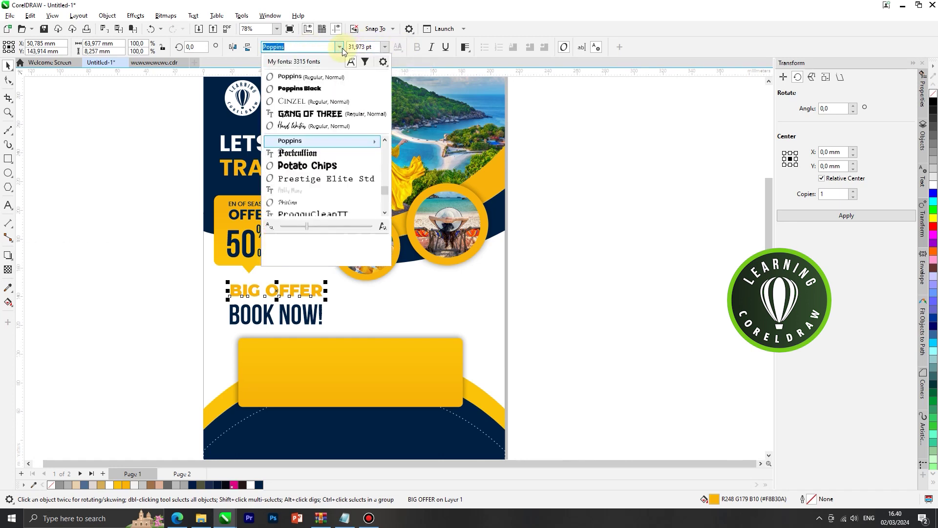
left_click(310, 145)
left_click(417, 47)
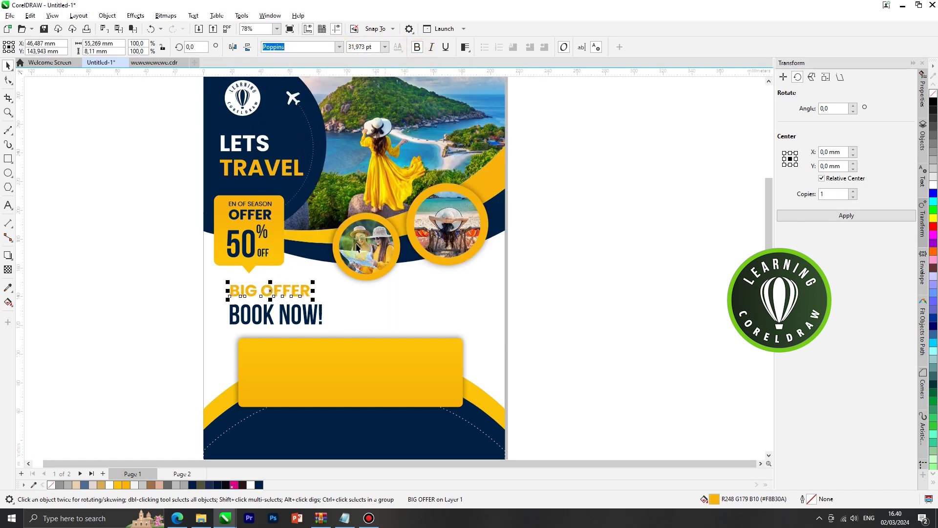
- Move the "BOOK NOW!" text slightly closer beneath "BIG OFFER" and align their starting edges
scroll(322, 313, "up", 2)
left_click(327, 310)
left_click_drag(328, 302, 284, 307)
scroll(281, 312, "up", 1)
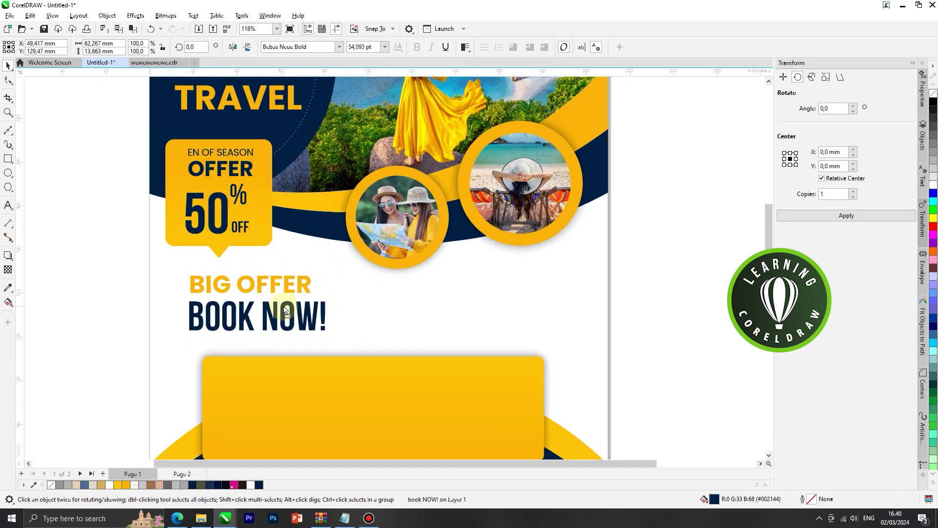
scroll(311, 293, "down", 4)
left_click(158, 280)
scroll(246, 279, "down", 3)
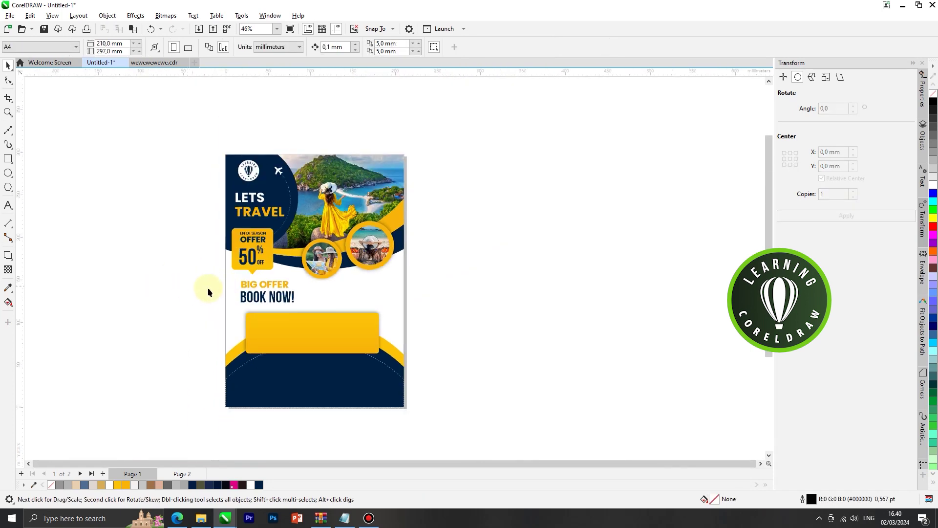
scroll(197, 290, "down", 1)
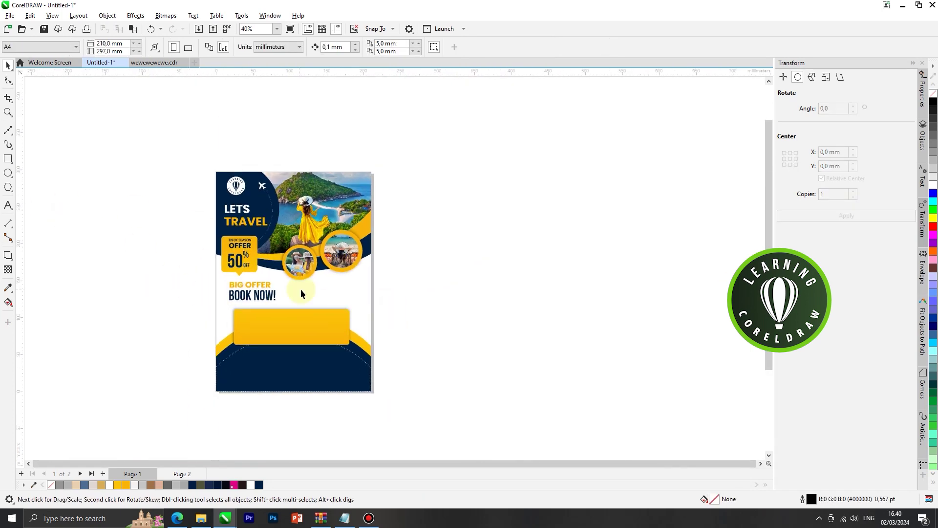
- Scale the "BOOK NOW!" text down to roughly the width of "BIG OFFER" and place it close beneath it
scroll(260, 295, "up", 1)
left_click(272, 296)
scroll(272, 297, "up", 3)
left_click_drag(287, 288, 243, 296)
scroll(239, 300, "up", 1)
scroll(310, 285, "down", 2)
left_click(197, 291)
scroll(243, 296, "up", 1)
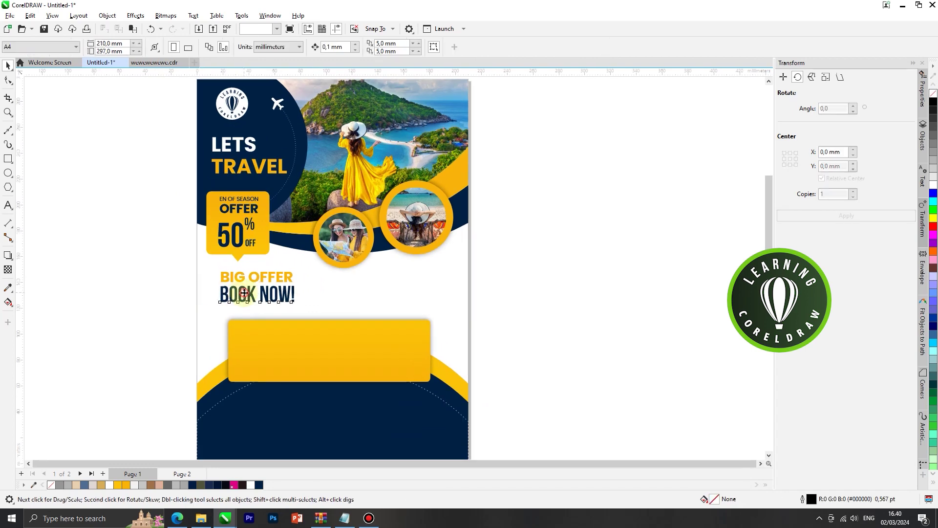
left_click(245, 296)
left_click(151, 241)
scroll(422, 315, "down", 4)
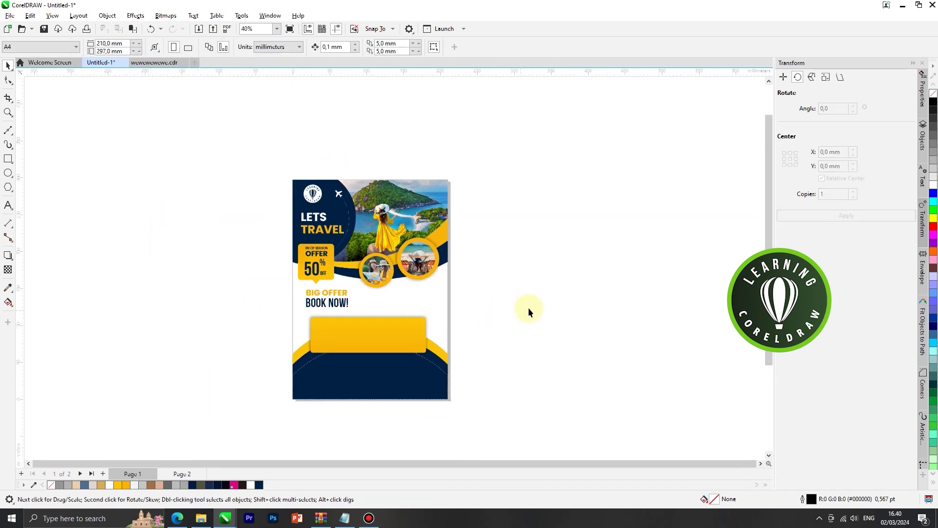
- Add the text "PLACE YOUR TITLE" beside the "BIG OFFER" heading, above the yellow rectangle
scroll(295, 322, "up", 2)
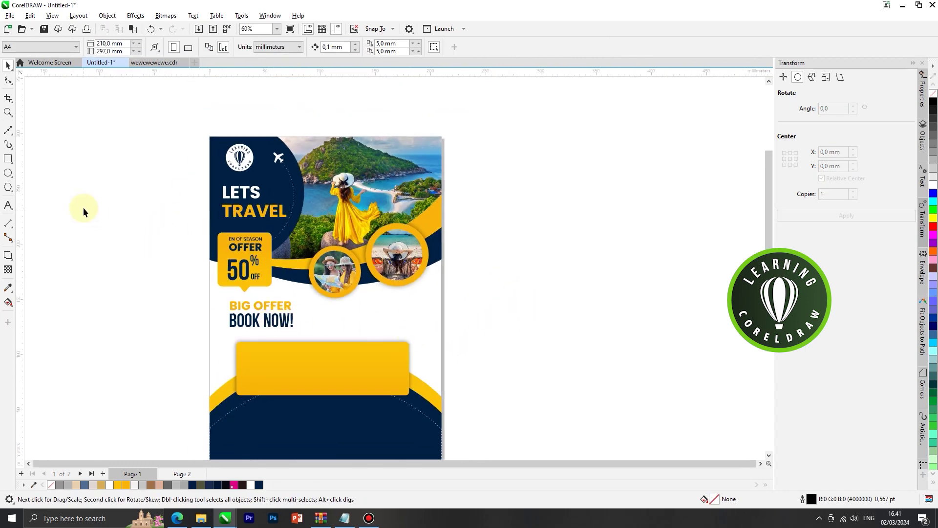
left_click(8, 205)
left_click(330, 318)
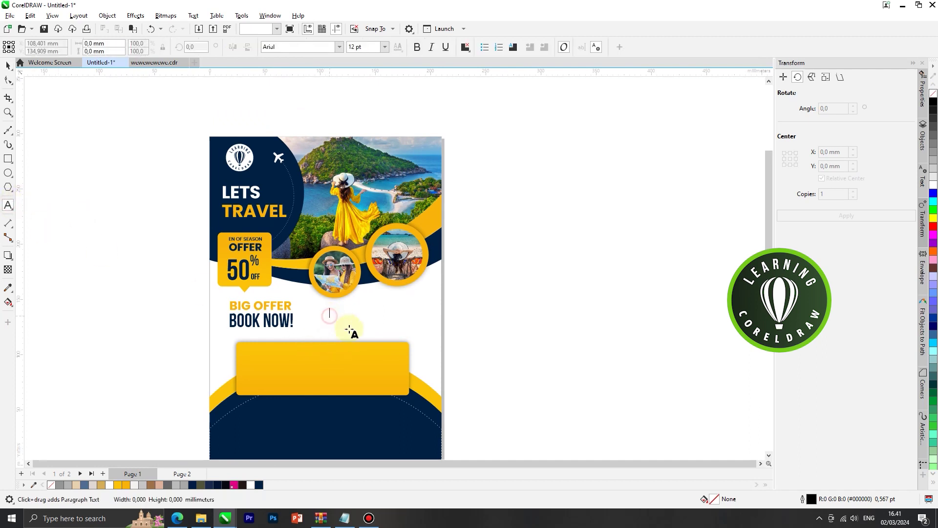
type("P")
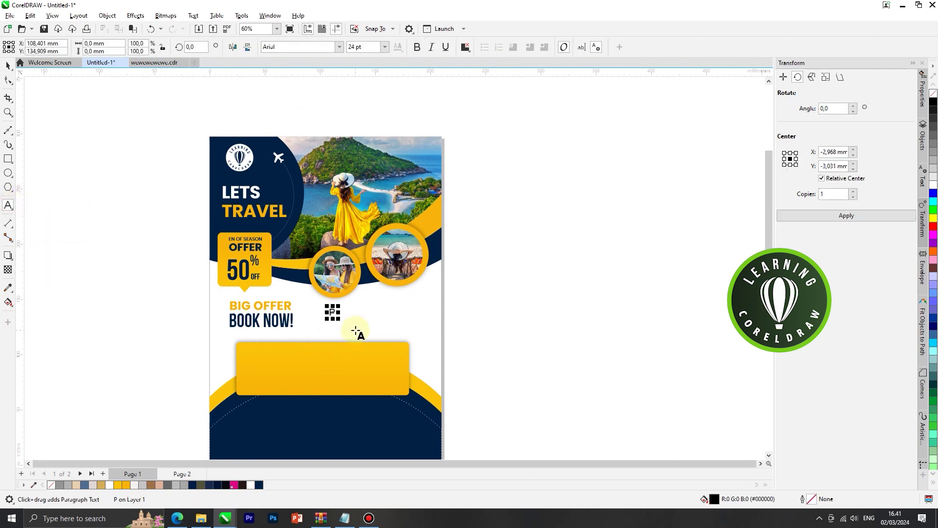
type("LACE Y")
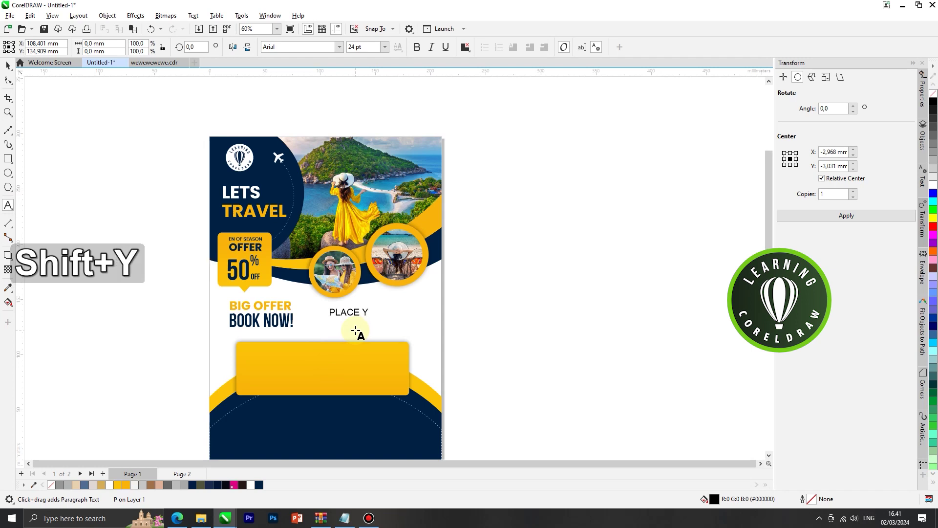
type("OUR TITL")
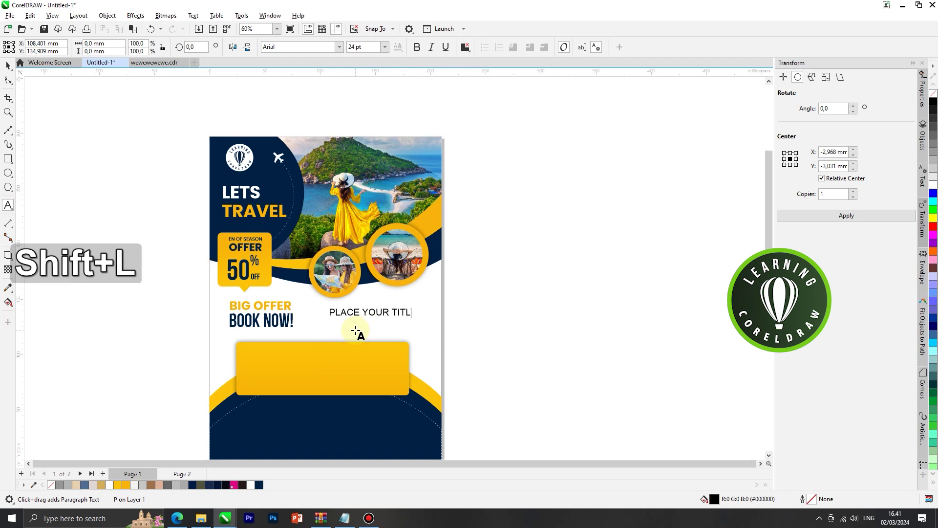
- Set the "PLACE YOUR TITLE" text to the Poppins font in bold
key("ctrl+a")
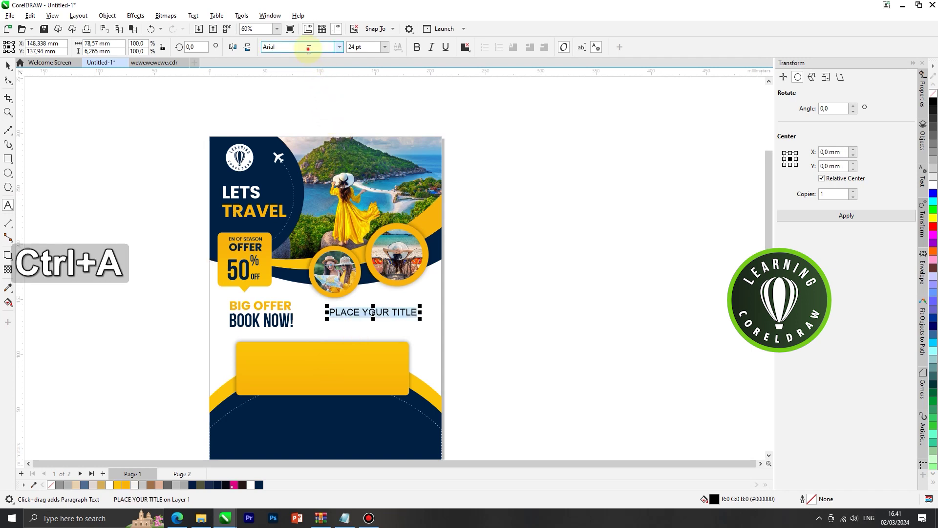
left_click(308, 49)
type("popp")
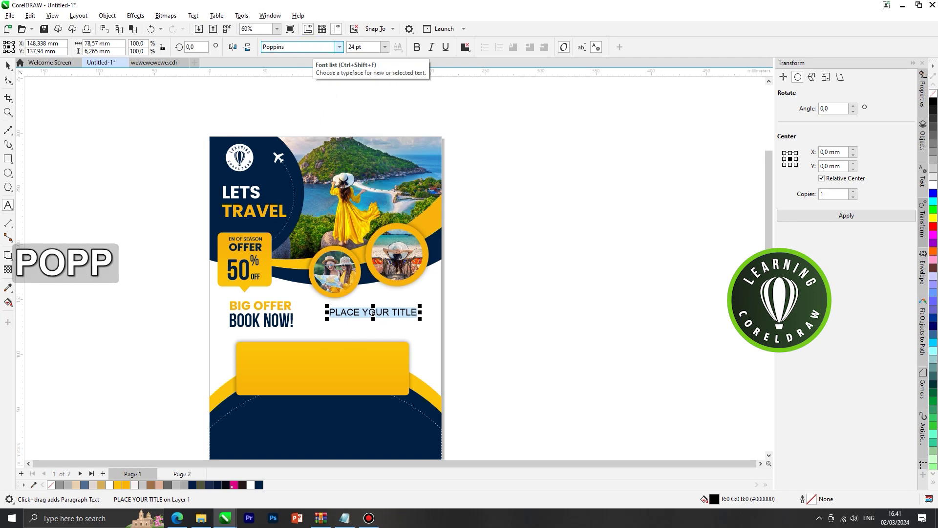
key("Return")
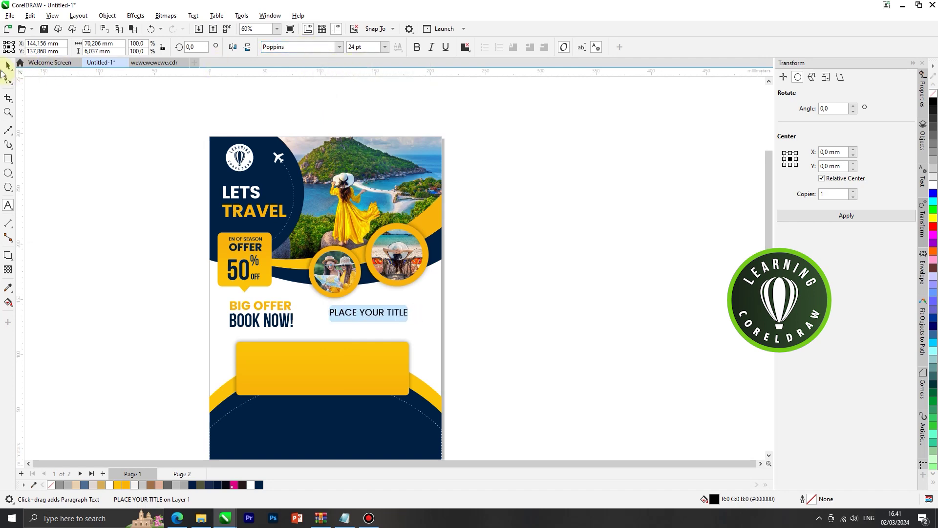
left_click(7, 67)
left_click(417, 47)
- Fill the "PLACE YOUR TITLE" text with dark navy (R0 G33 B68) and position it below the circular photos
scroll(391, 285, "up", 2)
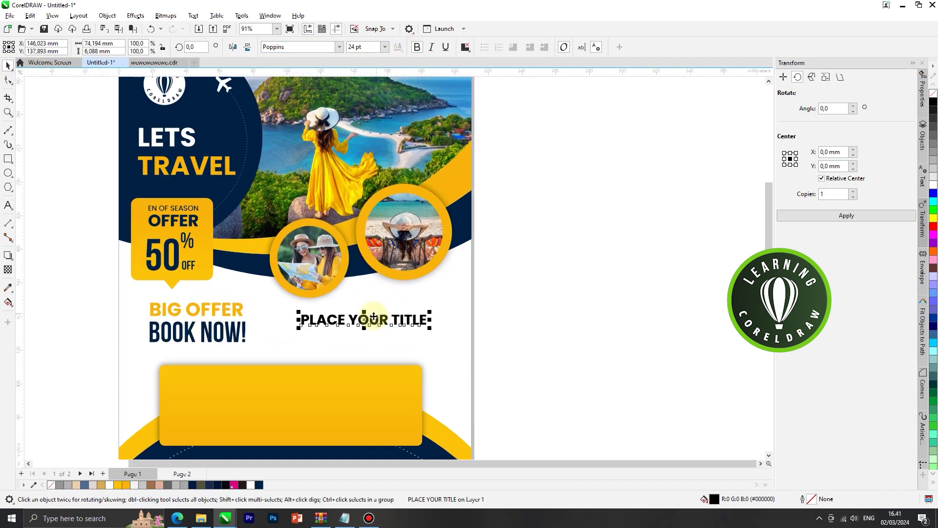
left_click_drag(362, 324, 353, 321)
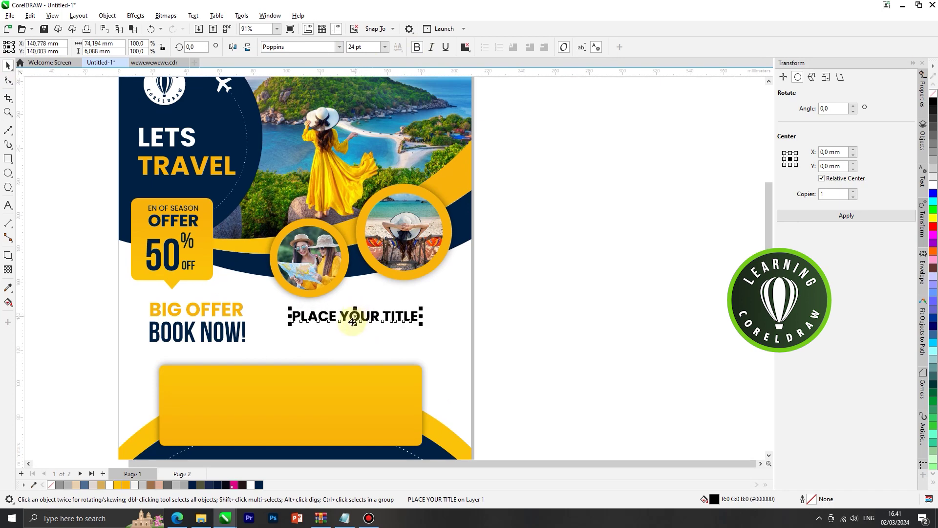
left_click(259, 484)
scroll(357, 322, "up", 1)
mouse_move(352, 318)
left_mouse_down()
mouse_move(368, 313)
mouse_move(366, 322)
left_mouse_up()
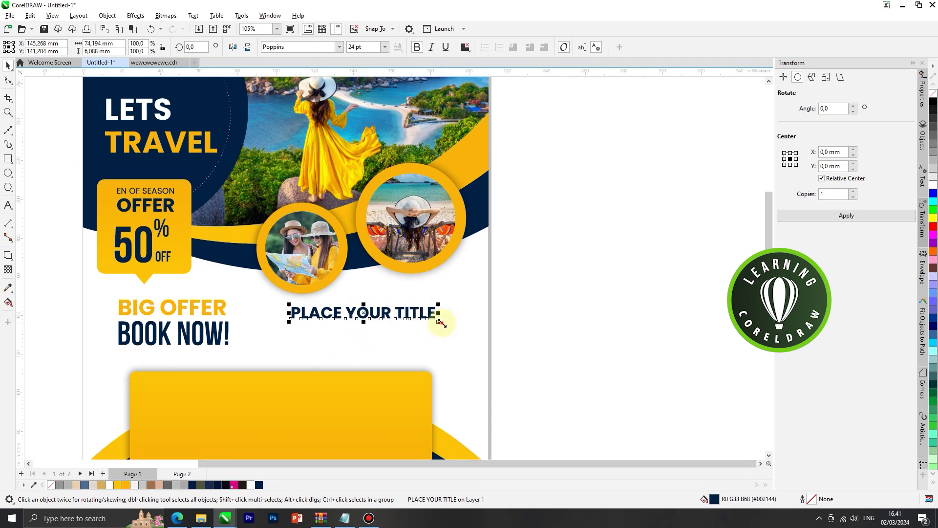
- Scale the "PLACE YOUR TITLE" text down to about 49 mm wide (about 16 pt) and adjust its position
left_click_drag(441, 323, 391, 319)
scroll(374, 310, "up", 1)
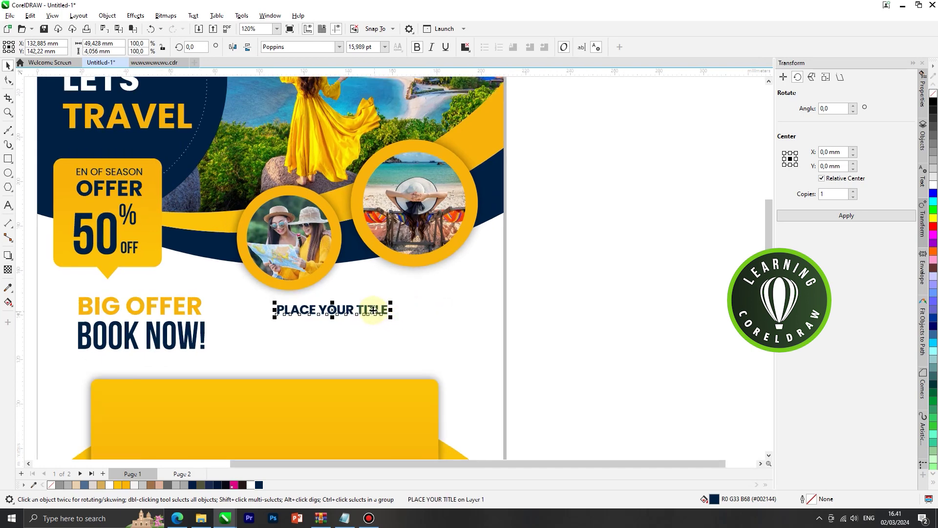
left_click_drag(371, 308, 375, 309)
- Paste the copied lorem ipsum text, fill it with dark navy (R0 G33 B68), and place it directly beneath "PLACE YOUR TITLE"
left_click(8, 206)
left_click(274, 338)
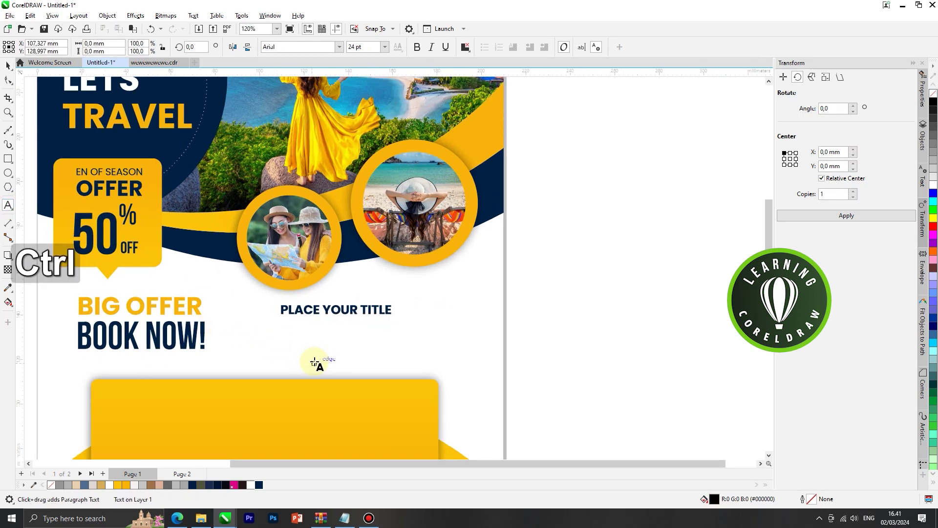
key("ctrl+v")
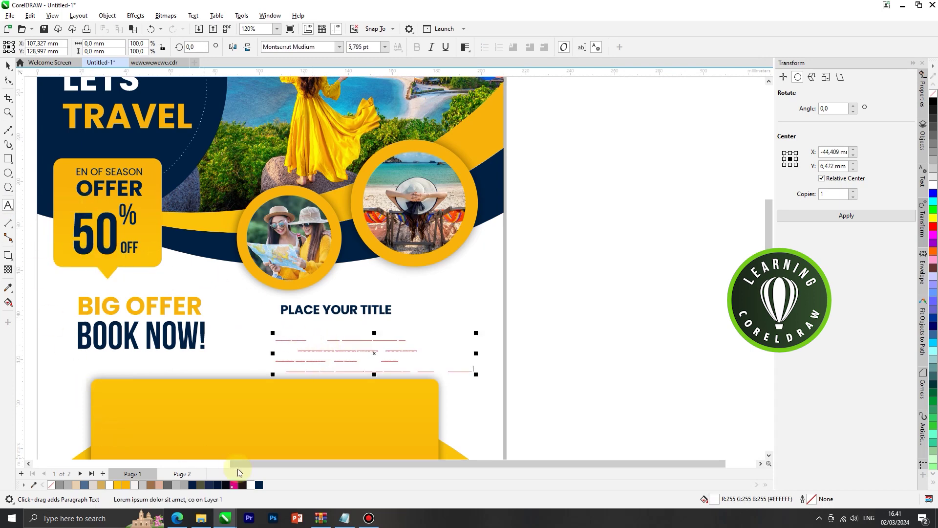
left_click(250, 485)
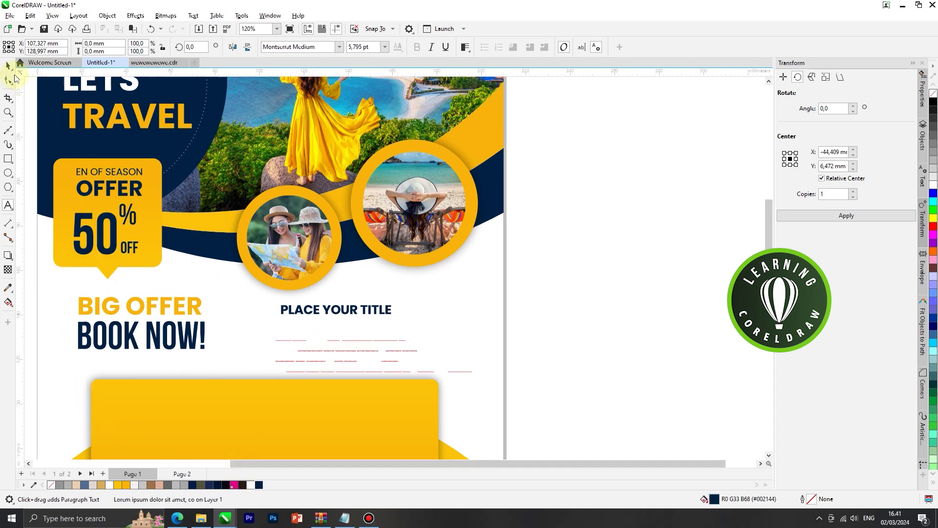
left_click(8, 65)
key("ctrl+space")
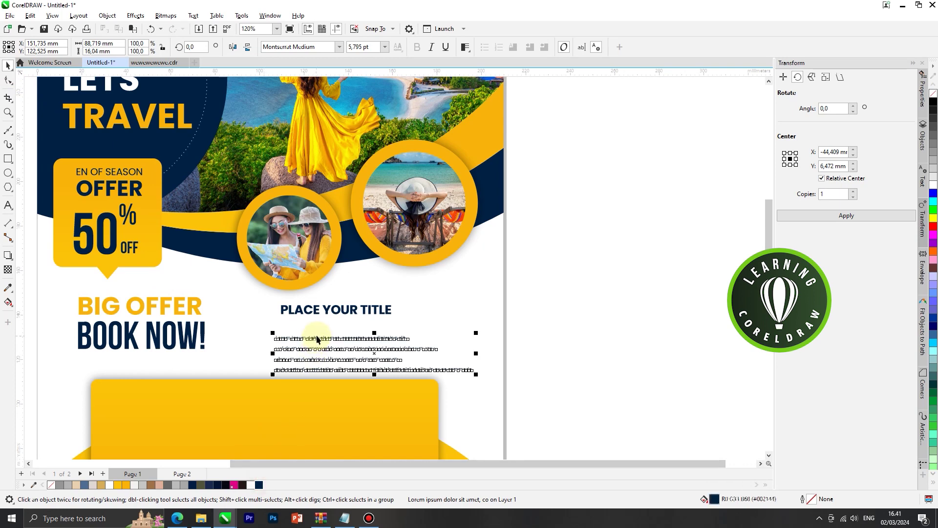
left_click_drag(317, 338, 322, 327)
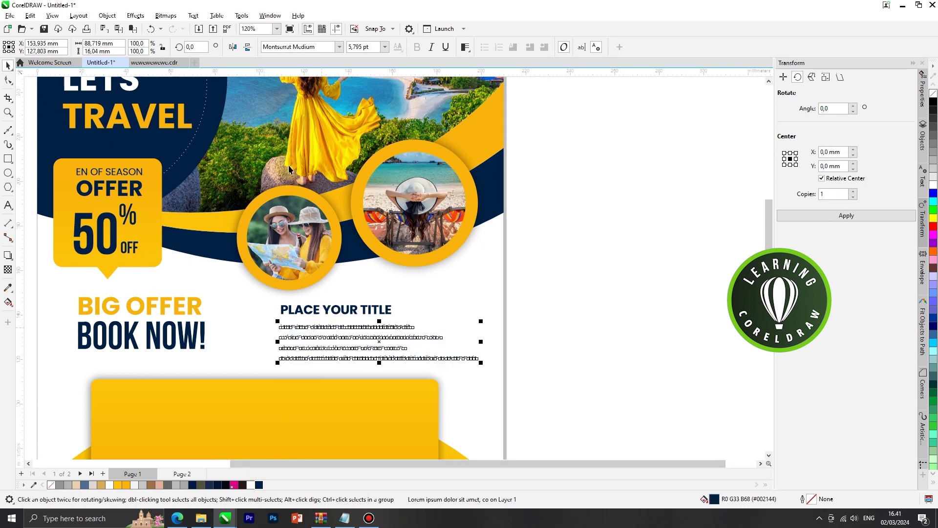
- Change the lorem ipsum text to the Poppins font and tighten its line spacing with the Shape tool
type("popp")
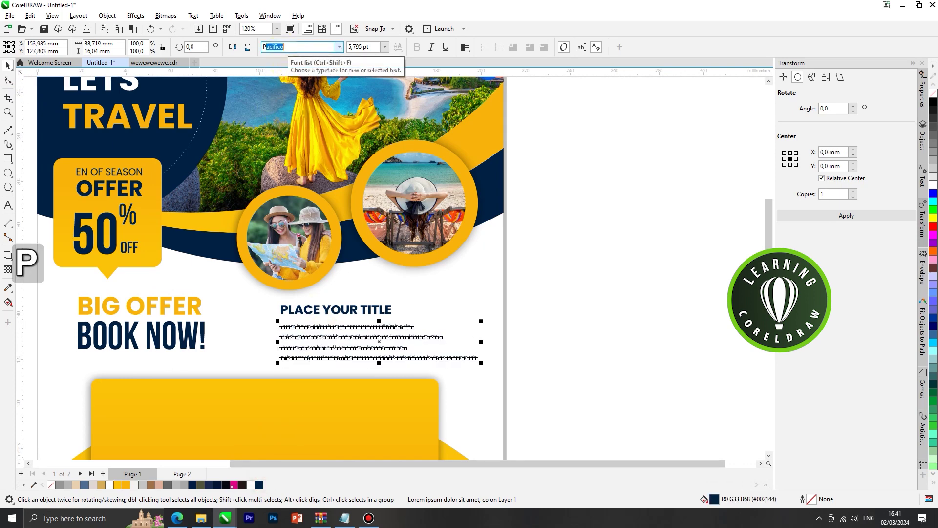
key("Return")
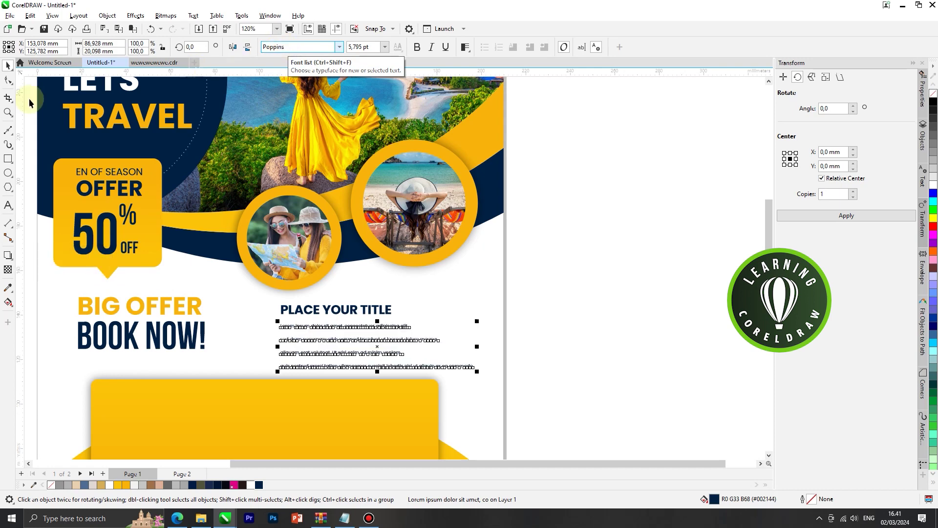
left_click(8, 80)
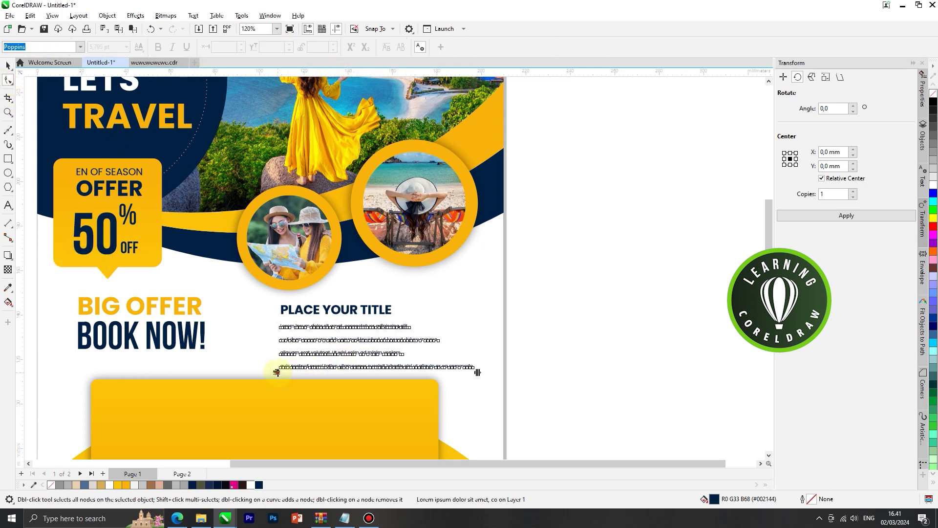
left_click_drag(276, 373, 276, 360)
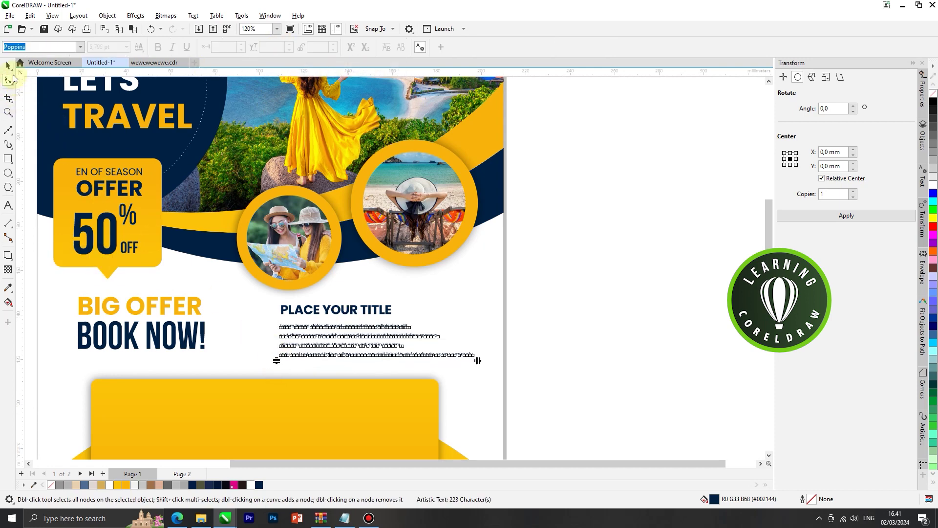
left_click(7, 65)
- Set the lorem ipsum text size to 9 pt
left_click(386, 47)
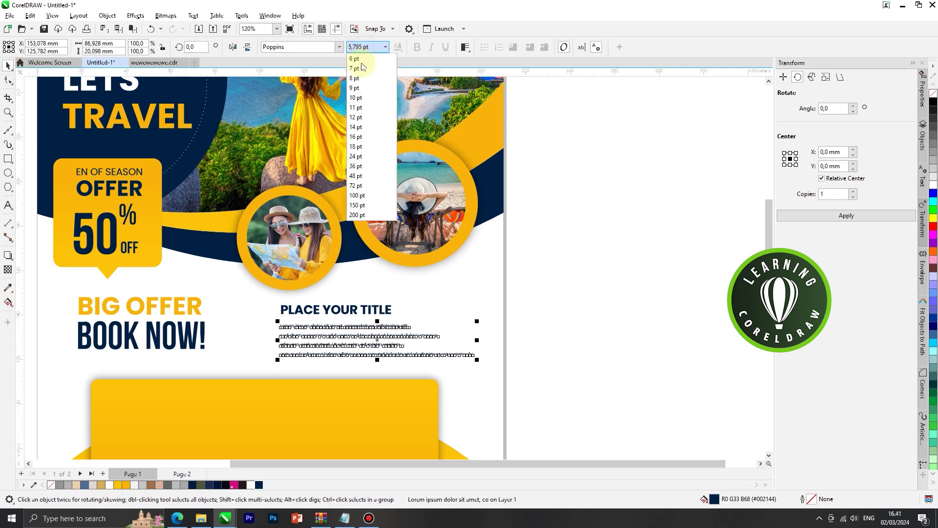
left_click(362, 91)
scroll(385, 327, "up", 1)
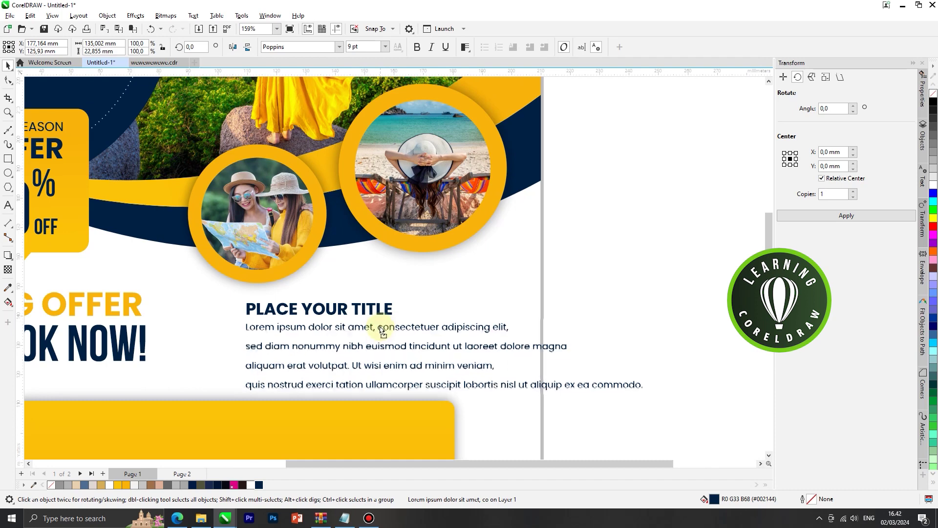
- Rewrap the lorem ipsum lines to break after "laoreet" and "ad", and delete the ending "suscipit lobortis nisl ut aliquip ex ea commodo."
double_click(377, 327)
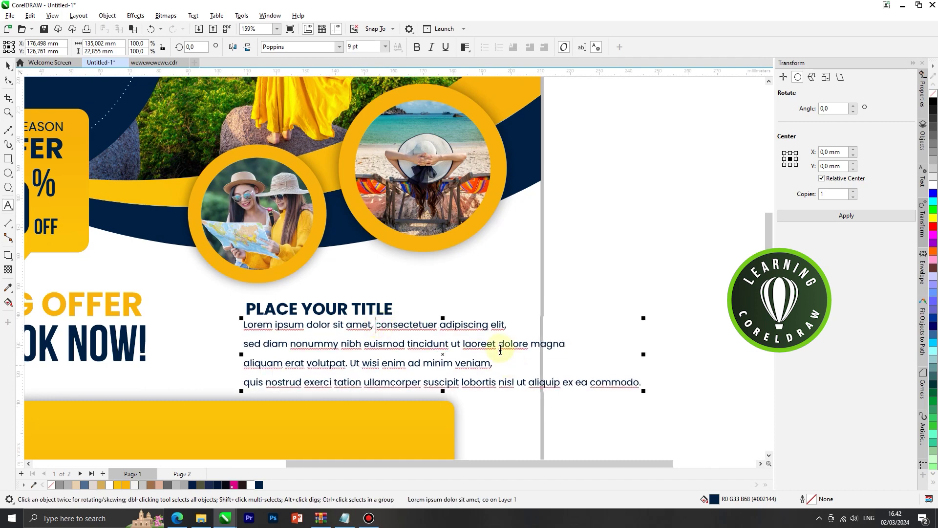
key("Return")
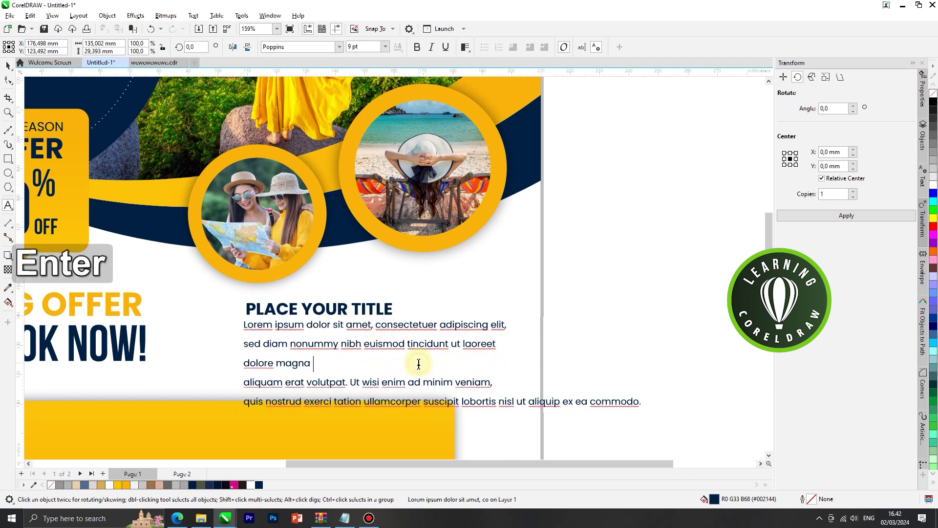
key("Delete")
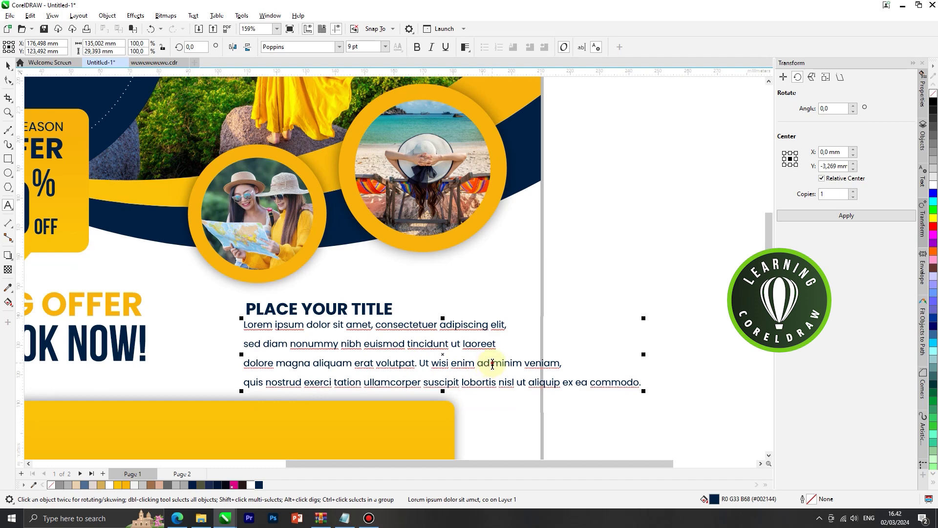
left_click(493, 363)
key("Return")
key("End")
key("Delete")
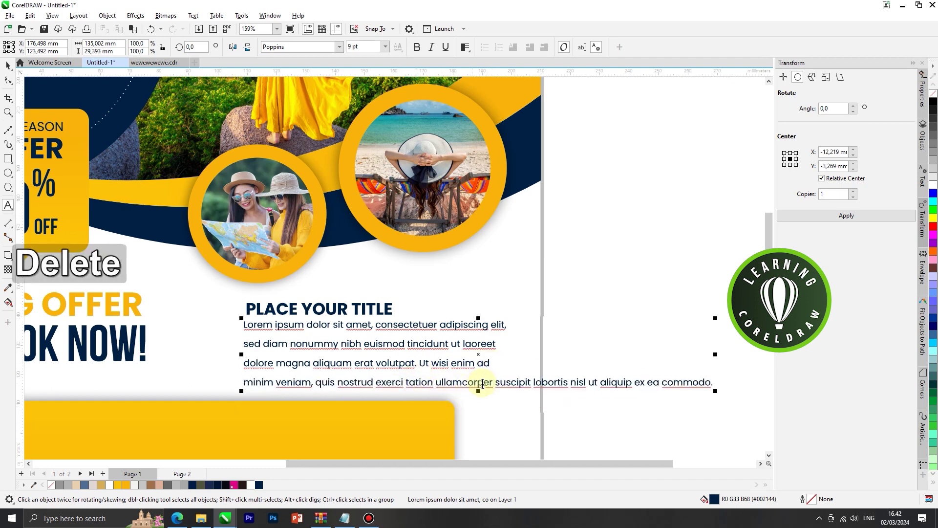
left_click_drag(495, 382, 756, 389)
key("Delete")
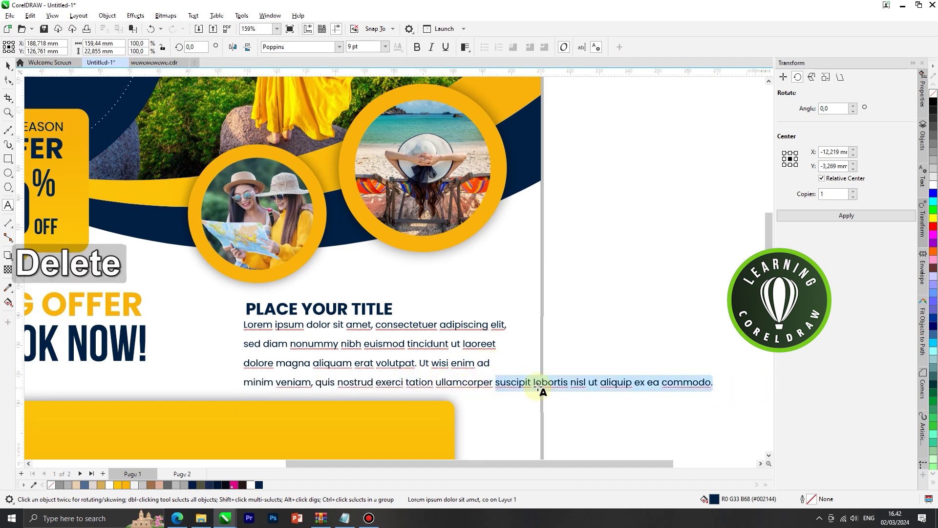
- Tighten the line spacing of the lorem ipsum paragraph with the Shape tool
left_click(7, 65)
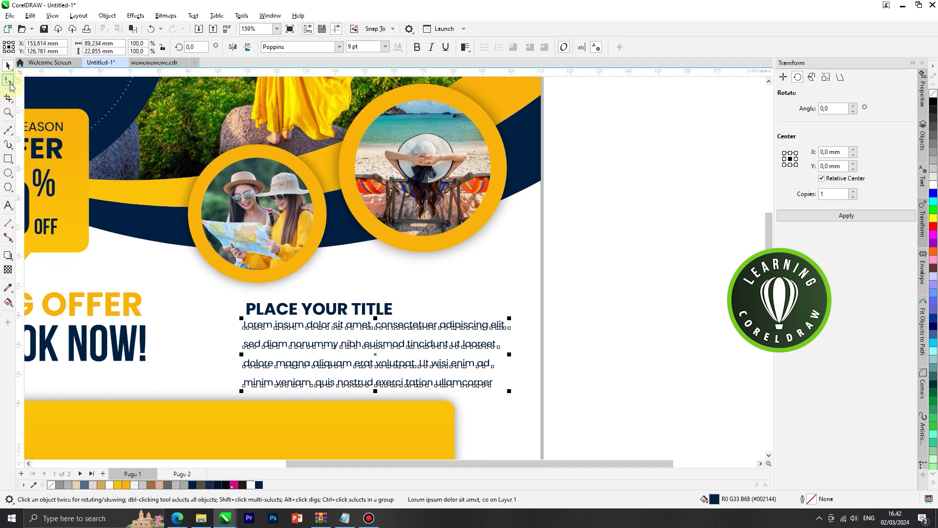
left_click(10, 84)
left_click_drag(240, 388, 243, 366)
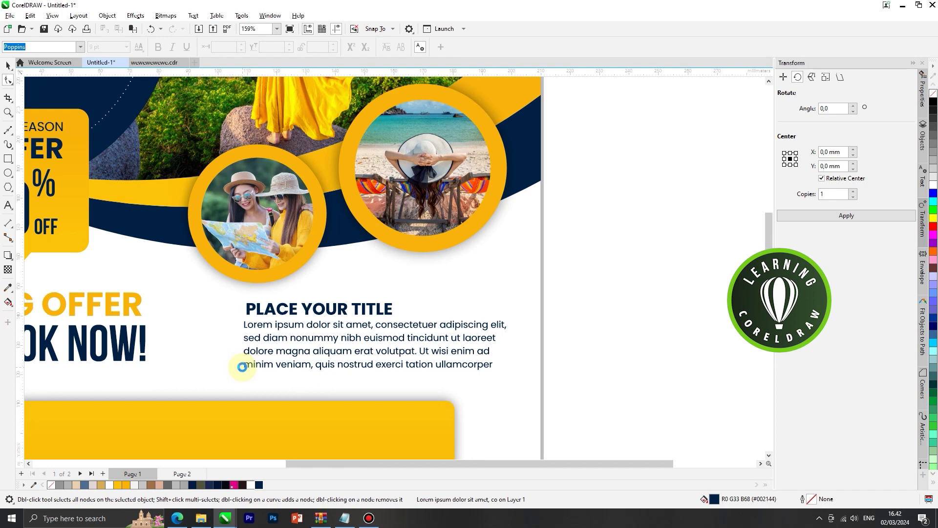
- Move the lorem ipsum paragraph slightly down to open a gap beneath "PLACE YOUR TITLE"
left_click(8, 69)
left_click(302, 327)
scroll(302, 326, "up", 1)
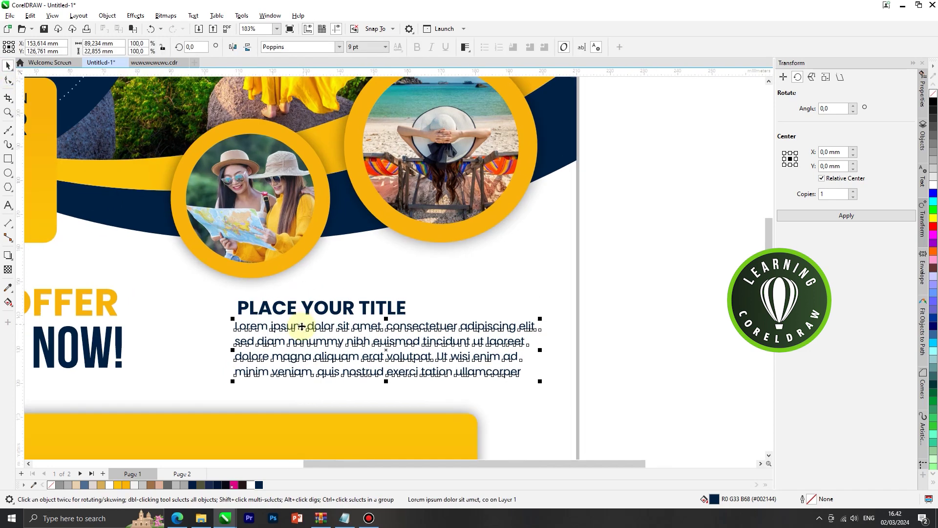
left_click_drag(302, 324, 308, 335)
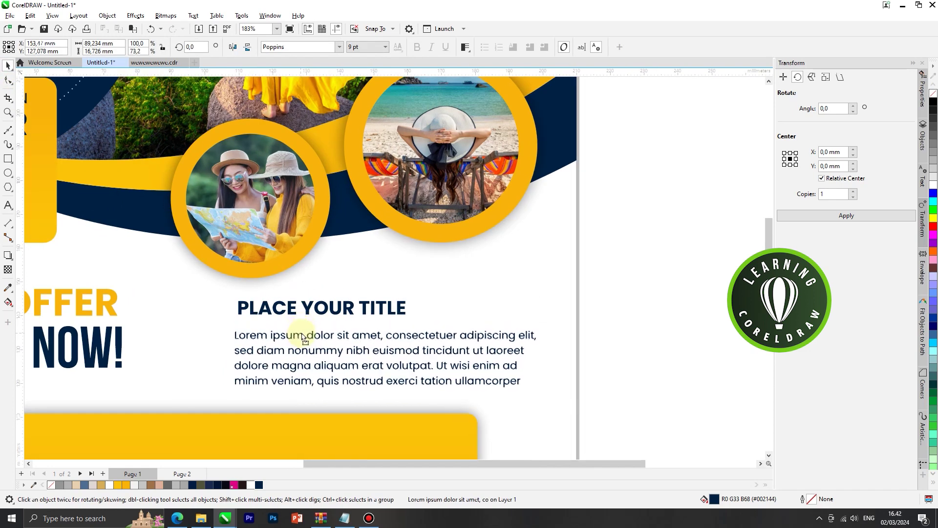
scroll(308, 335, "down", 3)
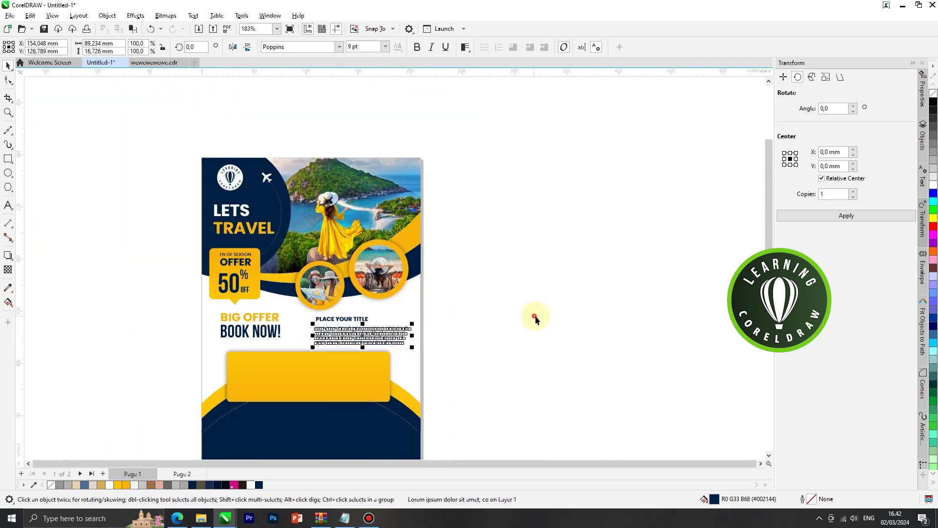
left_click(525, 316)
- Select the offer headings, title and lorem ipsum paragraph together and nudge them down towards the yellow box
scroll(523, 316, "down", 2)
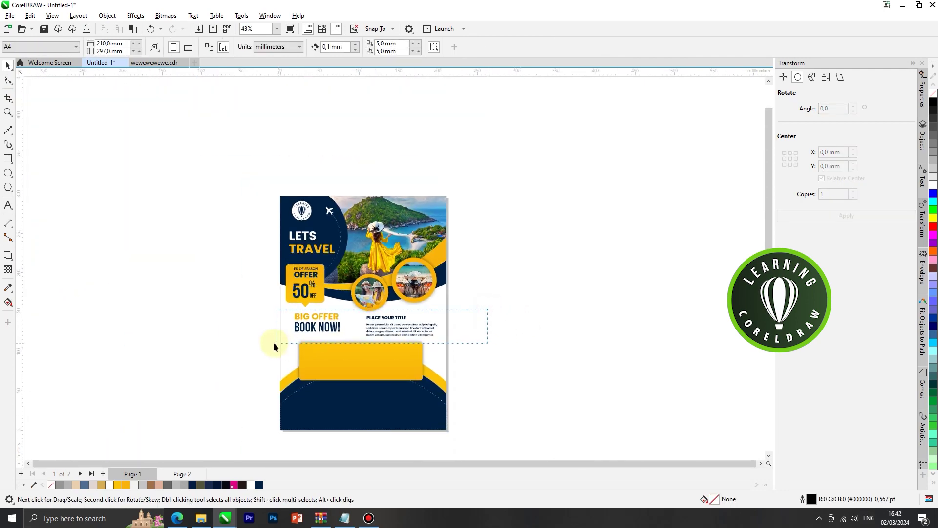
left_click_drag(274, 347, 275, 348)
scroll(321, 350, "up", 1)
key("Down")
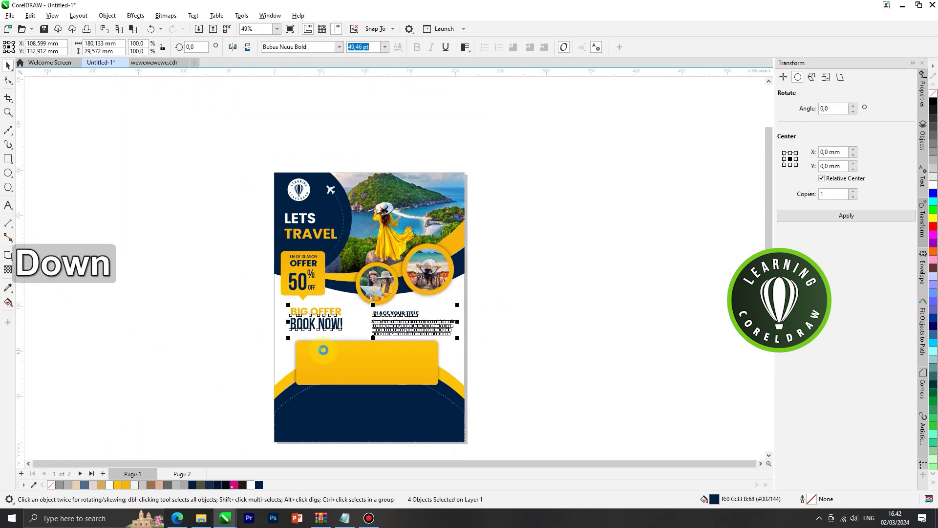
scroll(446, 338, "up", 1)
- Draw a vertical line about 37 mm long in the left part of the yellow box with the Pen tool and outline it dark navy (R0 G33 B68)
left_click(371, 329)
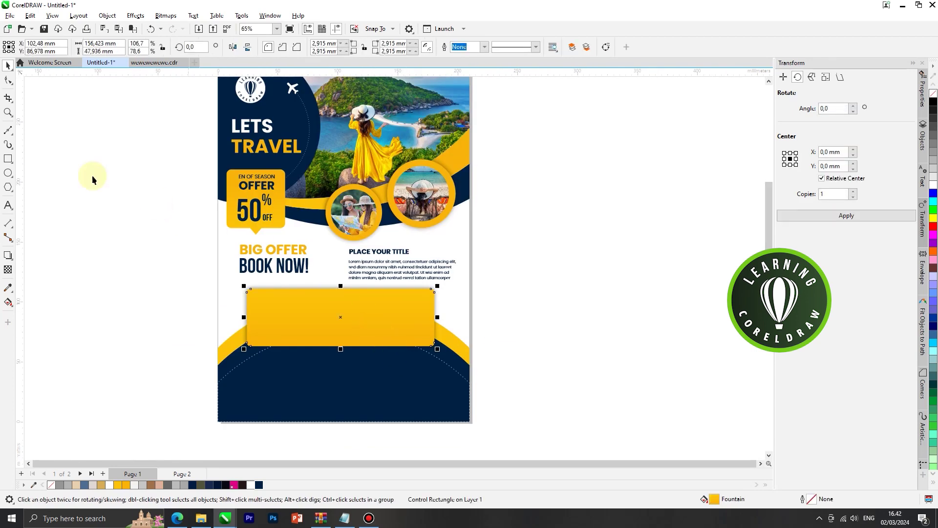
left_click(11, 135)
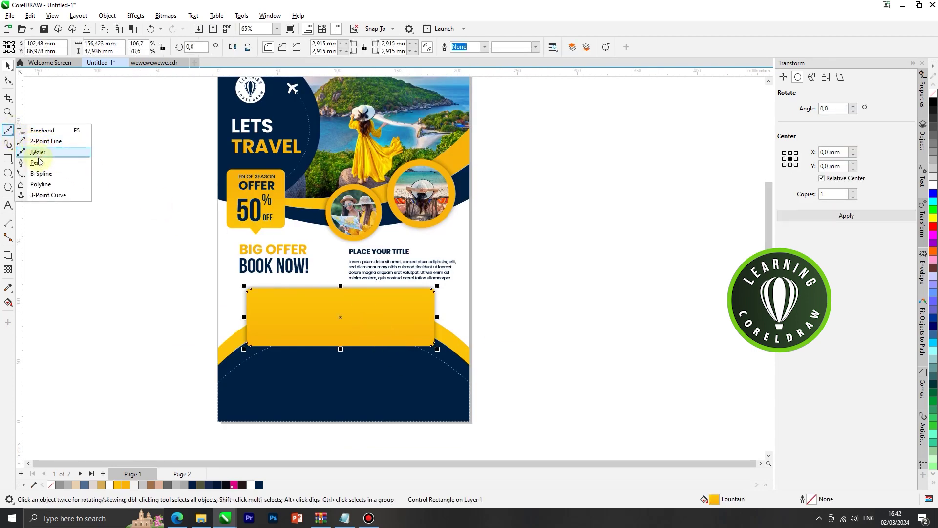
left_click(37, 162)
scroll(295, 299, "up", 1)
left_click(300, 295)
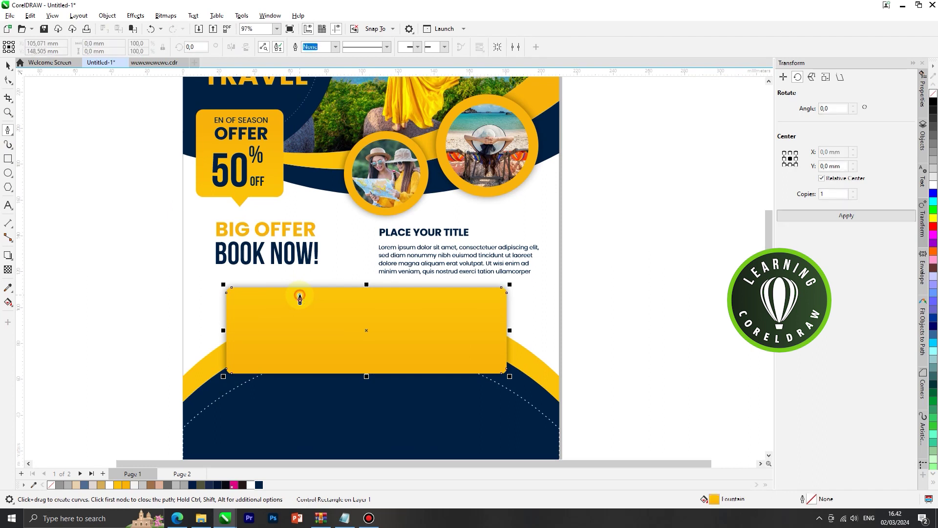
left_click(299, 365)
key("Escape")
right_click(259, 485)
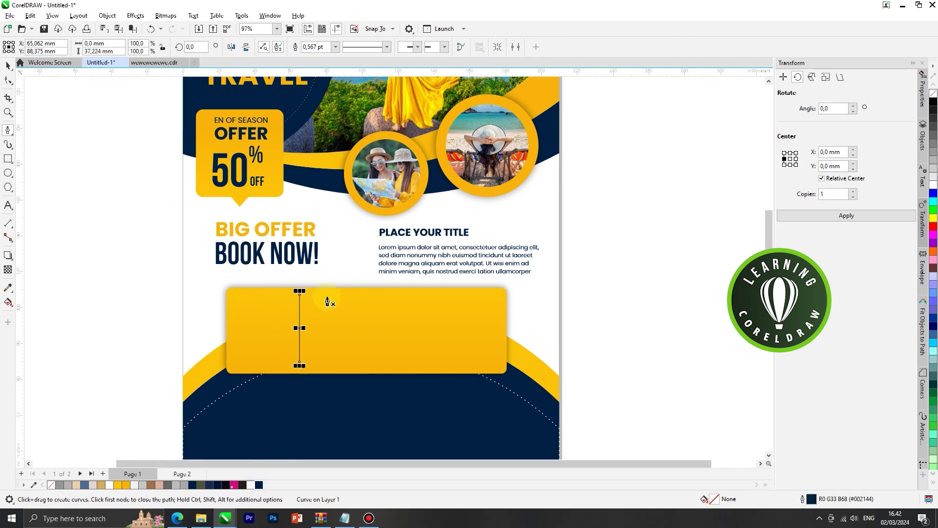
- Apply a dotted line style to the vertical divider in the yellow box
left_click(369, 48)
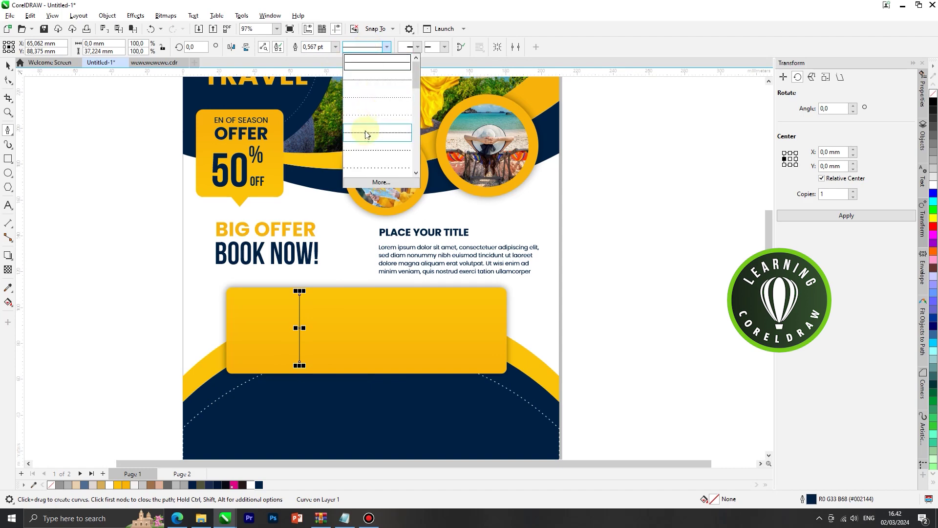
left_click(363, 157)
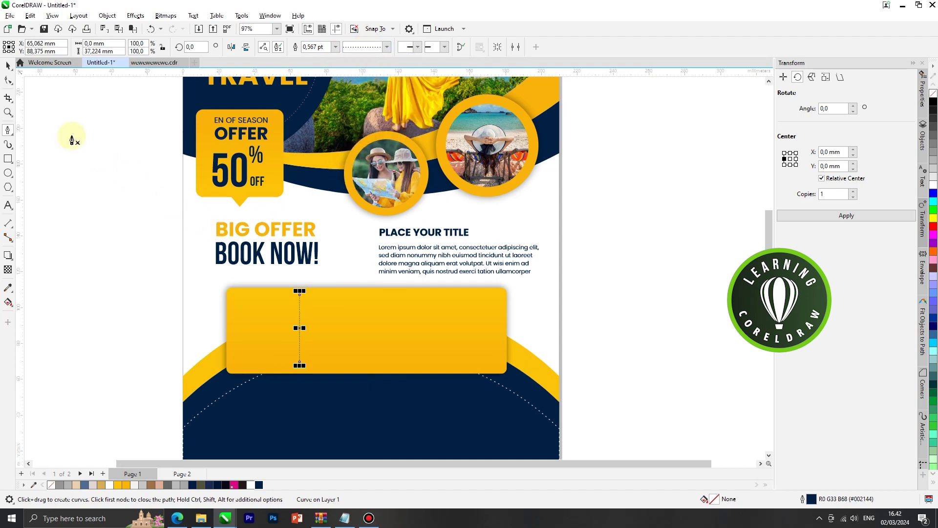
left_click(7, 65)
scroll(310, 289, "up", 2)
key("ctrl+z")
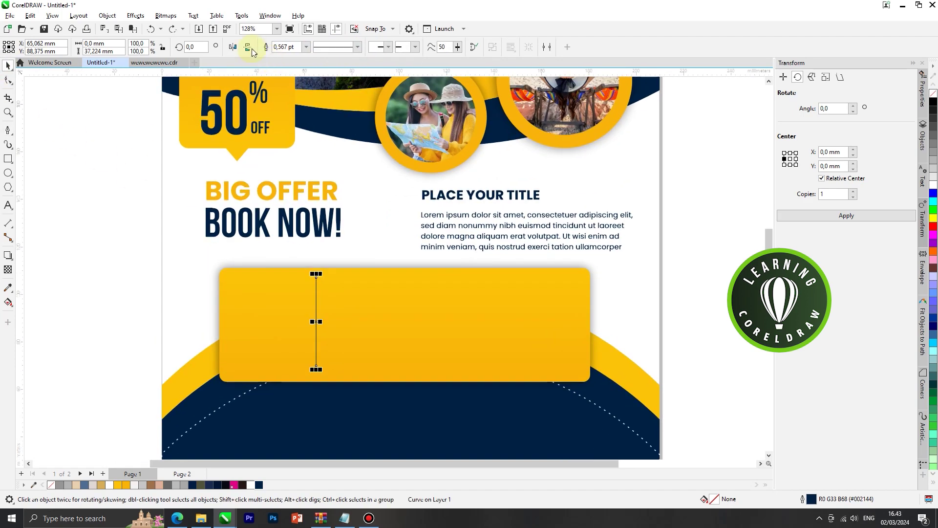
left_click(171, 31)
scroll(379, 325, "down", 1)
- Duplicate the dotted divider to the right and centre both dividers vertically on the yellow box
left_click_drag(384, 322, 495, 323)
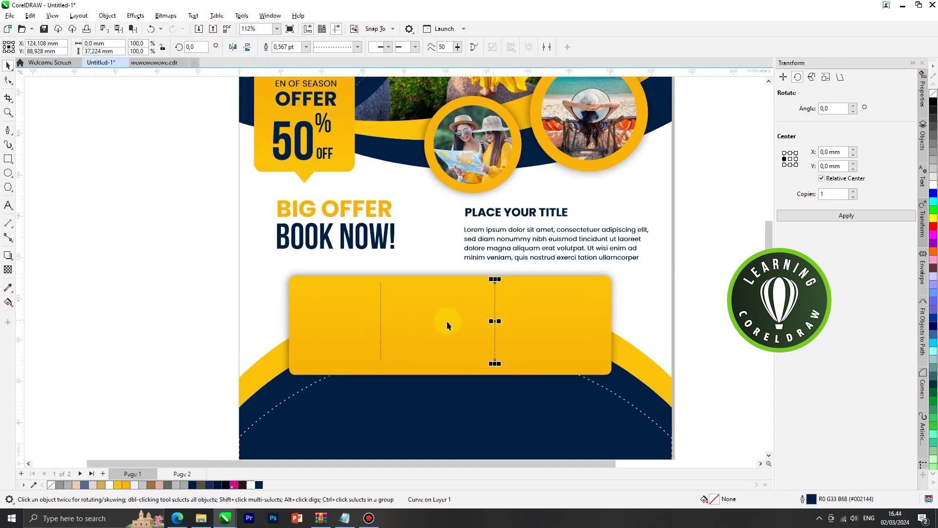
left_click(380, 322, "shift")
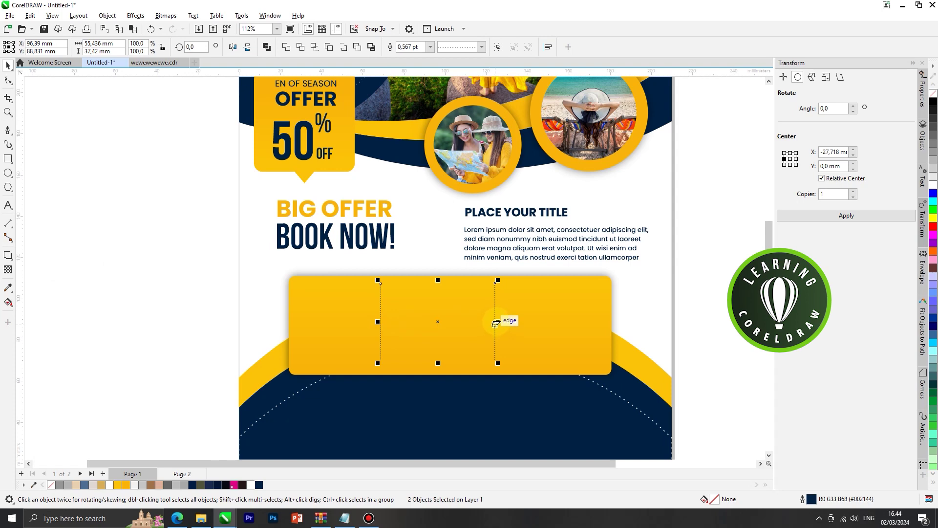
left_click(554, 327, "shift")
key("e")
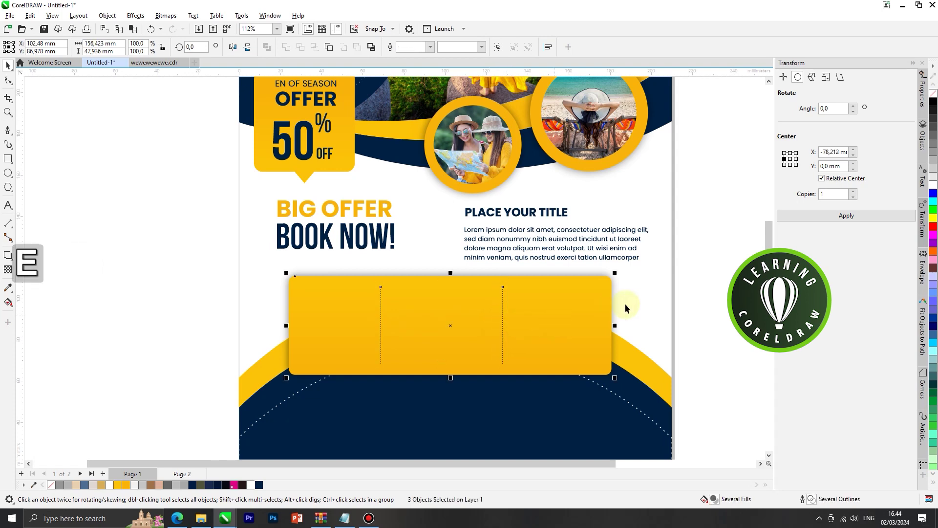
left_click(626, 305)
scroll(332, 276, "down", 1)
scroll(443, 304, "up", 1)
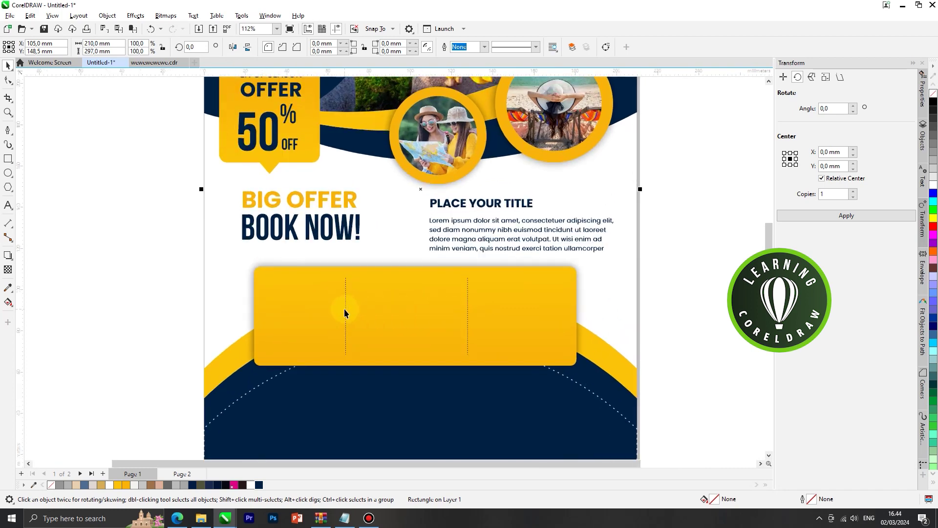
- Shift both dotted dividers slightly right to even out the three columns and align their top ends
left_click_drag(344, 309, 355, 314)
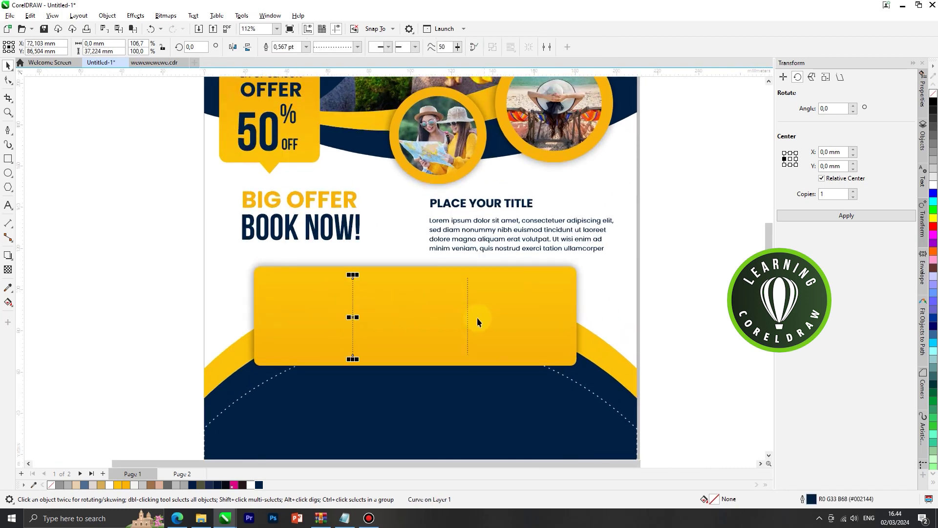
left_click_drag(468, 313, 474, 313)
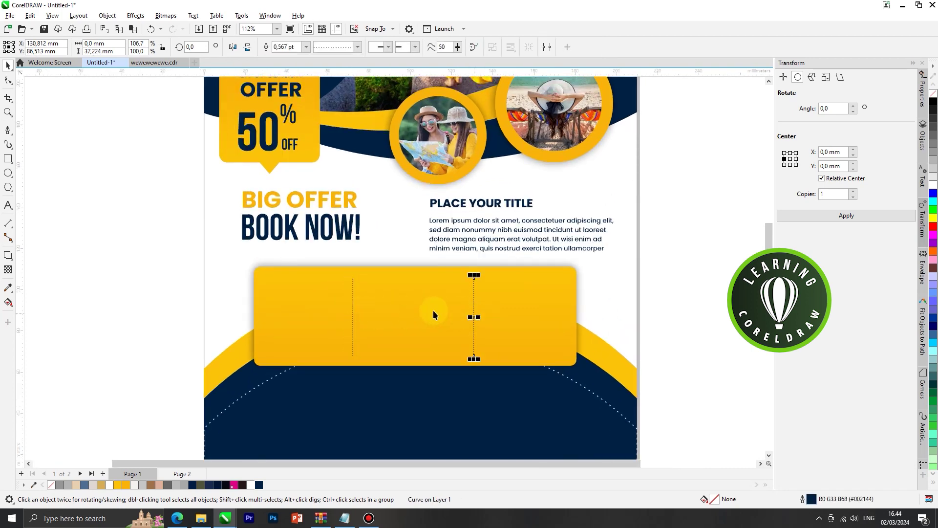
left_click(353, 307, "shift")
key("t")
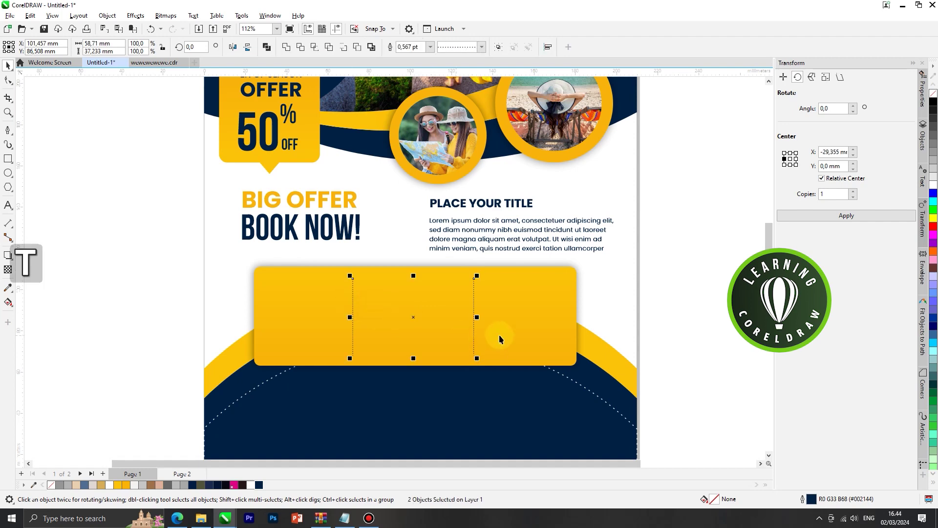
scroll(499, 333, "down", 1)
left_click(641, 306)
scroll(394, 302, "down", 1)
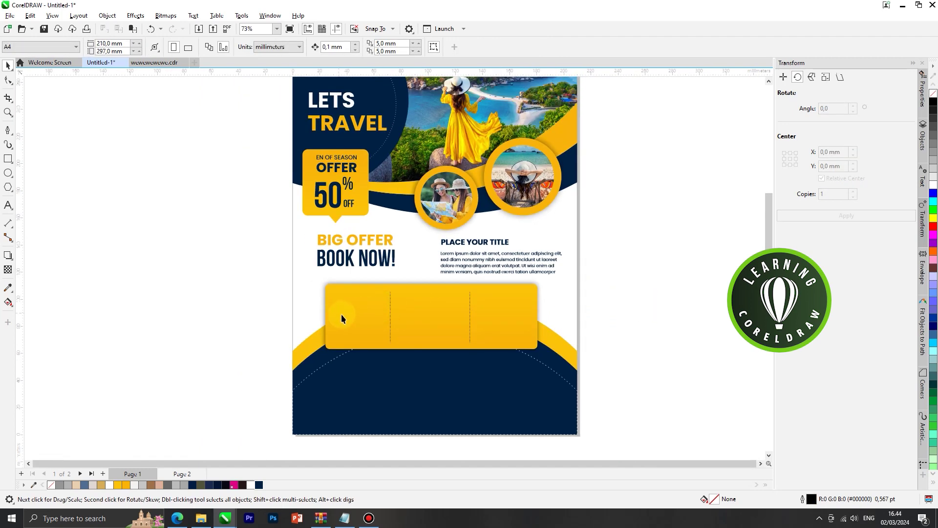
- Nudge the left dotted divider slightly to the right
scroll(384, 313, "up", 1)
left_click(391, 312)
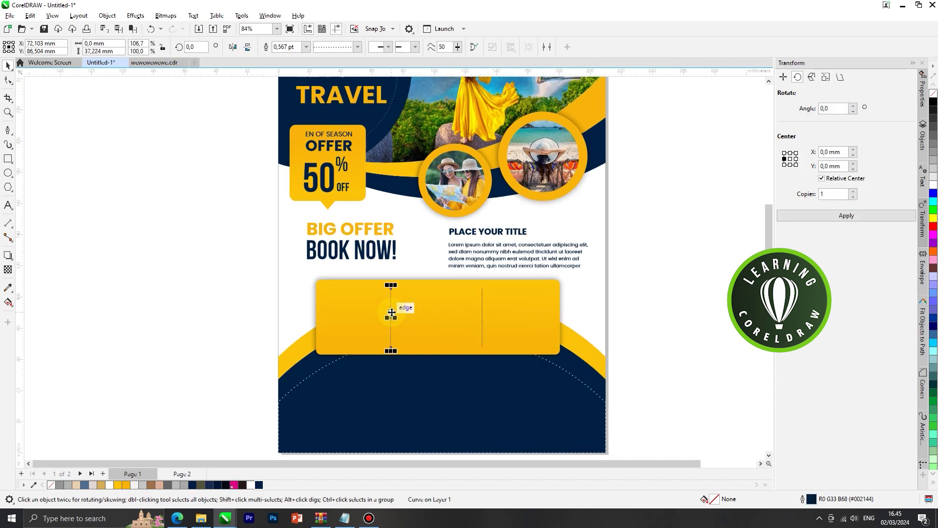
key("Right")
left_click(273, 288)
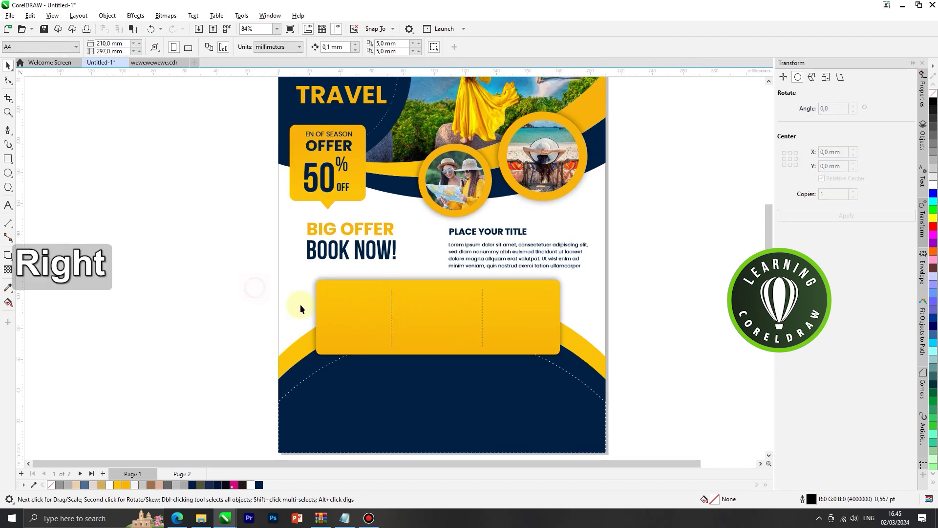
scroll(283, 295, "down", 2)
scroll(562, 313, "up", 2)
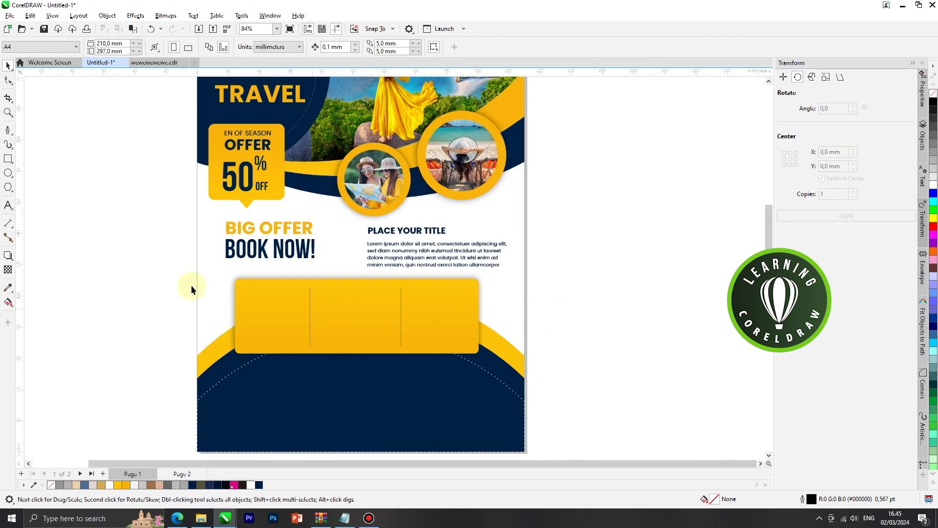
- Draw a circle about 12.6 mm in diameter in the upper left column of the yellow box and fill it dark navy (R0 G33 B68)
left_click(8, 173)
scroll(264, 289, "up", 2)
left_click_drag(259, 284, 292, 317)
left_click(259, 484)
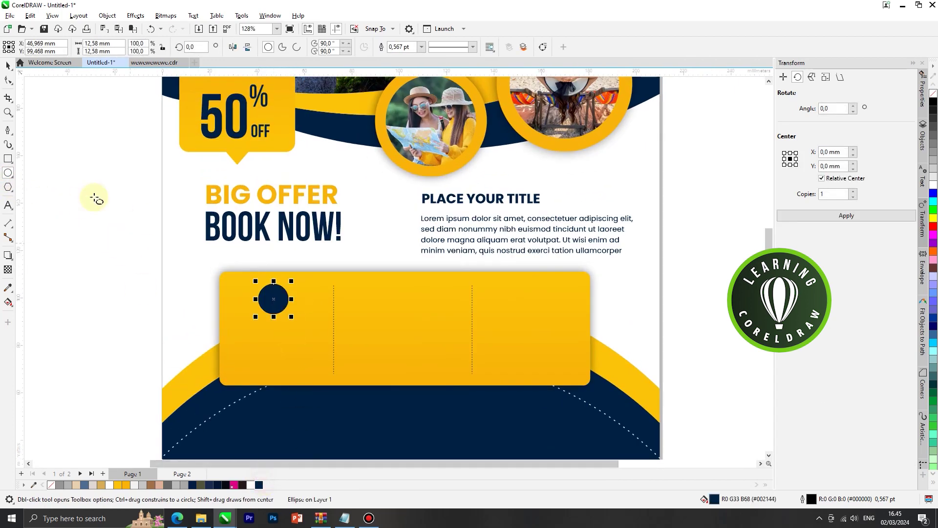
- Copy the navy circle into the middle and right columns, align the three circles at the top and remove their outlines
left_click(8, 65)
left_click_drag(282, 303, 536, 301)
left_click(400, 301, "shift")
left_click(283, 298, "shift")
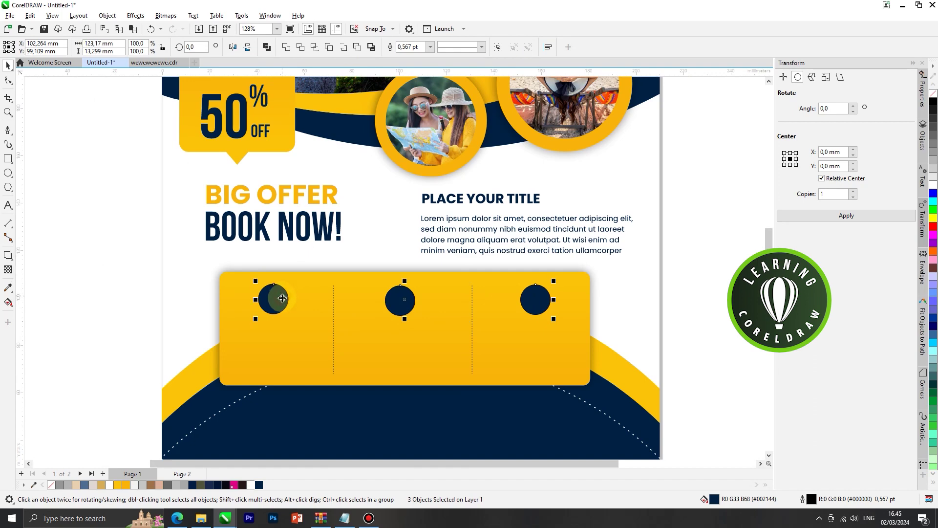
key("t")
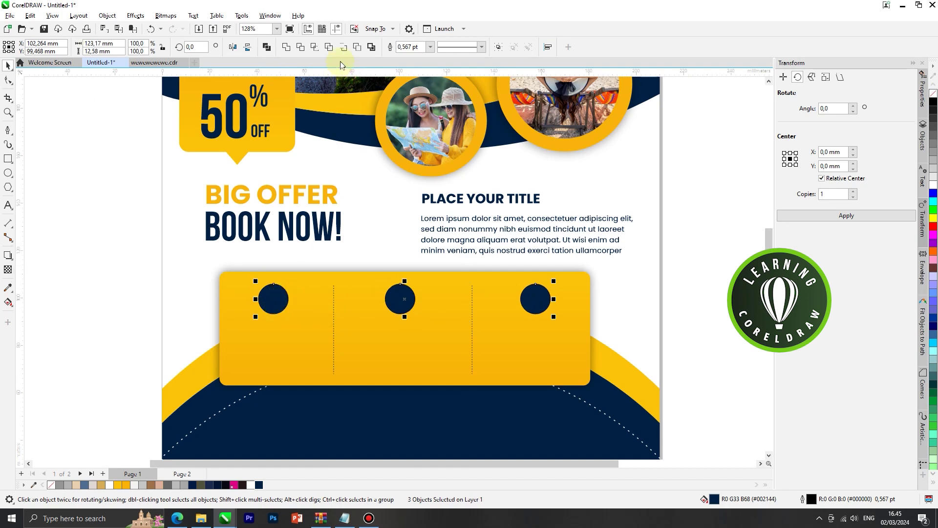
left_click(429, 47)
left_click(418, 57)
left_click(135, 215)
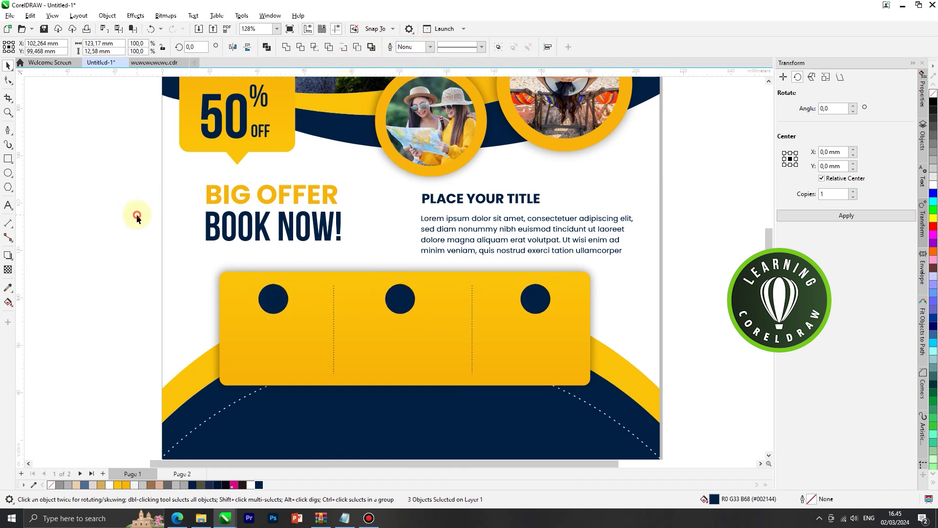
- Paste the white airplane, location pin and camera icons and place them beside the navy circles in the yellow box
scroll(394, 264, "down", 1)
scroll(394, 266, "down", 1)
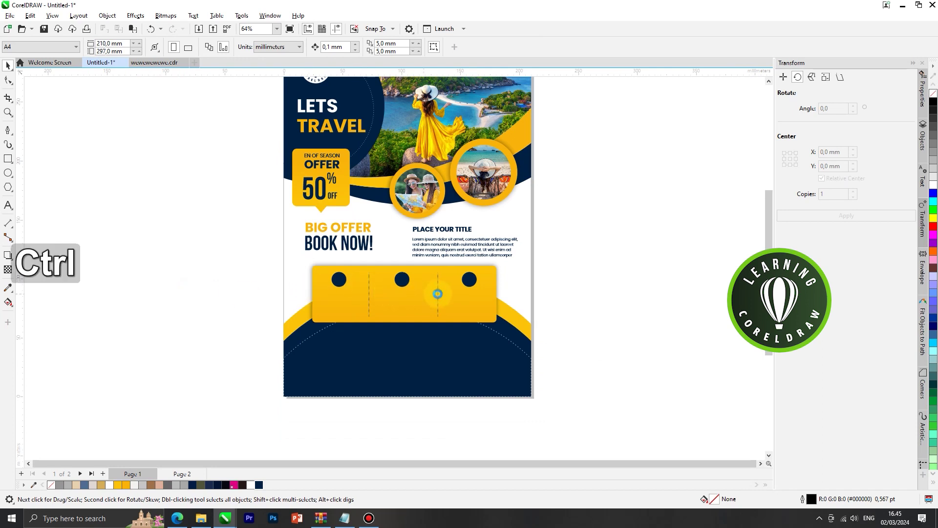
key("ctrl+v")
left_click_drag(406, 132, 391, 283)
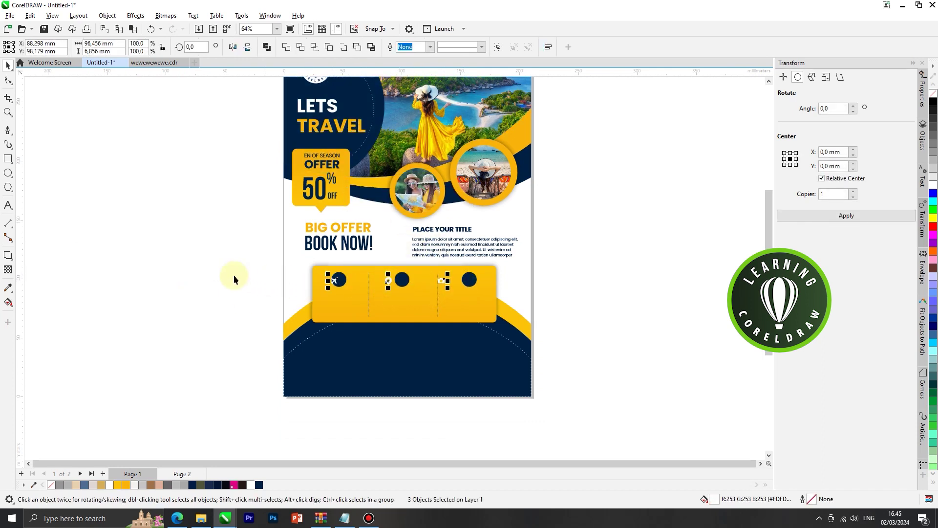
- Centre the airplane icon horizontally and vertically in the left navy circle
scroll(347, 279, "up", 4)
left_click_drag(313, 280, 326, 280)
left_click(338, 290, "shift")
key("c")
key("e")
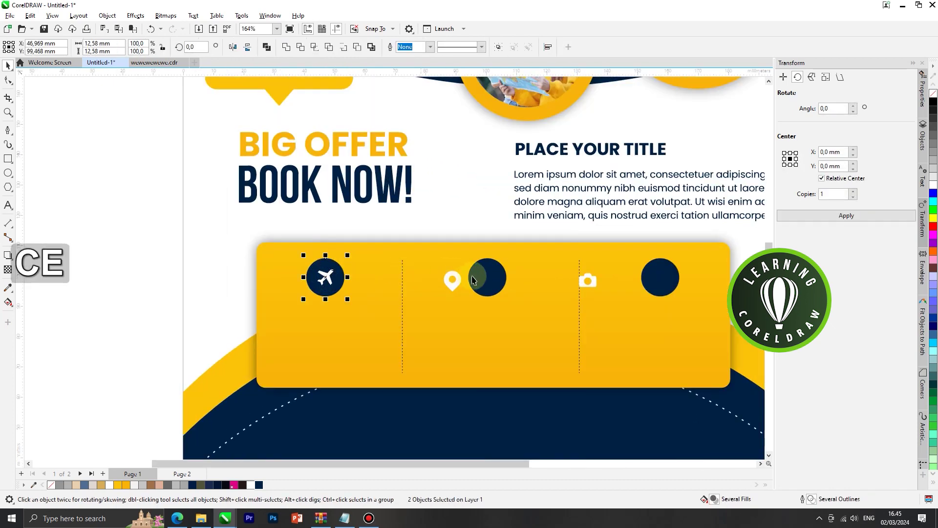
- Centre the location pin icon in the middle navy circle and the camera icon in the right one
left_click(460, 281)
left_click(489, 288, "shift")
key("c")
key("e")
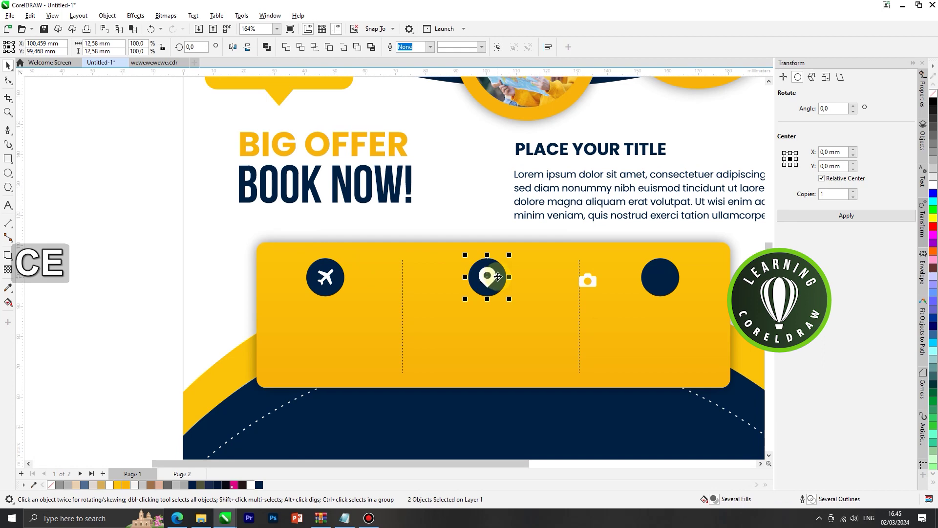
left_click(589, 282)
left_click(659, 277, "shift")
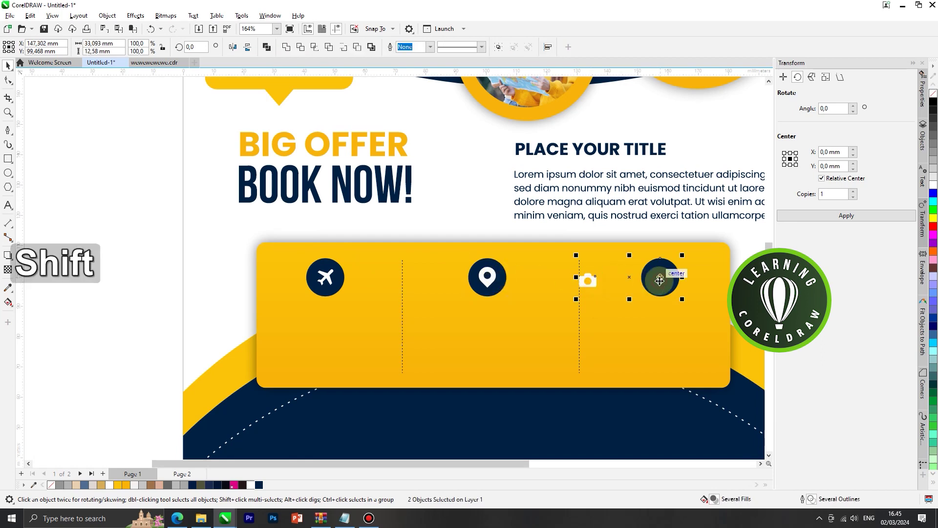
key("c")
key("e")
- Move the airplane icon with its circle up onto the yellow box's top edge and group the two objects
scroll(465, 270, "down", 3)
left_click_drag(271, 241, 400, 303)
scroll(412, 289, "up", 3)
left_click_drag(377, 271, 375, 245)
key("ctrl+g")
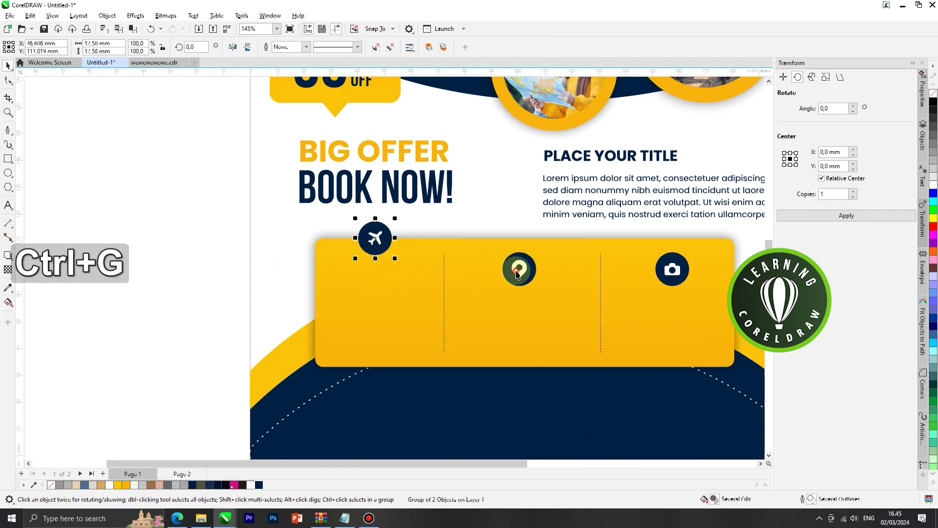
- Group the location pin icon with its navy circle and move it up onto the yellow box's top edge
left_click(519, 267)
left_click(535, 274, "shift")
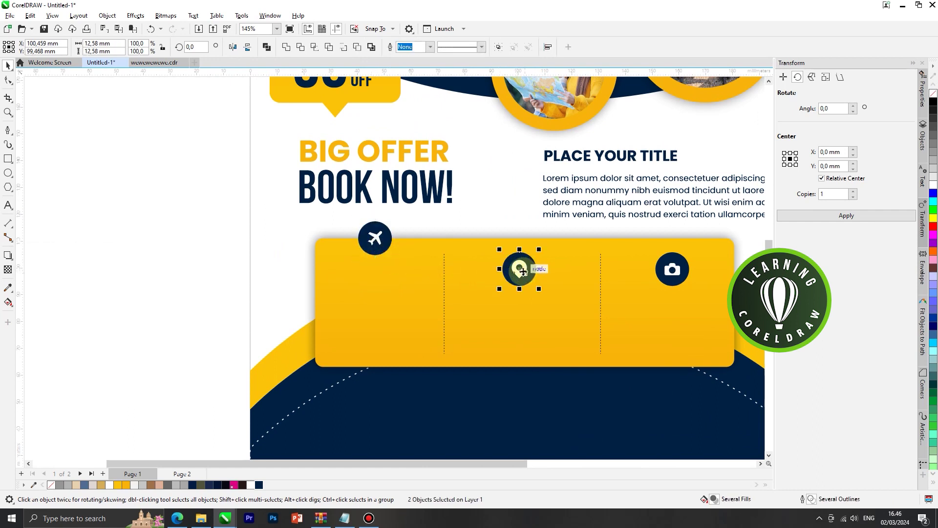
key("ctrl+g")
left_click_drag(523, 274, 523, 247)
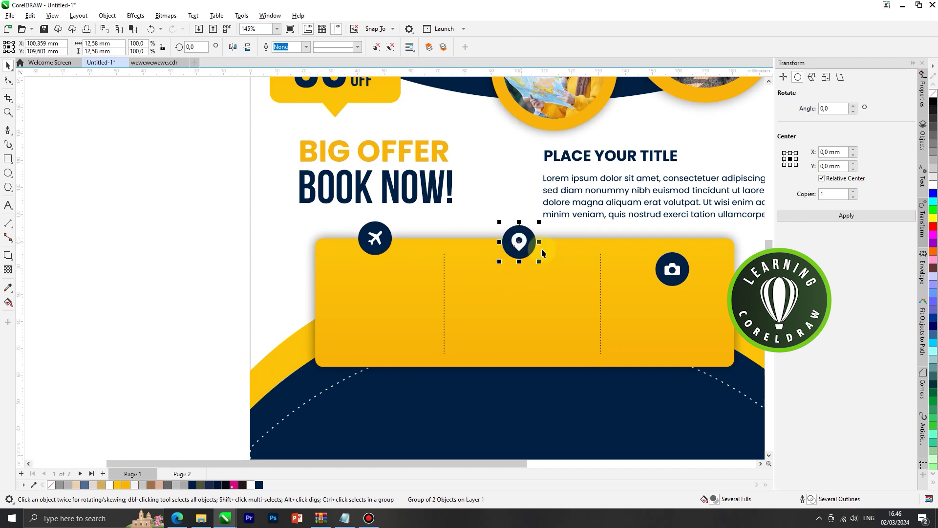
- Centre the camera icon in its navy circle, group the two and move them up onto the yellow box's top edge
left_click(670, 268)
left_click(671, 253, "shift")
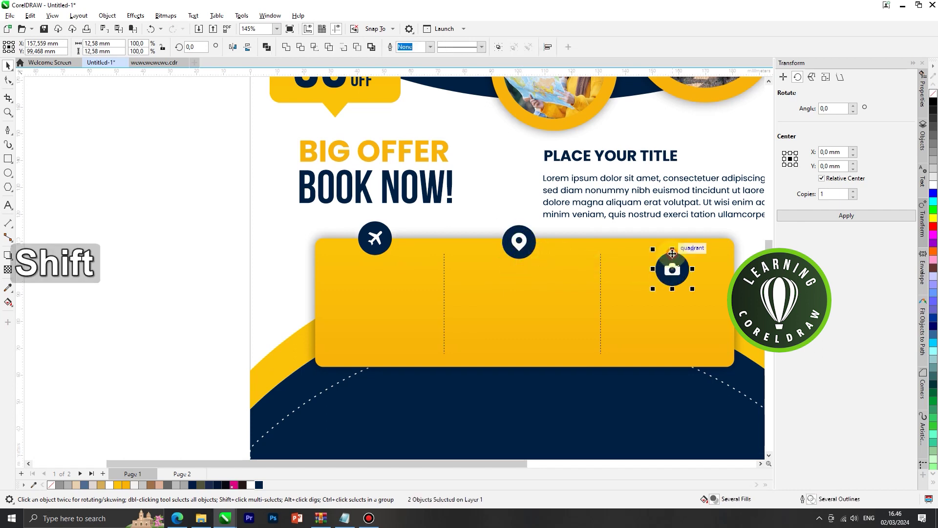
key("c")
key("e")
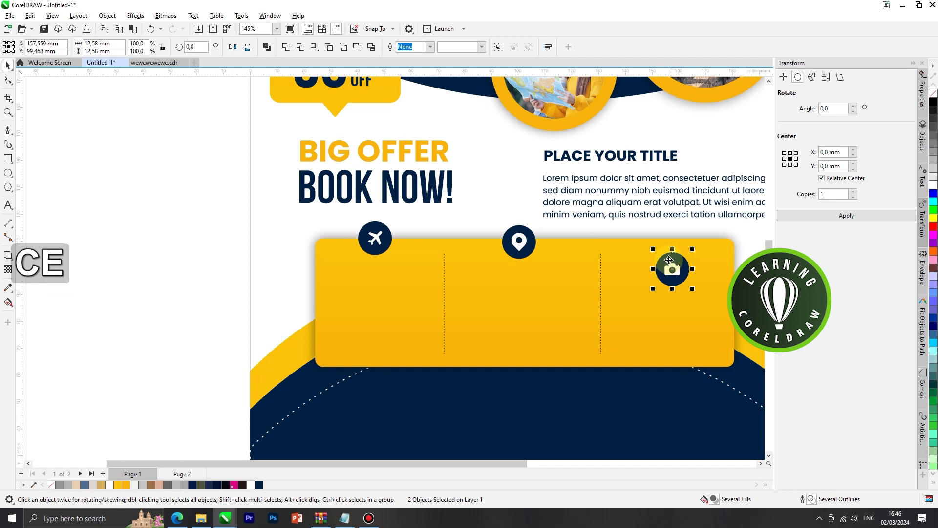
key("ctrl+g")
left_click_drag(681, 279, 683, 252)
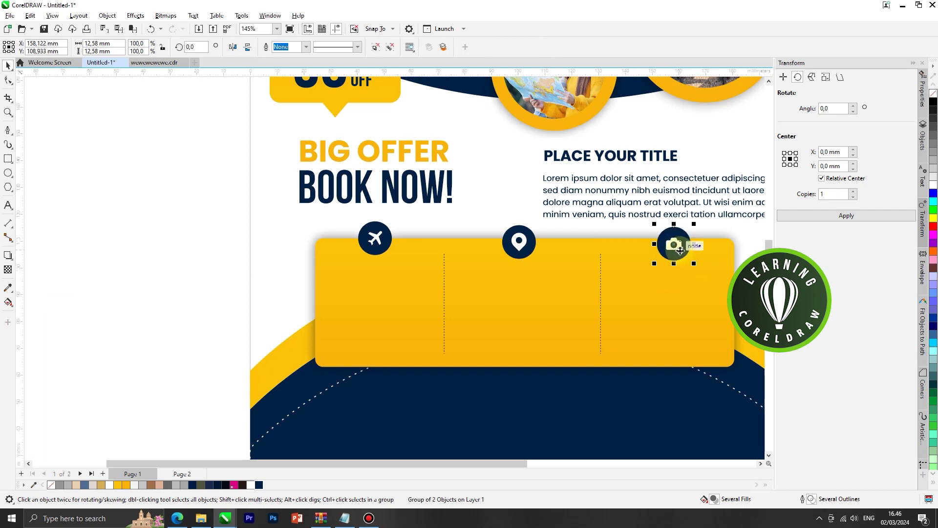
- Align the camera, location pin and airplane icon groups along their top edges
left_click(532, 240, "shift")
left_click(378, 238, "shift")
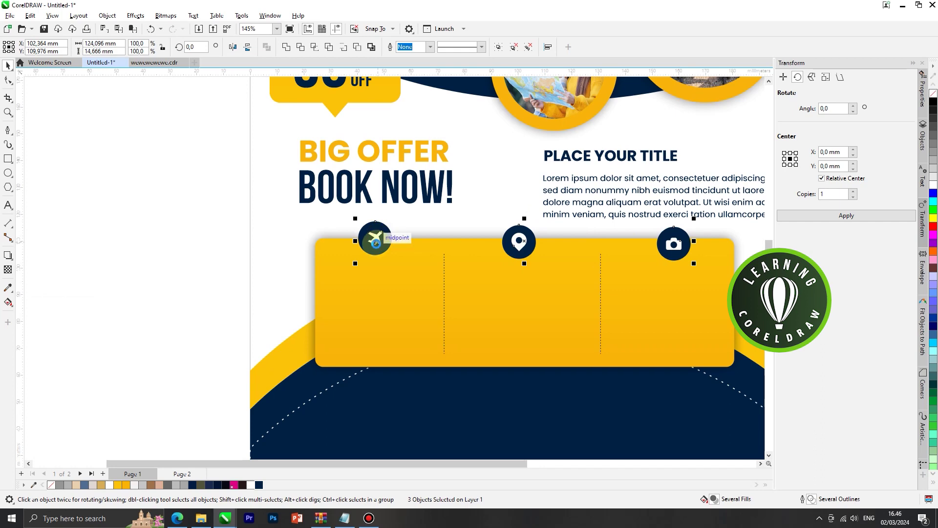
key("t")
scroll(374, 241, "down", 3)
left_click(665, 242)
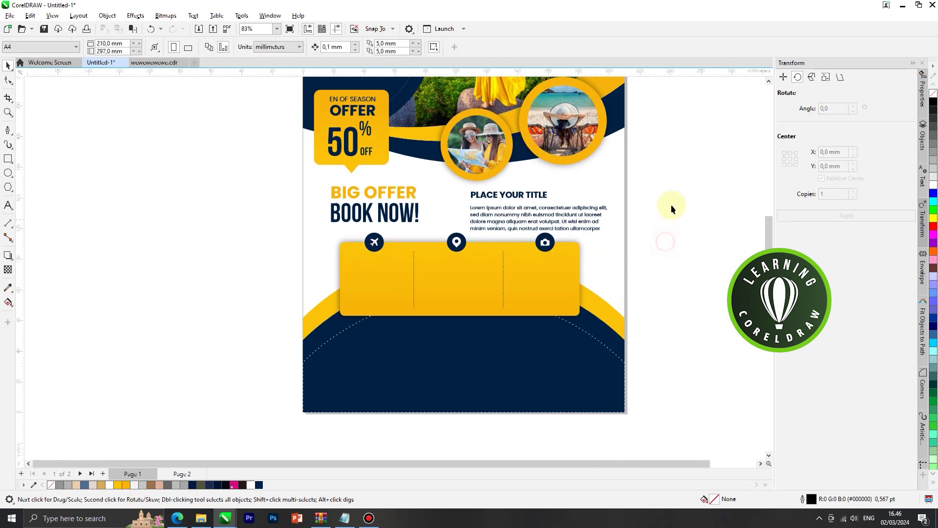
- Nudge the PLACE YOUR TITLE heading and its paragraph up by about 2 mm, away from the yellow box
left_click(444, 242)
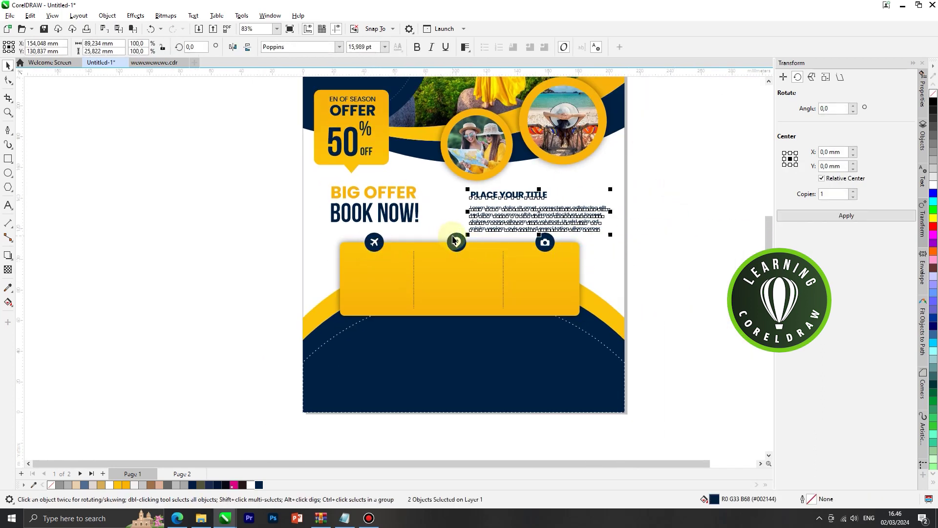
key("Up")
key("Up")
key("Up")
key("Up")
key("Up")
key("Up")
key("Up")
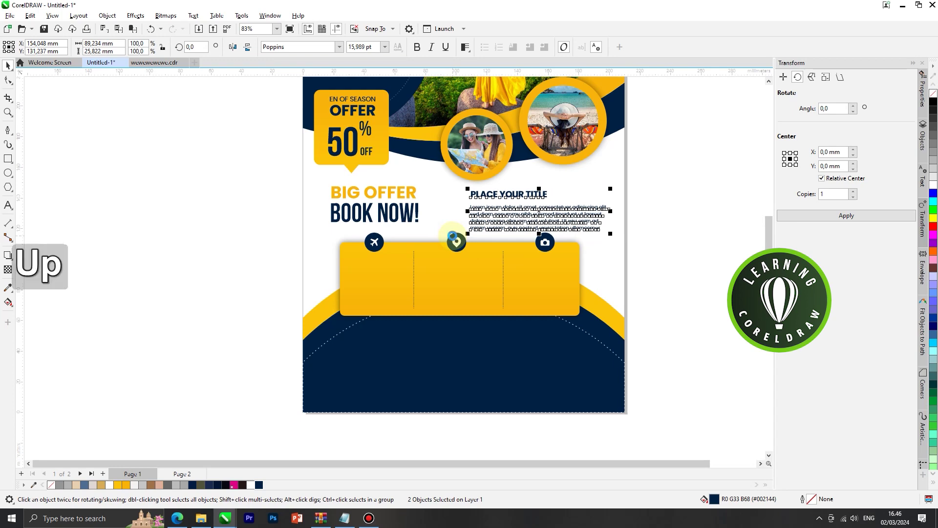
left_click(660, 253)
scroll(362, 226, "down", 1)
scroll(397, 252, "up", 1)
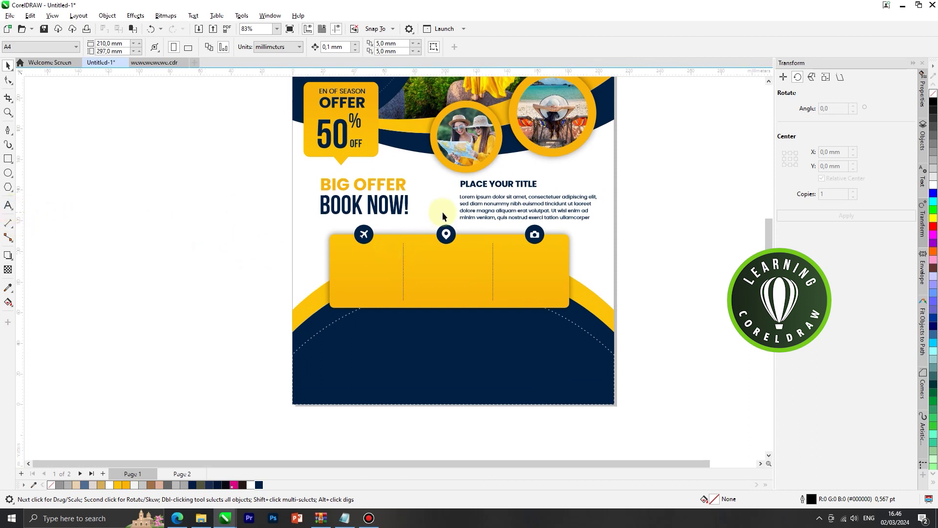
- Copy the PLACE YOUR TITLE heading into the left column, scale it down to about 32 mm wide and centre it under the airplane icon
left_click(485, 187)
left_click_drag(484, 188, 370, 260)
scroll(416, 258, "up", 2)
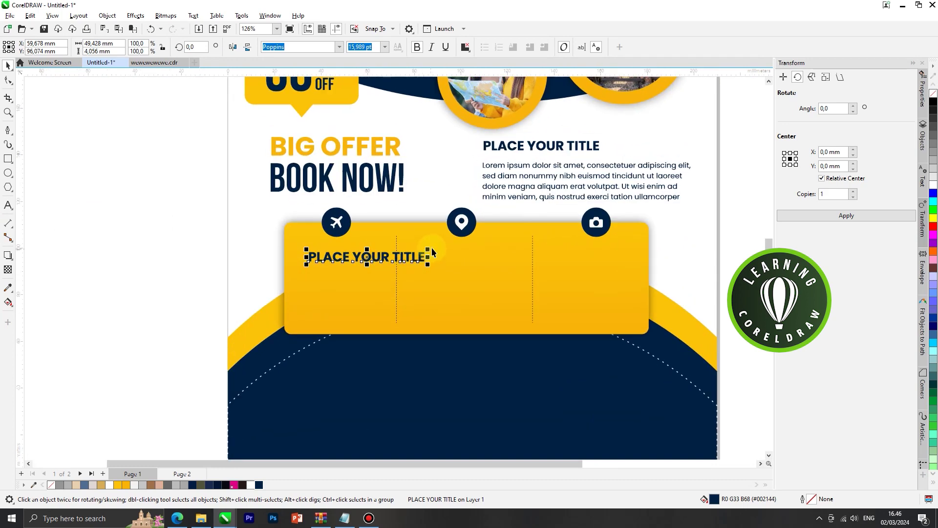
left_click_drag(429, 249, 347, 254)
scroll(363, 257, "up", 1)
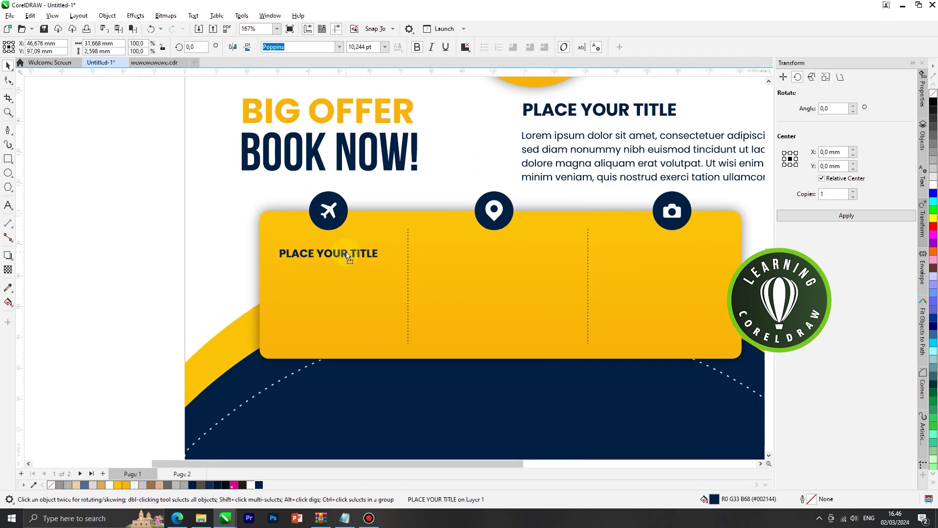
left_click(341, 223, "shift")
key("c")
scroll(383, 253, "down", 1)
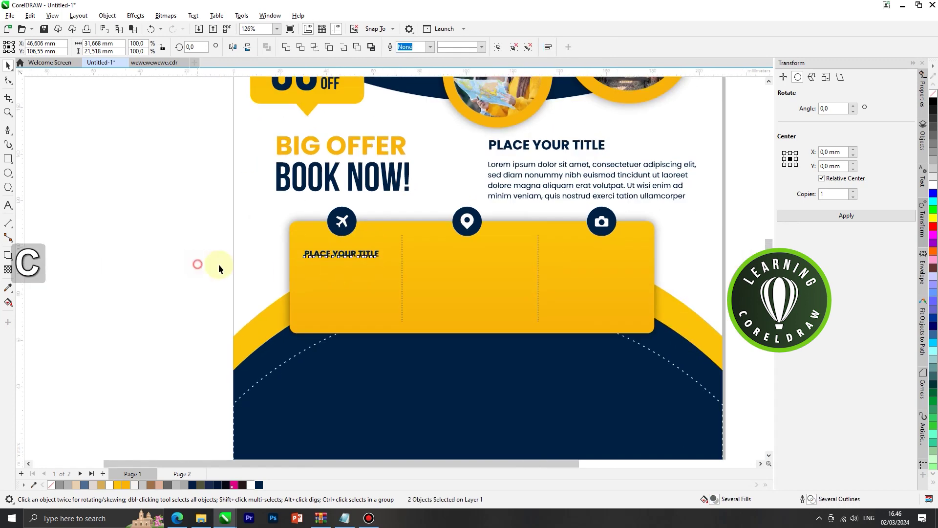
left_click(199, 265)
- Copy the lorem ipsum paragraph below the left column's title and shorten it to two lines: "Lorem ipsum dolor sit" and "tation ullamcorper"
left_click_drag(516, 170, 329, 270)
double_click(327, 268)
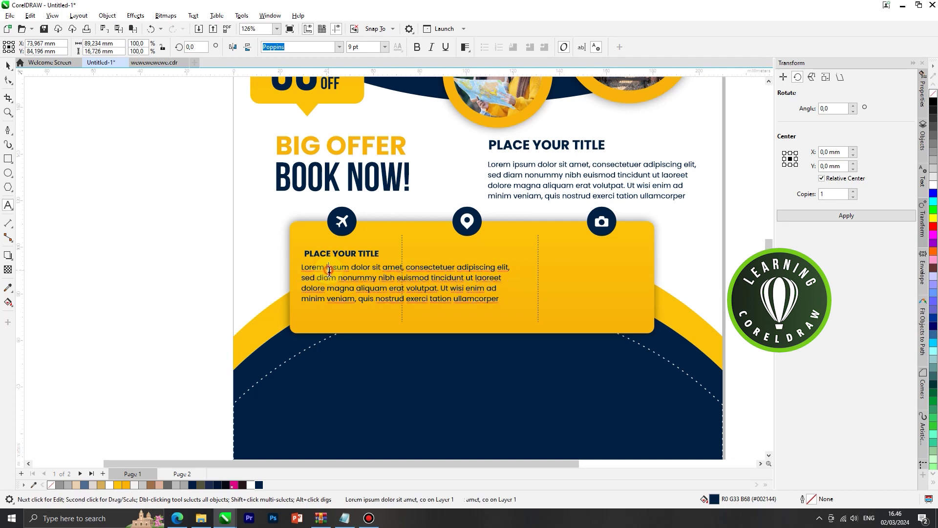
scroll(396, 268, "up", 1)
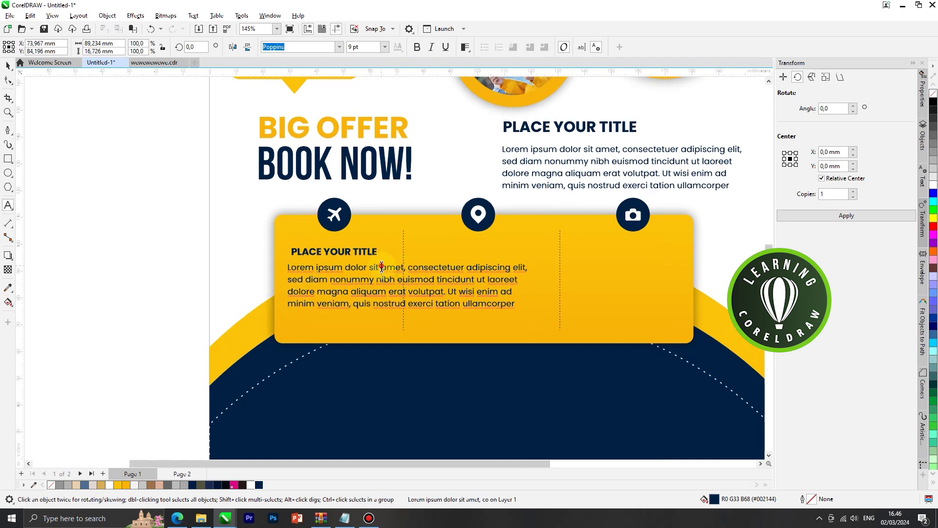
left_click_drag(389, 269, 409, 304)
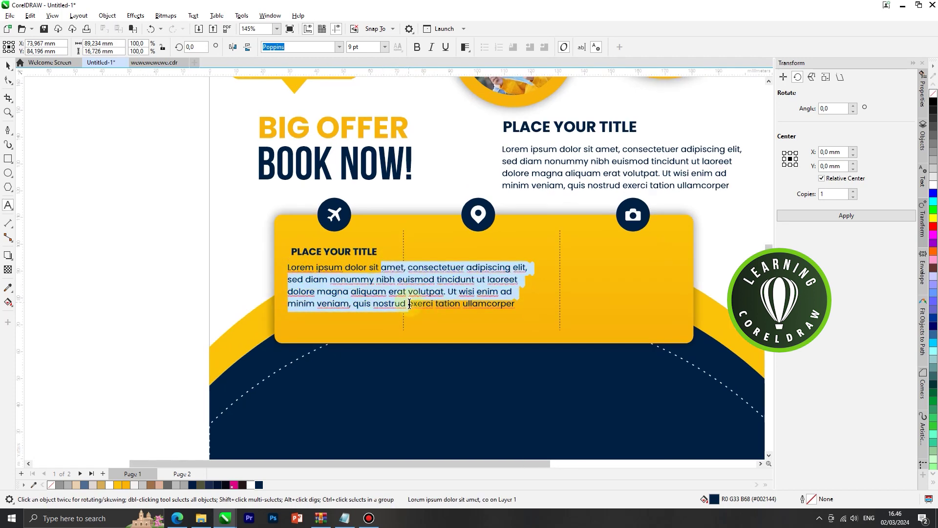
key("Delete")
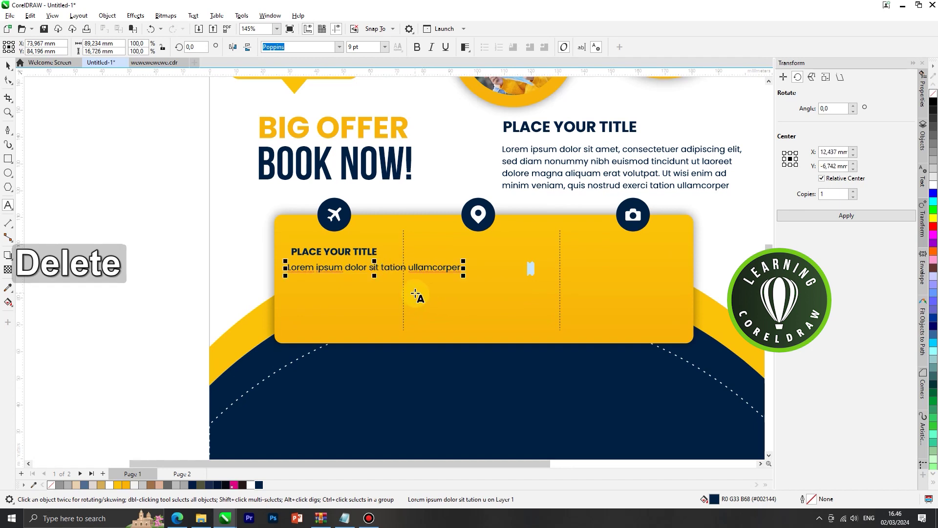
key("shift")
key("Return")
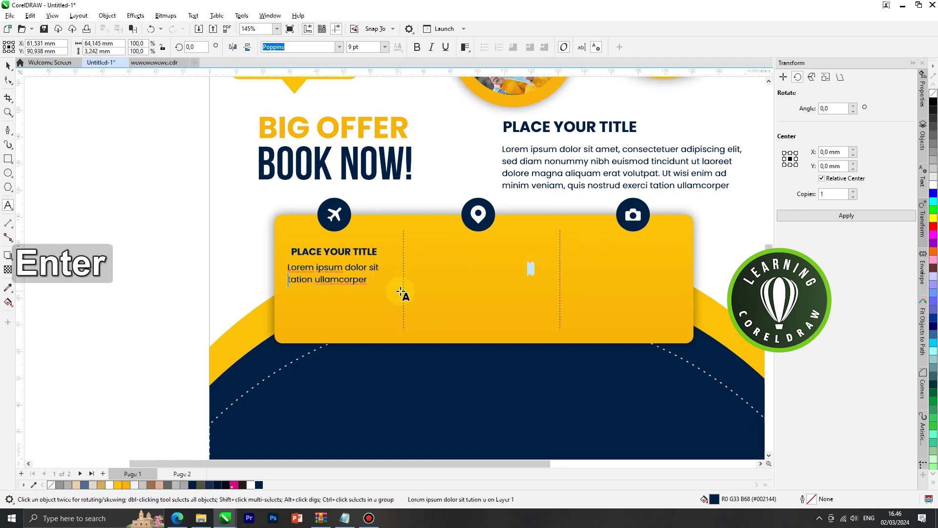
left_click(8, 66)
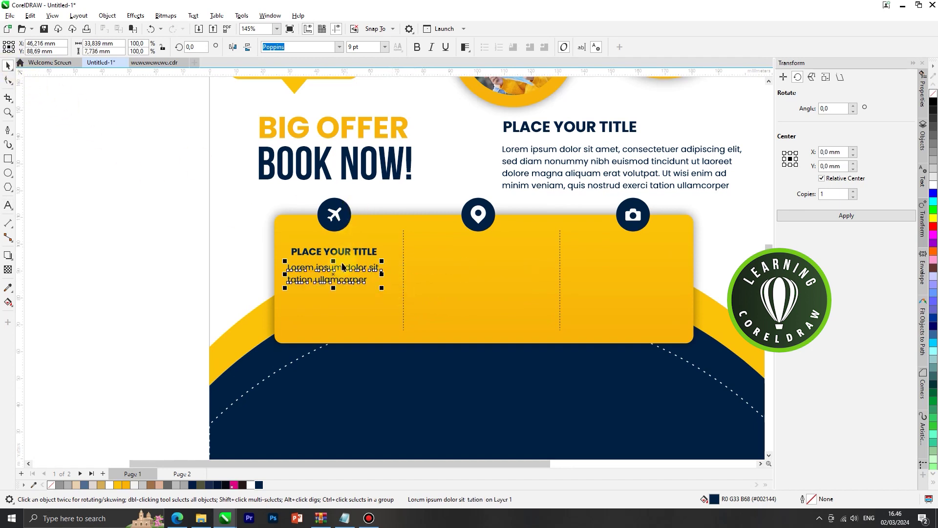
- Set the short paragraph's text alignment to centre and centre it horizontally with the left column's title
scroll(321, 264, "up", 1)
scroll(344, 270, "down", 3)
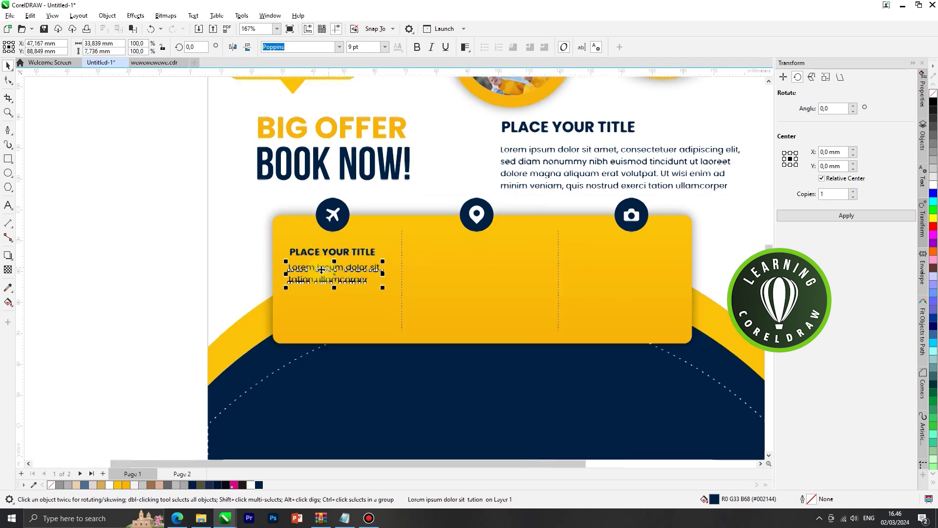
left_click(464, 48)
left_click(487, 85)
scroll(350, 267, "up", 2)
left_click(350, 262, "shift")
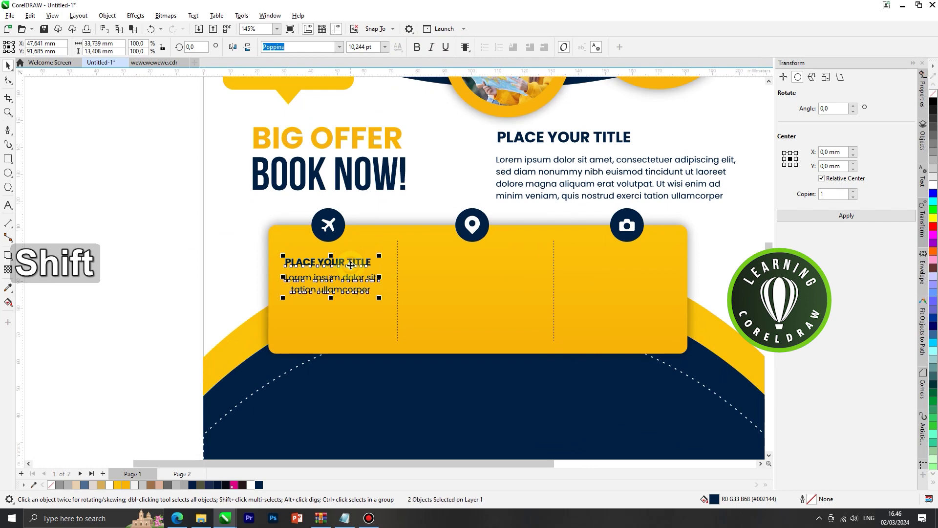
key("c")
left_click(209, 278)
- Move the short paragraph slightly up, closer to the left column's title
scroll(331, 280, "up", 3)
left_click_drag(340, 276, 341, 275)
scroll(334, 272, "down", 2)
left_click(184, 262)
scroll(196, 259, "down", 1)
- Copy the left column's title and short paragraph into the middle column below the location pin
left_click_drag(180, 249, 328, 297)
scroll(328, 297, "up", 1)
left_click_drag(300, 268, 392, 268)
right_click(393, 268)
- Copy and paste the middle column's title and paragraph, placing the copy in the right column below the camera icon
right_click(392, 267)
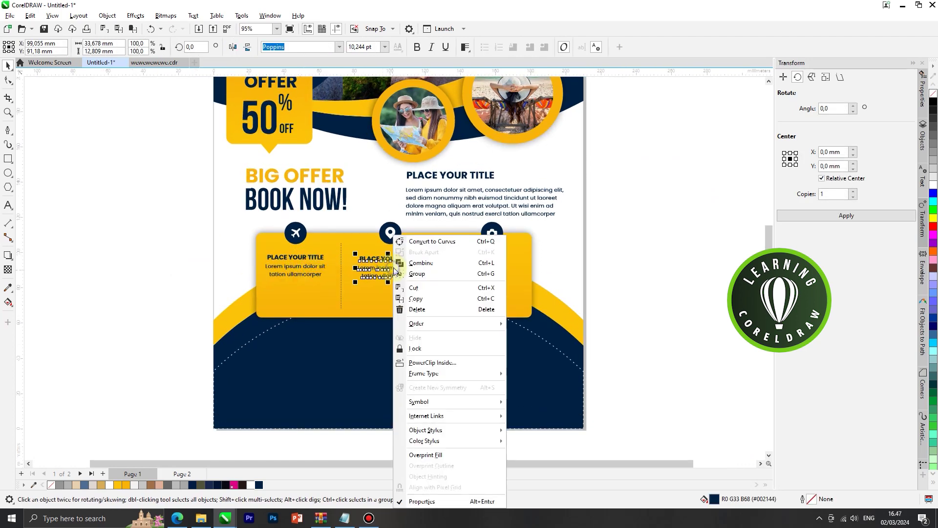
left_click(418, 300)
right_click(160, 265)
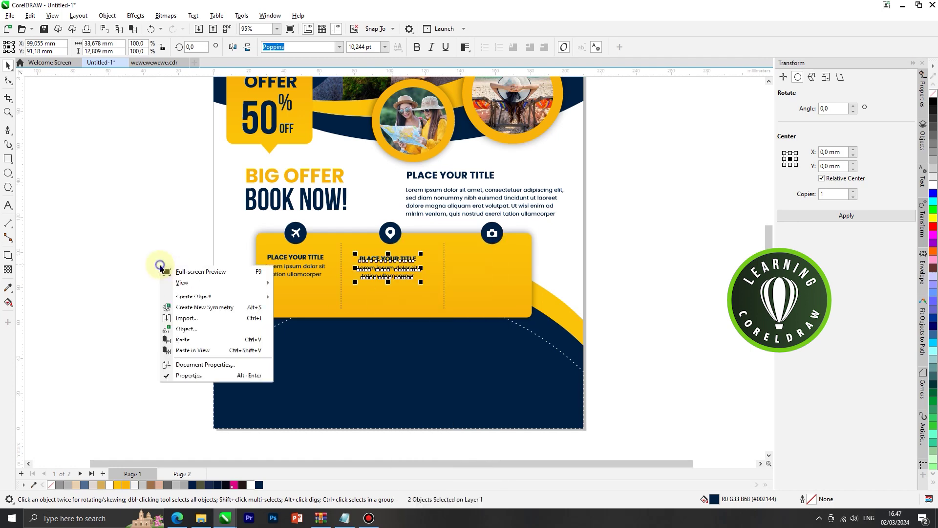
left_click(182, 339)
scroll(396, 264, "up", 1)
left_click_drag(393, 271, 509, 272)
- Group the title with its short paragraph separately in each of the right, middle and left columns
key("ctrl+g")
left_click(409, 258)
left_click(408, 269, "shift")
key("ctrl+g")
left_click(302, 257)
left_click(302, 270, "shift")
key("ctrl+g")
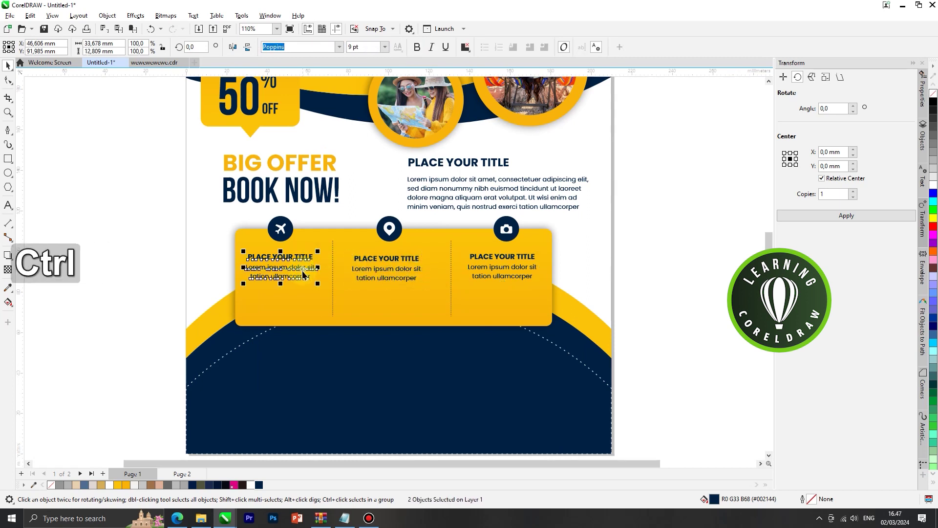
- Align the three column text groups along their top edges
left_click(364, 267, "shift")
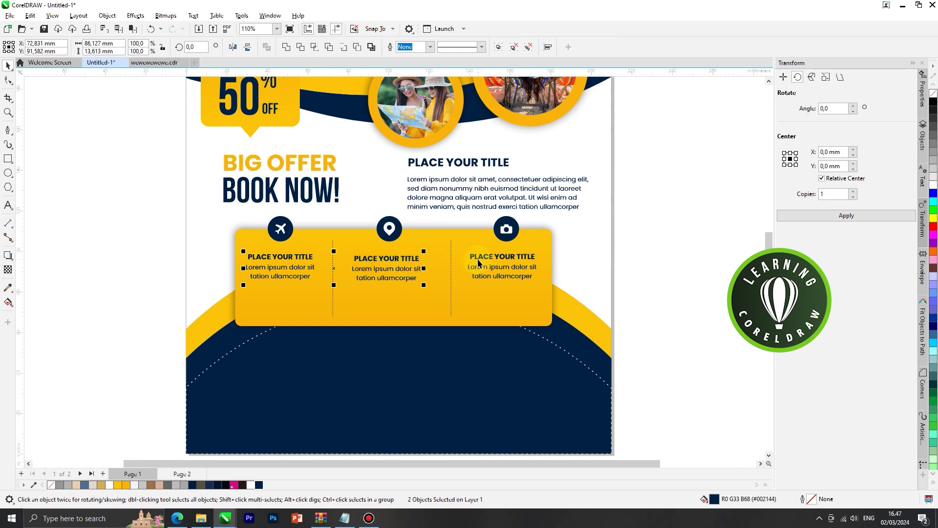
key("t")
scroll(471, 262, "down", 1)
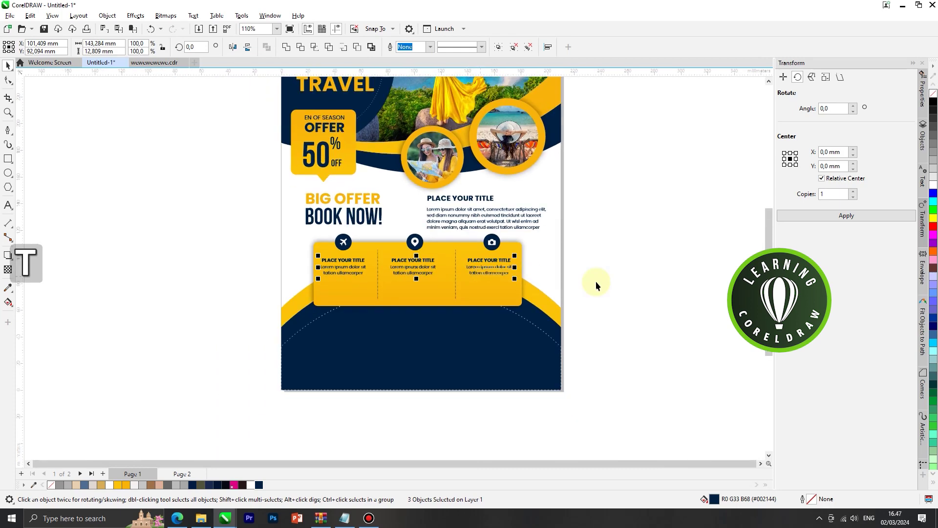
left_click(653, 274)
scroll(334, 256, "down", 1)
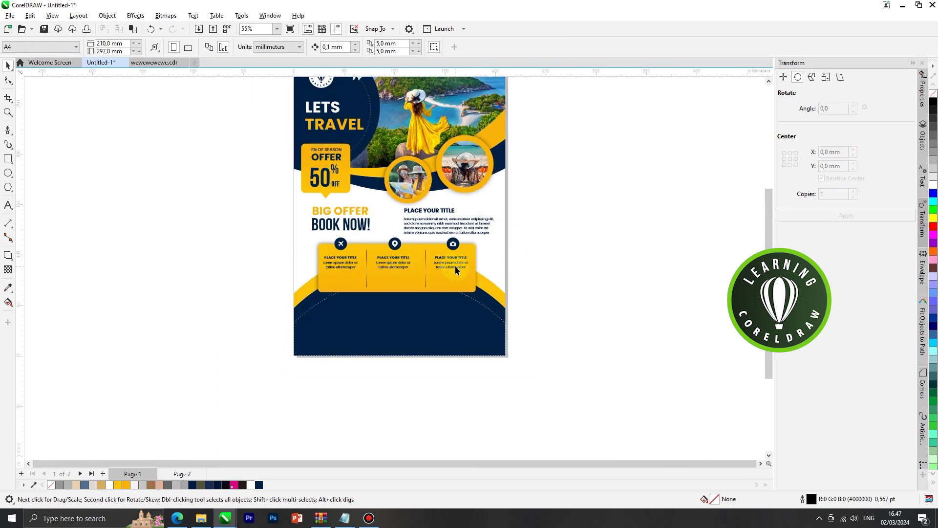
- Draw a white-filled circle about 27 mm wide over the left column's lower edge and copy it into the other two columns
scroll(456, 265, "up", 2)
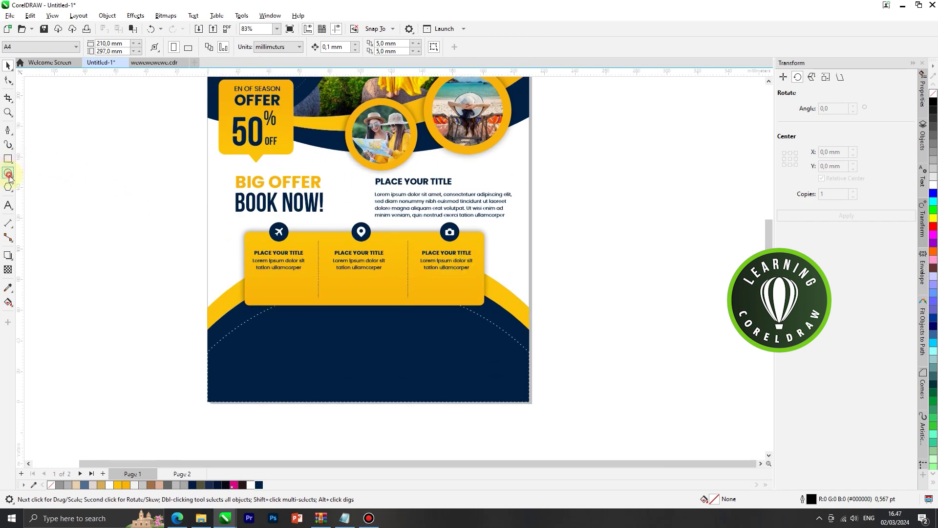
left_click(8, 174)
scroll(279, 295, "up", 2)
left_click_drag(246, 264, 309, 320)
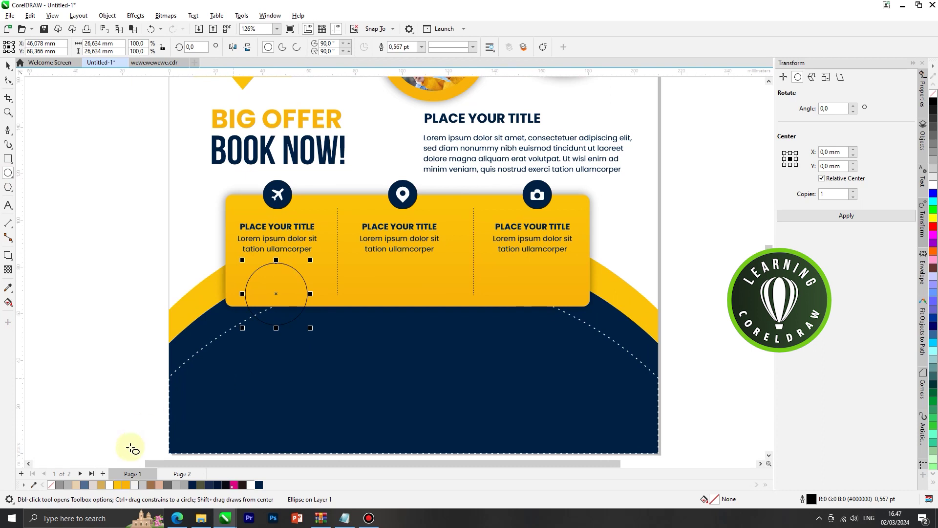
left_click(108, 486)
left_click(8, 65)
left_click_drag(279, 286, 535, 292)
- Align the three white circles in a row with the left one and remove their outlines
left_click(369, 289, "shift")
left_click(289, 288, "shift")
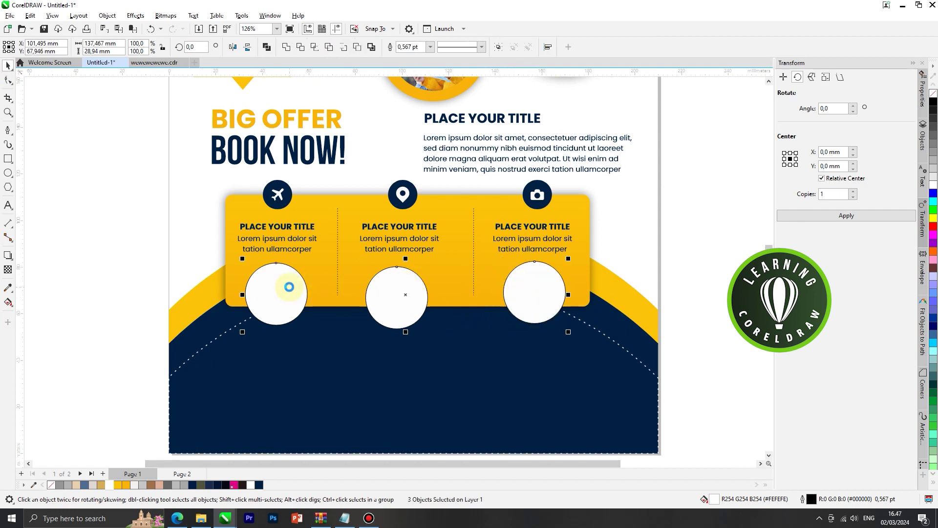
right_click(51, 485)
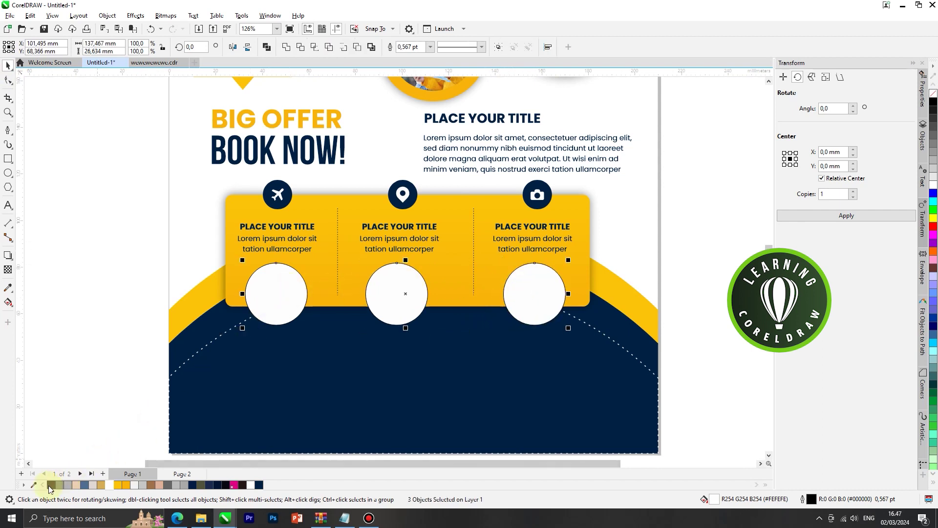
left_click(86, 396)
scroll(303, 345, "down", 3)
left_click(529, 311)
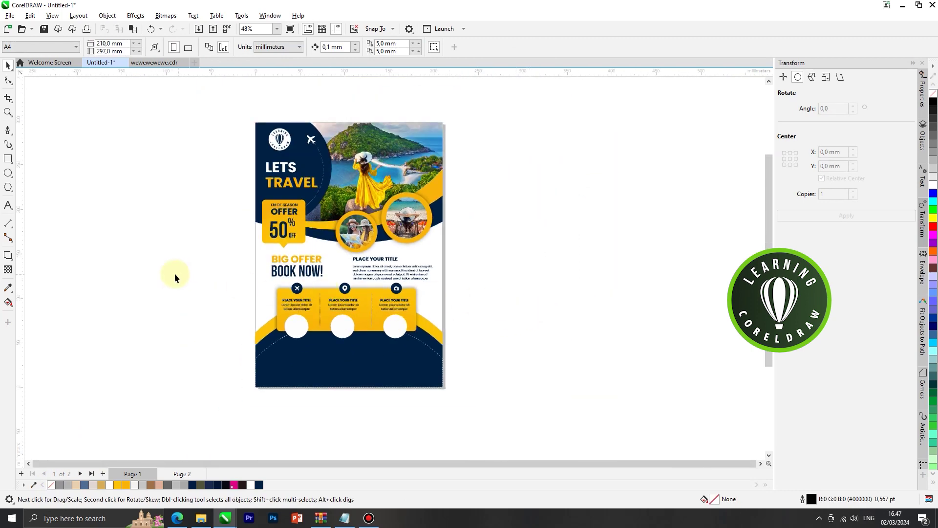
- Paste the three $999, 3D / 2N, ALL INCLUSIVE price texts and place them over the columns' white circles
scroll(283, 382, "up", 2)
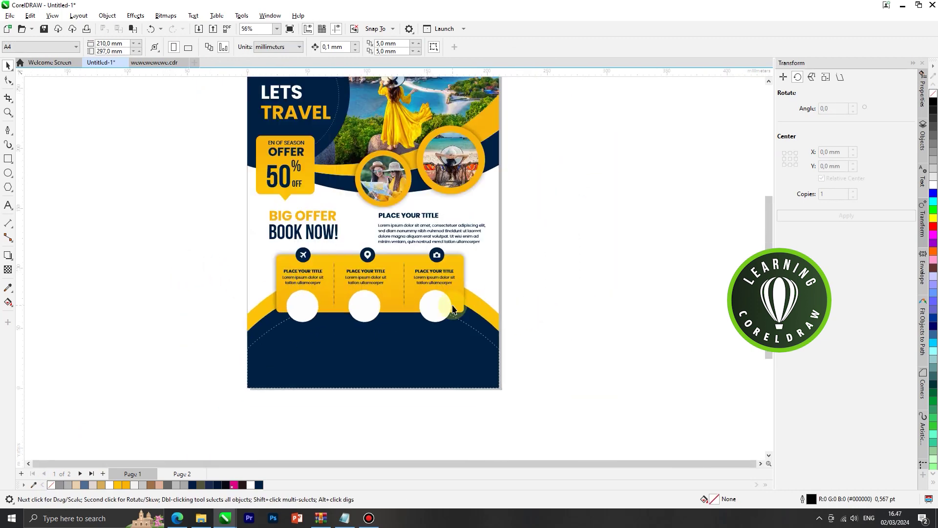
key("ctrl")
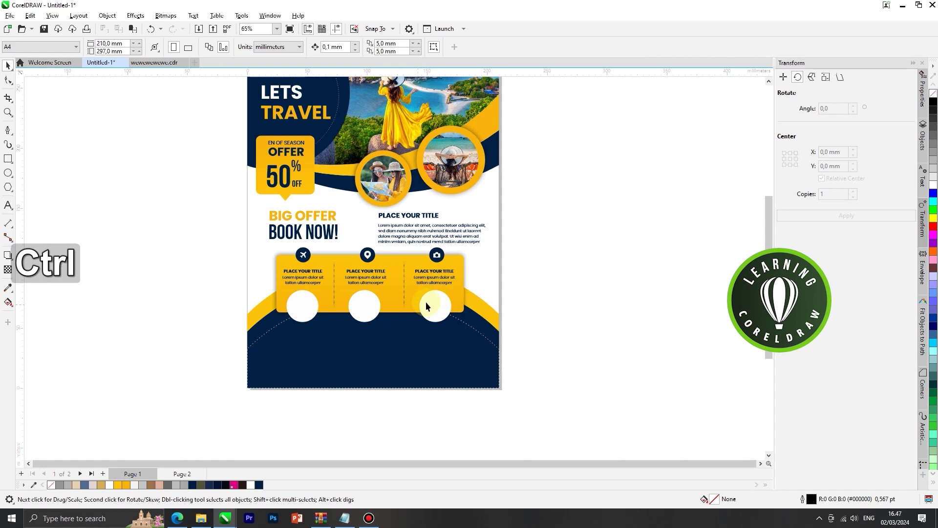
key("ctrl+v")
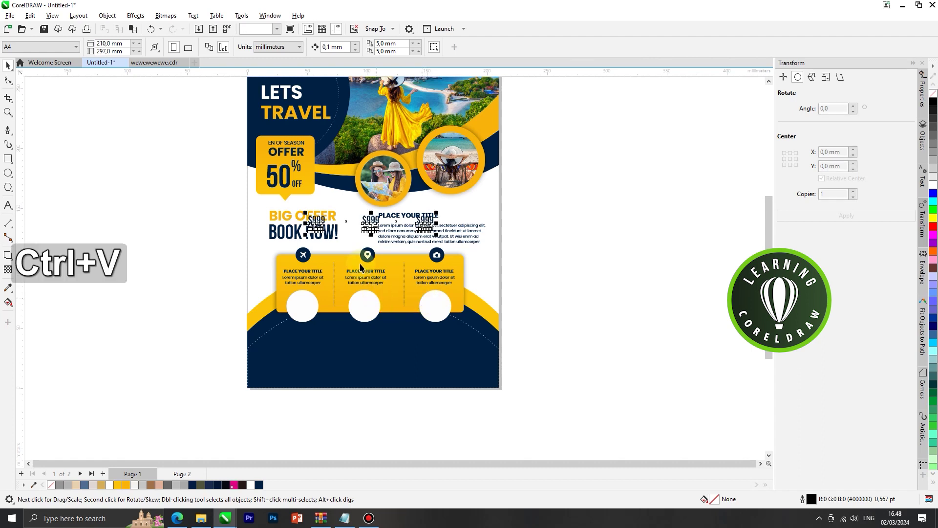
left_click_drag(372, 226, 358, 303)
left_click_drag(536, 283, 448, 301)
scroll(418, 304, "up", 1)
scroll(423, 307, "up", 1)
- Delete the stray objects pasted along with the price texts around the three circles
scroll(395, 309, "down", 1)
left_click_drag(325, 435, 366, 323)
key("ctrl+z")
left_click_drag(333, 435, 81, 337)
key("Delete")
left_click_drag(295, 425, 646, 294)
key("Delete")
left_click_drag(373, 426, 501, 410)
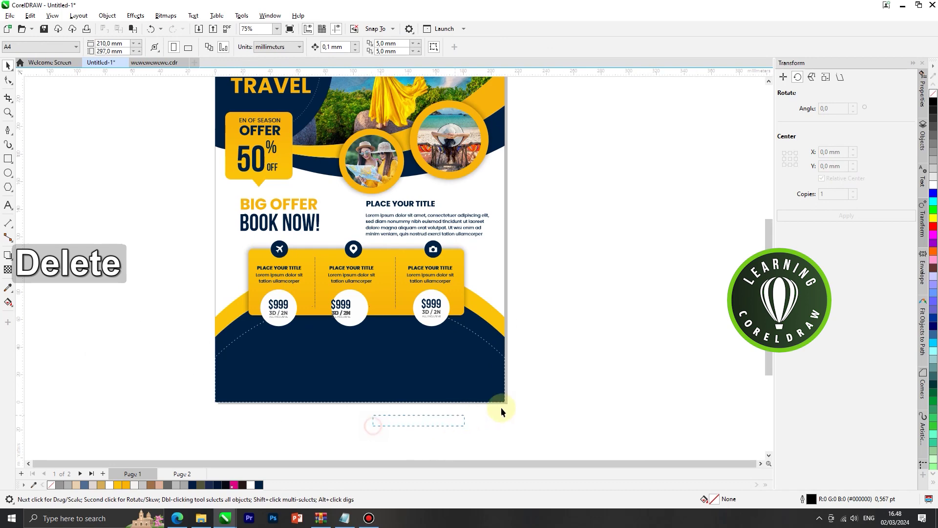
left_click(310, 434)
left_click_drag(374, 291, 374, 291)
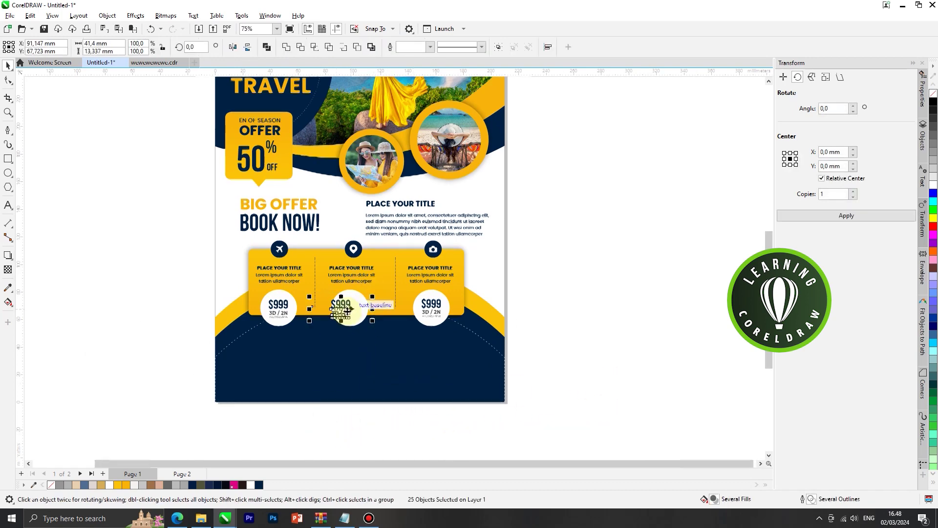
- Group the right column's three price text lines and centre the group horizontally and vertically in its white circle
scroll(348, 307, "up", 1)
left_click(435, 343)
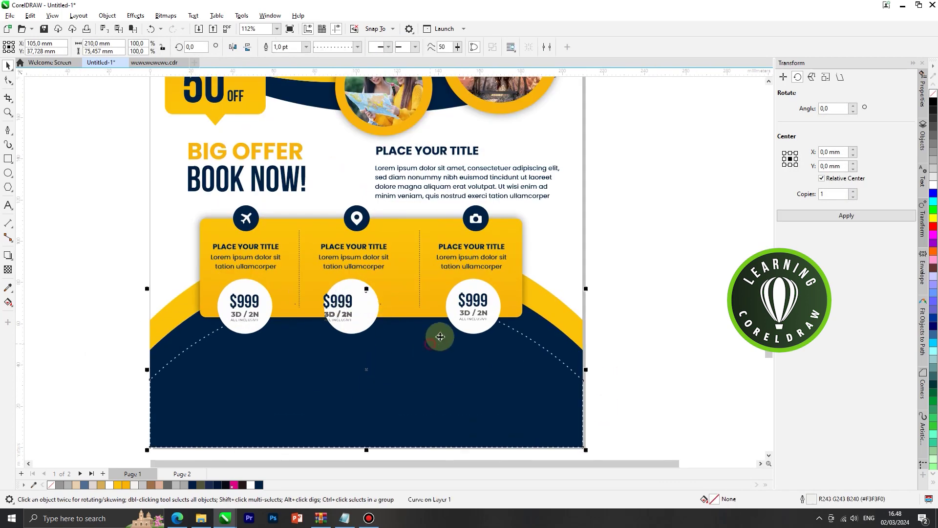
left_click(473, 302)
left_click_drag(475, 328, 444, 332)
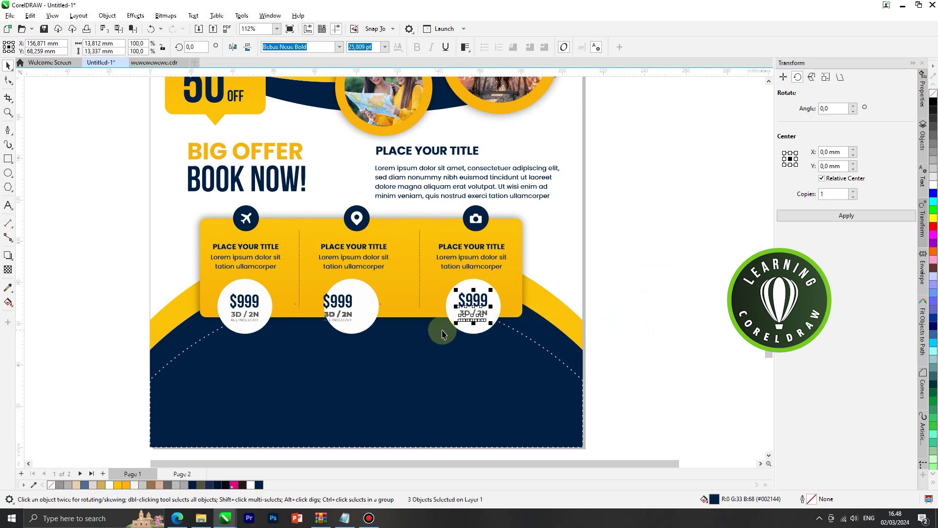
scroll(490, 295, "up", 2)
key("ctrl+g")
left_click(479, 278, "shift")
key("c")
key("e")
- Centre the middle and left price texts in their own white circles
left_click(303, 305)
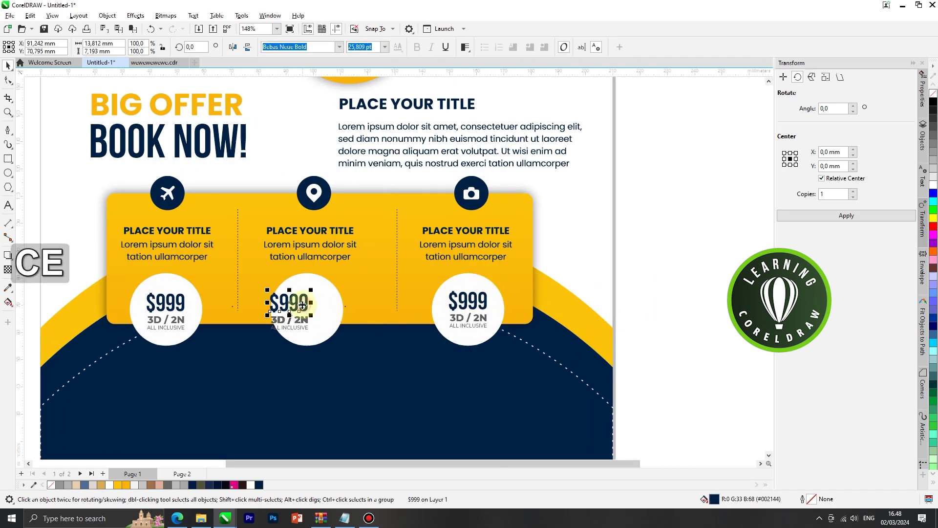
scroll(528, 289, "down", 3)
left_click_drag(130, 276, 452, 364)
key("Delete")
left_click_drag(633, 275, 459, 345)
left_click_drag(489, 307, 300, 309)
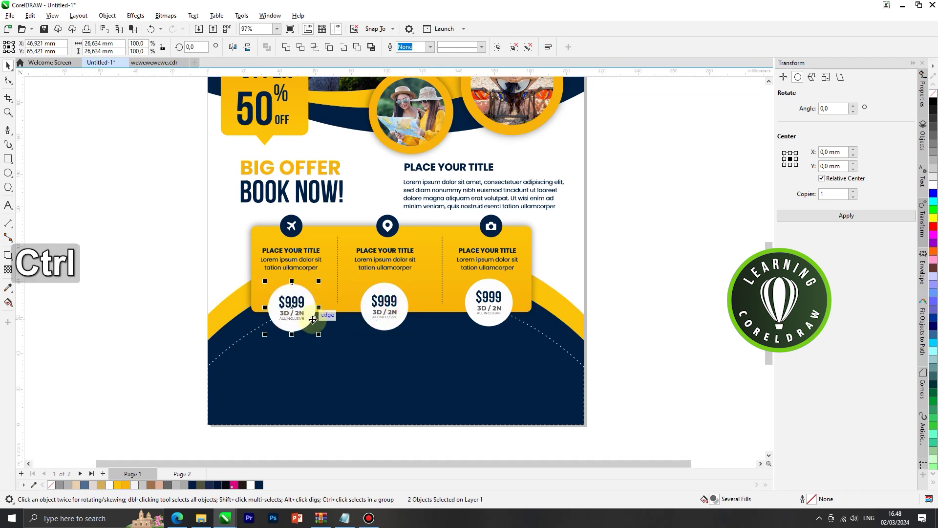
- Centre the left price text and its circle horizontally under the left column's title text
key("ctrl+g")
left_click(300, 266, "shift")
left_click(201, 256)
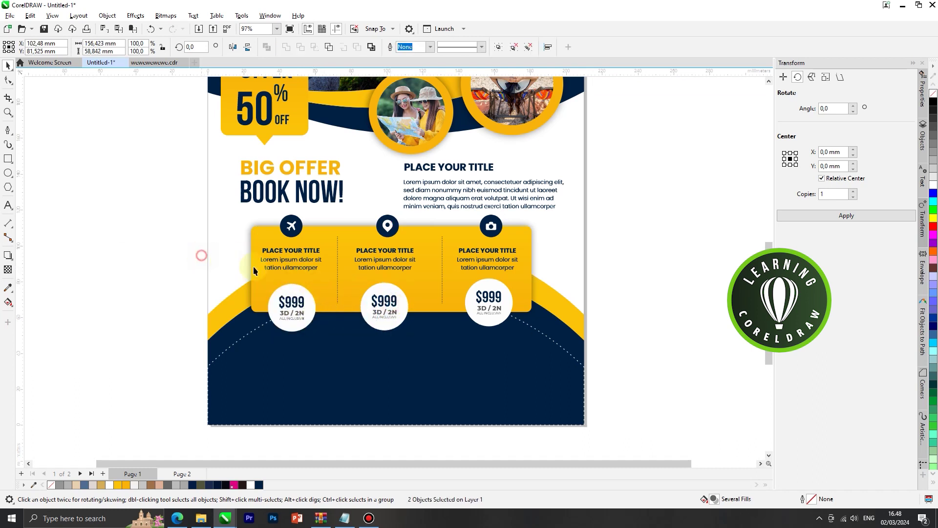
left_click(285, 289)
- Centre the right column's price text and white circle horizontally under its title text
left_click(385, 302)
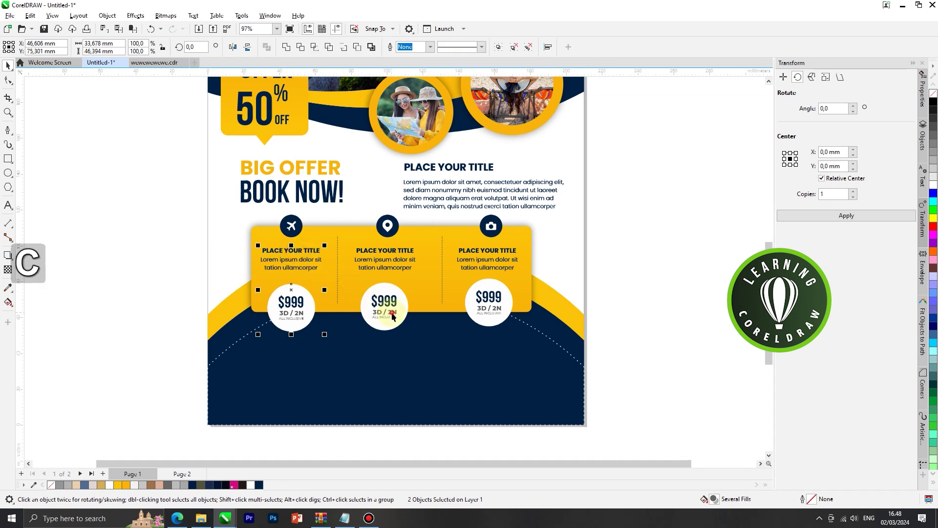
left_click(499, 297, "ctrl")
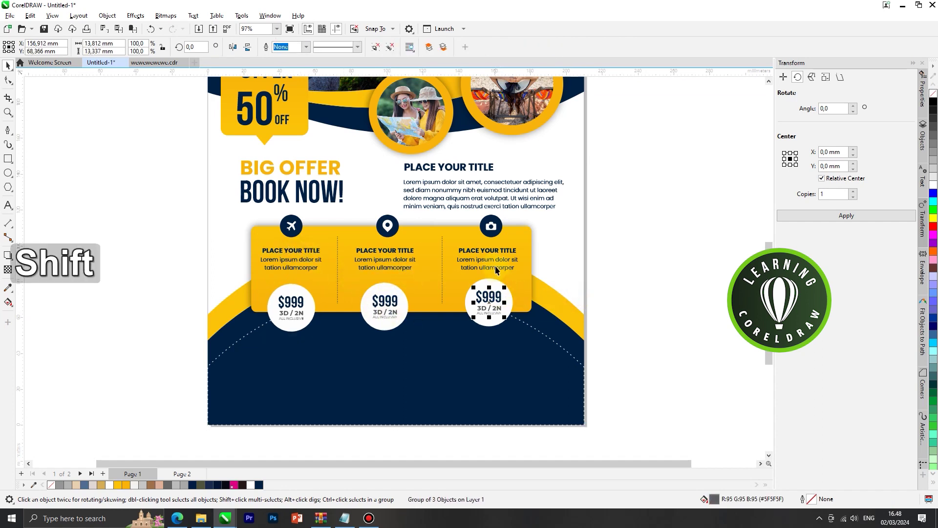
left_click(497, 265, "shift")
key("c")
left_click(592, 280)
left_click(509, 298)
left_click(503, 267, "shift")
key("c")
- Centre the middle column's price text and white circle horizontally under its title text
left_click(406, 301)
left_click(398, 275, "shift")
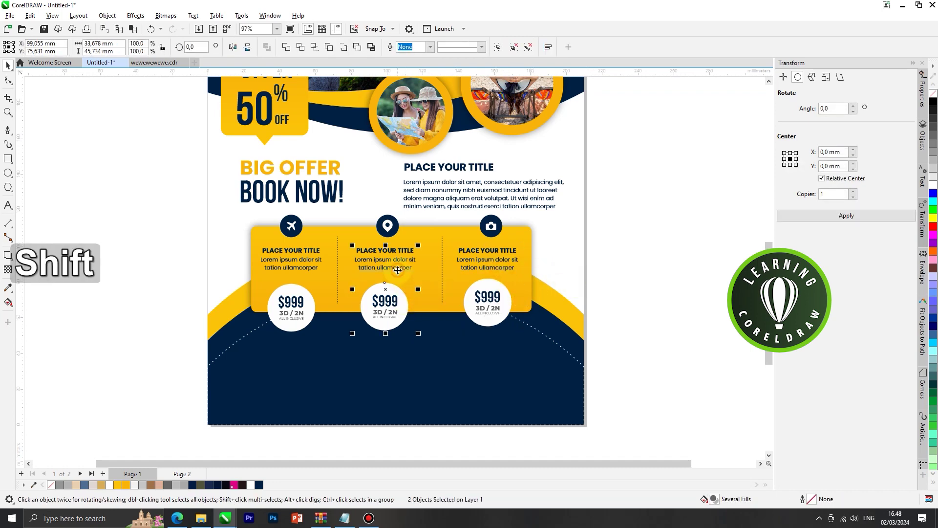
key("c")
left_click(611, 289)
scroll(587, 299, "down", 2)
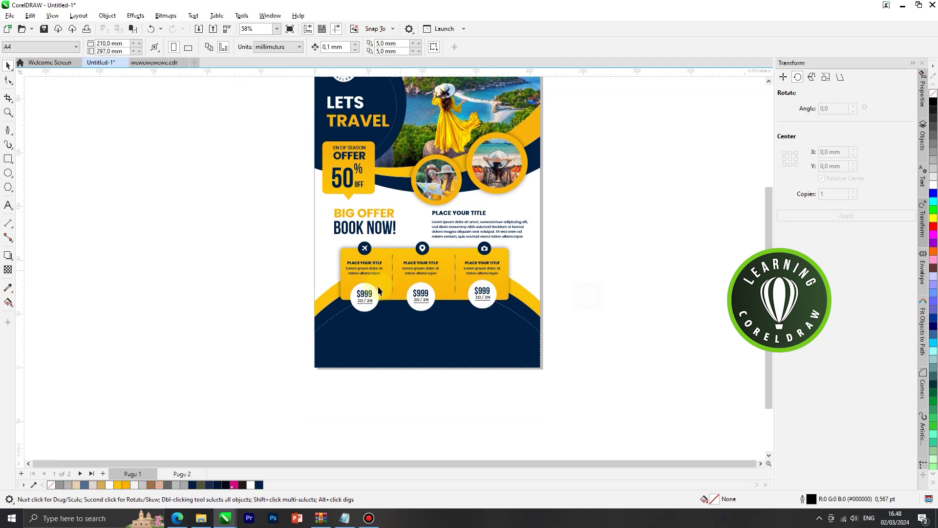
scroll(292, 263, "down", 1)
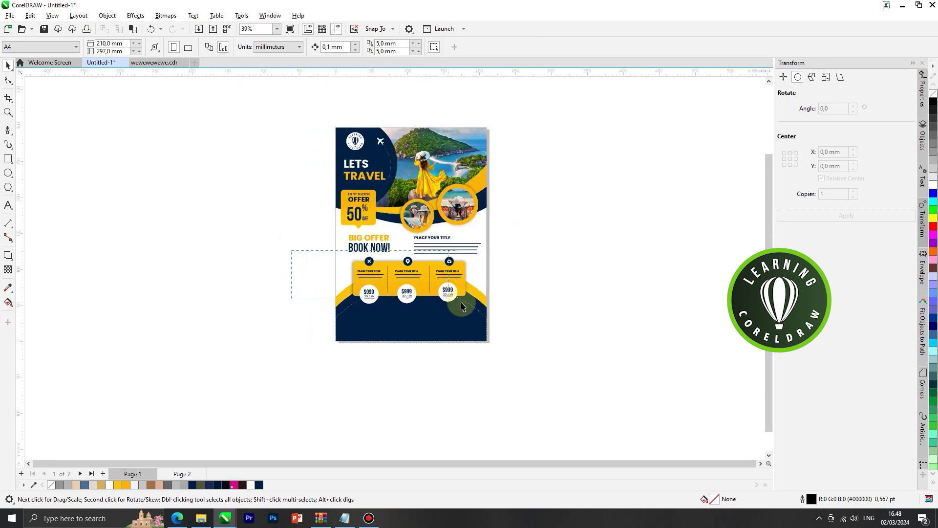
left_click_drag(502, 327, 502, 327)
scroll(469, 339, "up", 1)
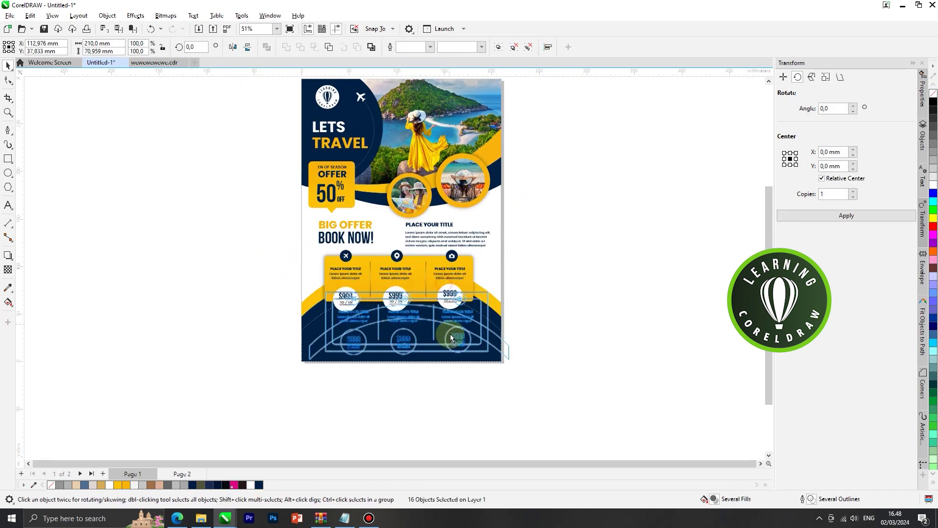
key("ctrl+z")
left_click(497, 310, "shift")
left_click_drag(433, 280, 440, 381)
key("ctrl+z")
- Enlarge the yellow box with its three icon, text and price columns slightly and reposition it over the footer curve
right_click(409, 276)
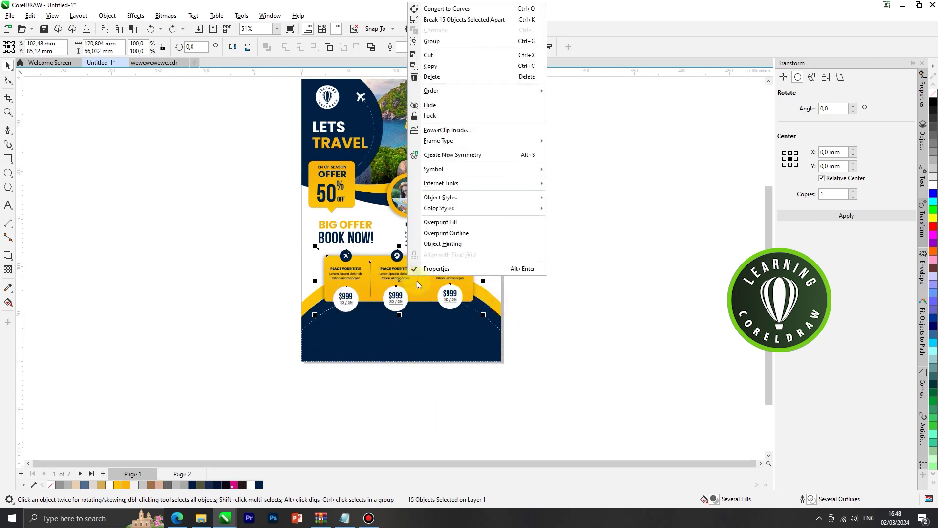
left_click(432, 41)
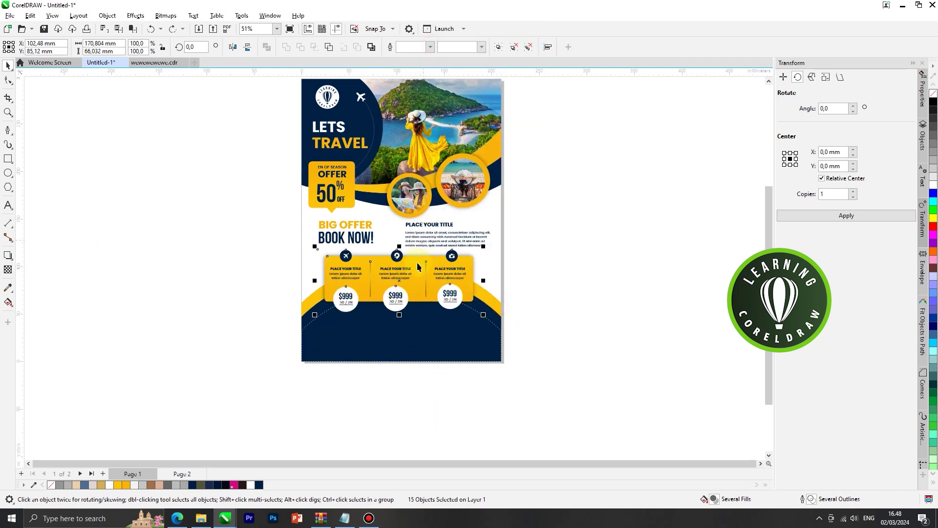
scroll(408, 275, "up", 2)
left_click_drag(407, 275, 406, 300)
left_click_drag(512, 263, 520, 251)
left_click_drag(448, 296, 449, 288)
left_click(606, 286)
- Nudge the BIG OFFER BOOK NOW! heading and the PLACE YOUR TITLE paragraph beside it slightly downward
scroll(541, 332, "down", 2)
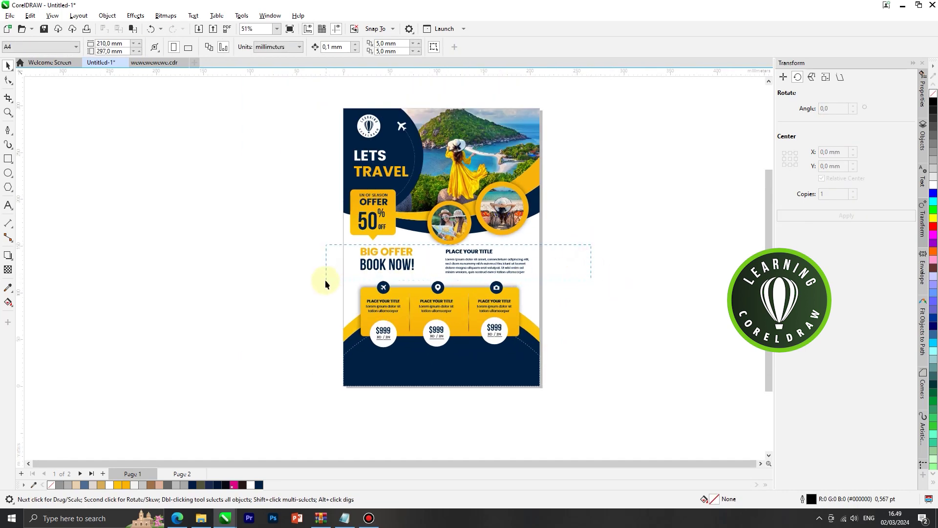
left_click_drag(325, 281, 326, 281)
scroll(459, 274, "up", 1)
left_click_drag(461, 274, 462, 274)
key("Down")
key("Down")
key("Down")
key("Down")
left_click(618, 315)
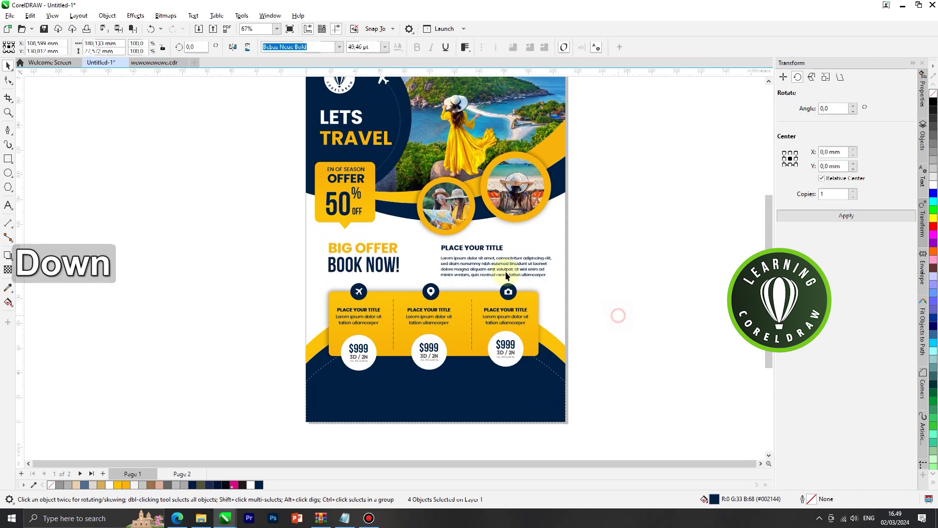
- Move the footer's yellow, navy and dashed curve shapes together about 10 mm down
scroll(506, 276, "down", 1)
left_click(430, 352)
scroll(336, 377, "up", 3)
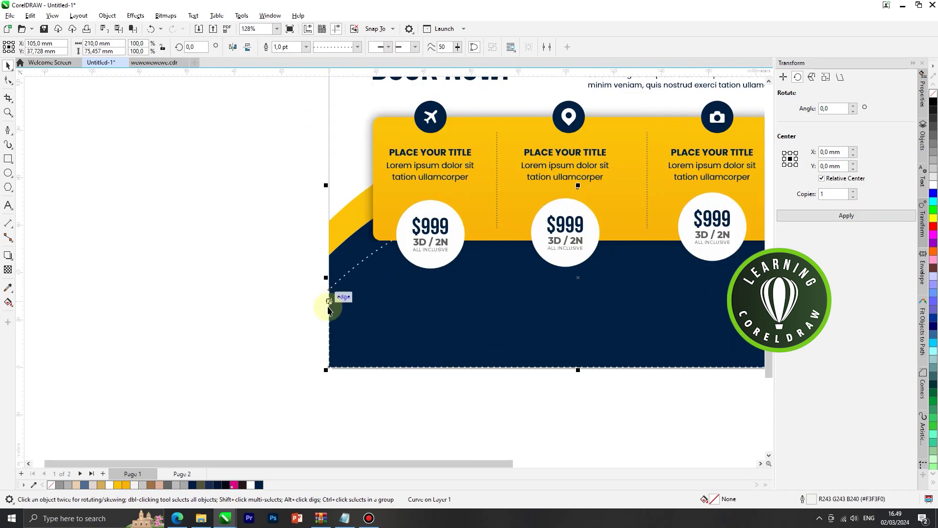
scroll(328, 310, "down", 3)
scroll(342, 283, "up", 3)
left_click(331, 256, "shift")
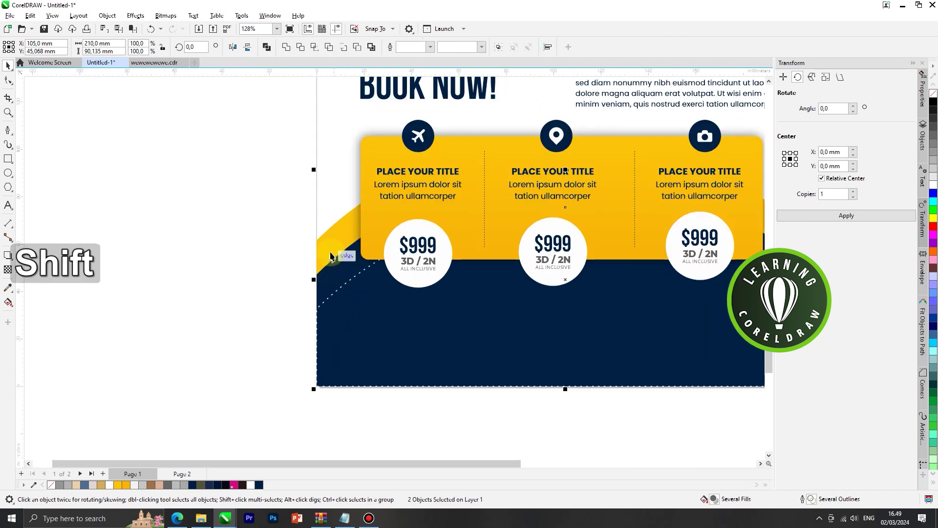
left_click_drag(328, 245, 326, 272)
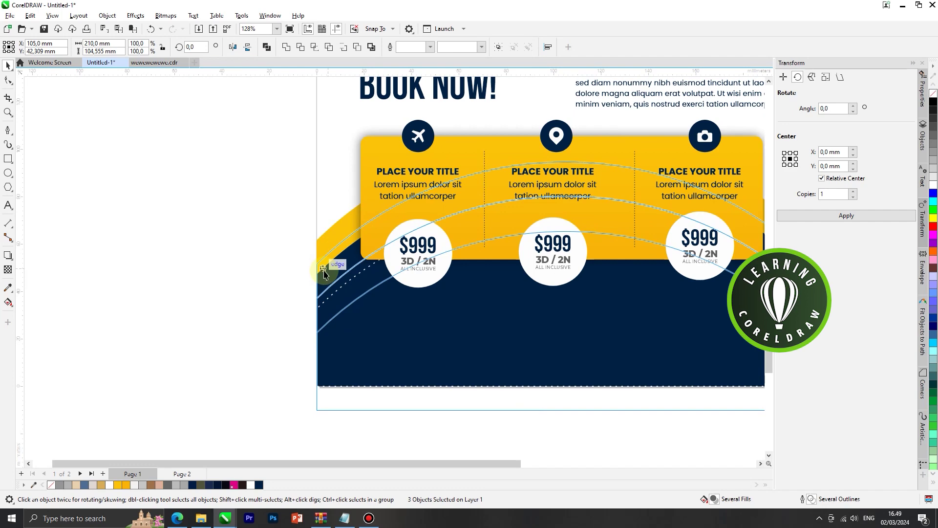
scroll(336, 289, "down", 4)
right_click(446, 333)
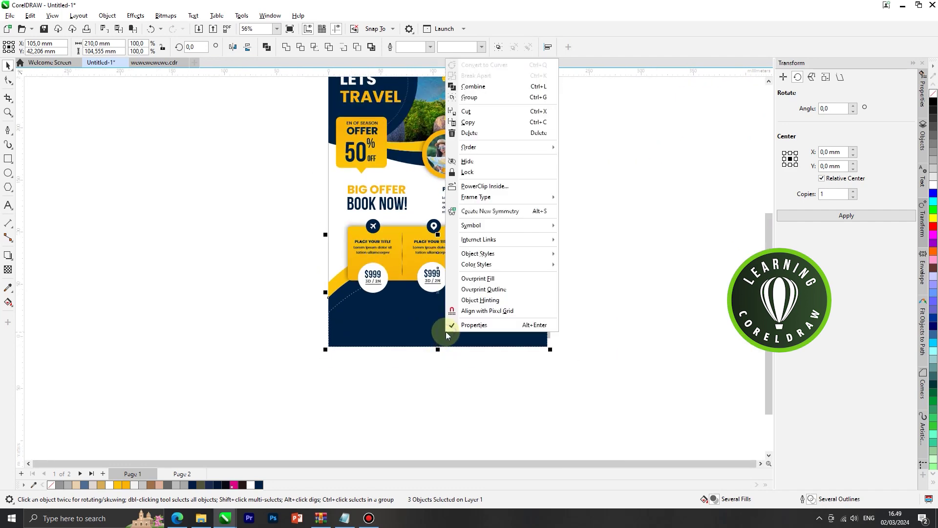
left_click(494, 186)
left_click(540, 168)
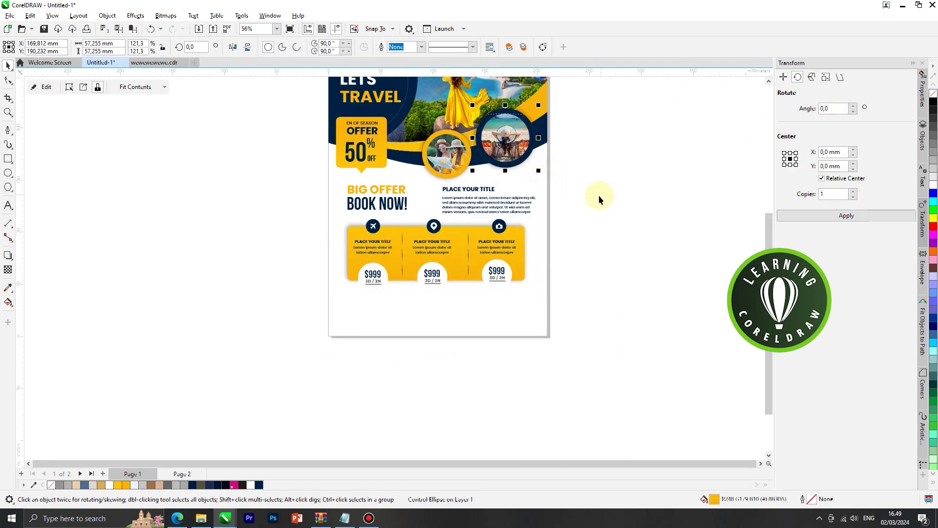
key("ctrl+z")
- PowerClip the three footer shapes inside the A4 page rectangle
right_click(533, 292)
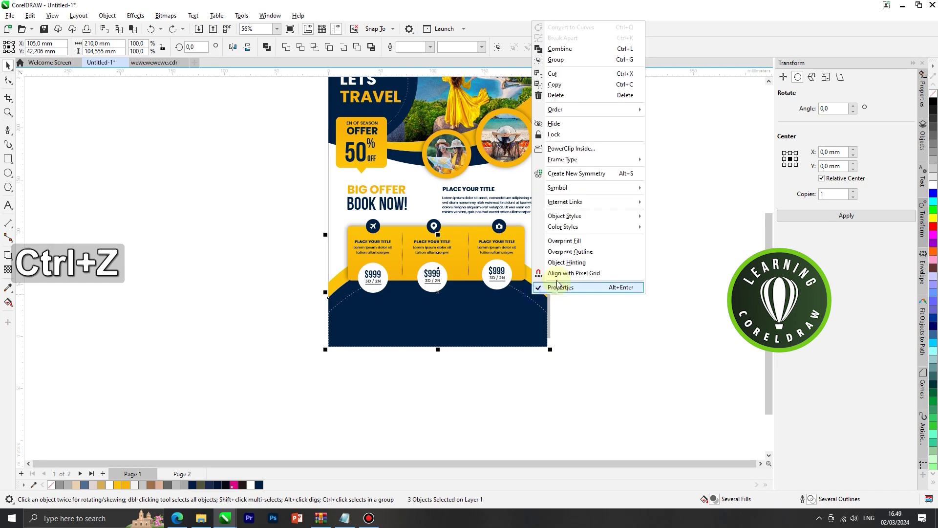
left_click(571, 148)
left_click(544, 244)
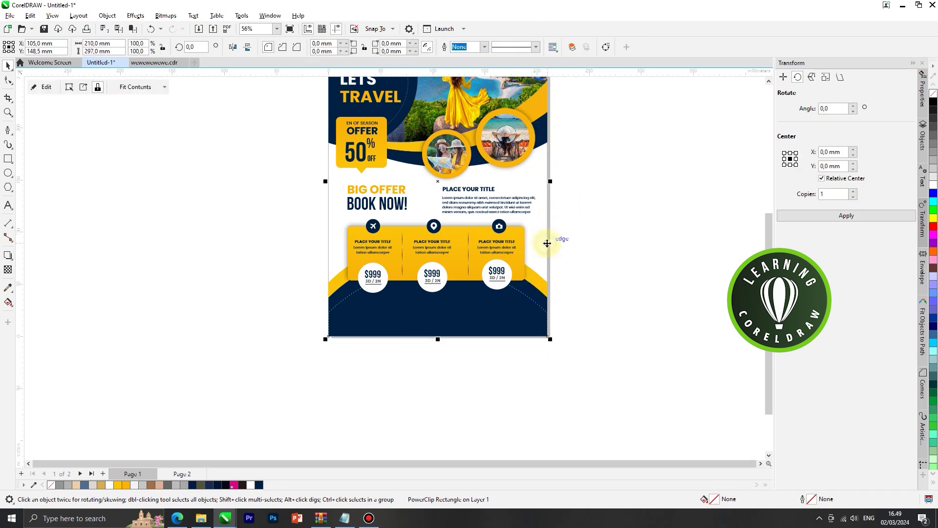
left_click(604, 245)
- Open the contents of the A4 page rectangle's PowerClip for editing
scroll(471, 262, "down", 1)
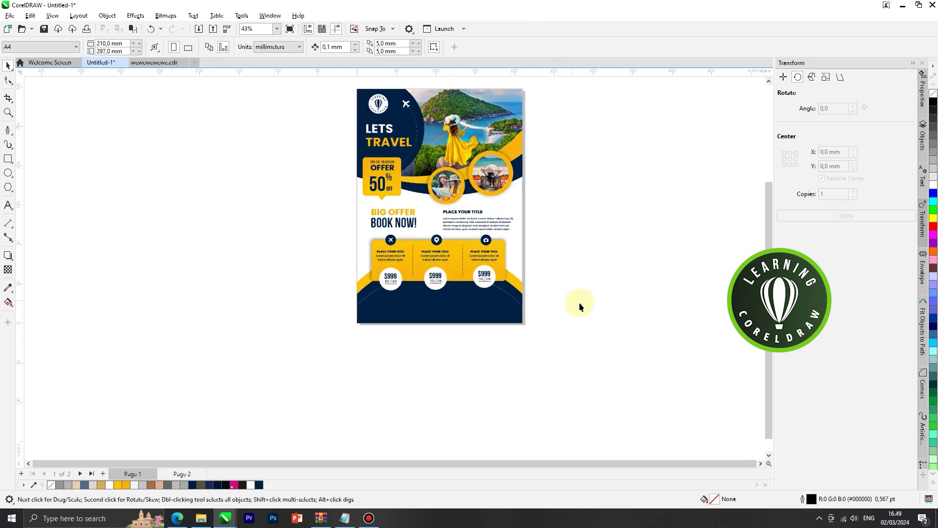
scroll(471, 309, "up", 1)
right_click(470, 307)
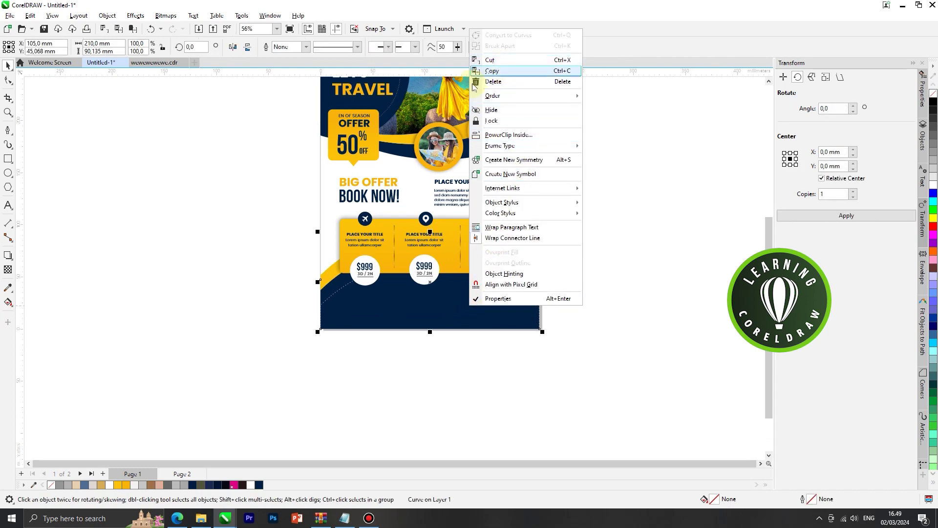
left_click(382, 295)
left_click(331, 185)
right_click(331, 185)
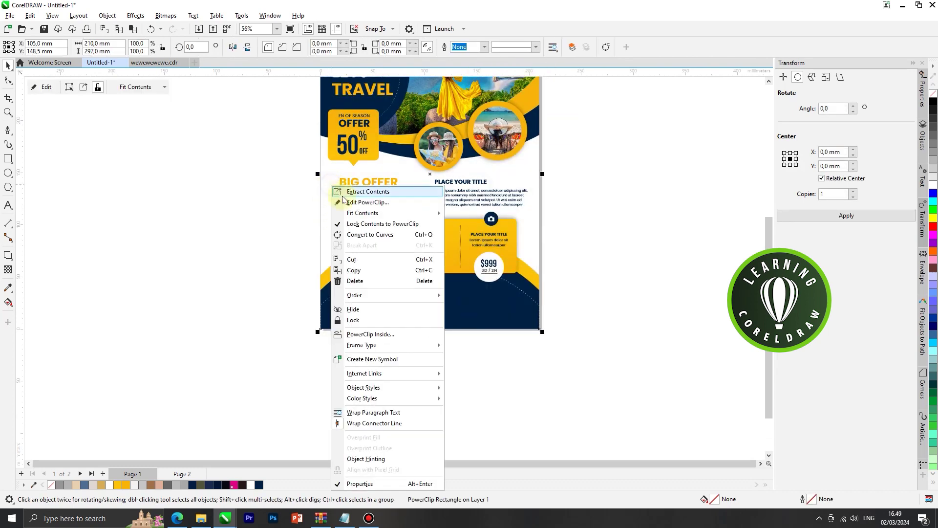
left_click(345, 203)
- Widen the dashed footer curve to about 215 mm so it extends past both page edges, and finish editing the PowerClip
left_click(526, 325)
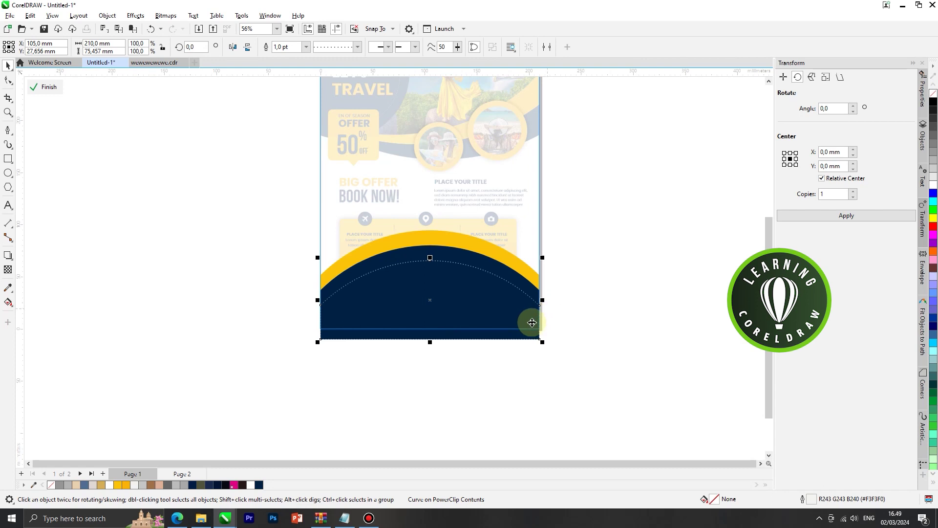
scroll(531, 321, "up", 4)
left_click_drag(538, 261, 541, 262)
scroll(519, 269, "down", 2)
scroll(78, 270, "up", 1)
left_click_drag(76, 264, 69, 266)
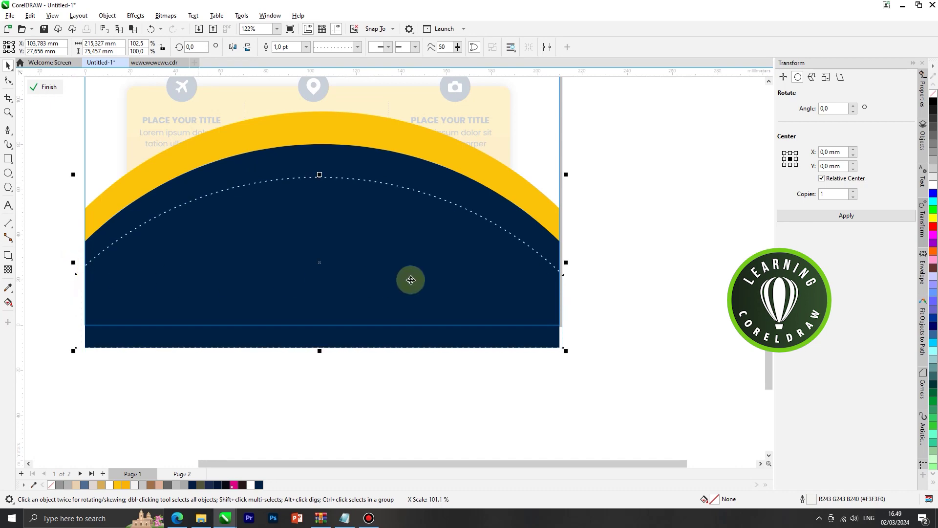
scroll(411, 278, "down", 1)
right_click(459, 226)
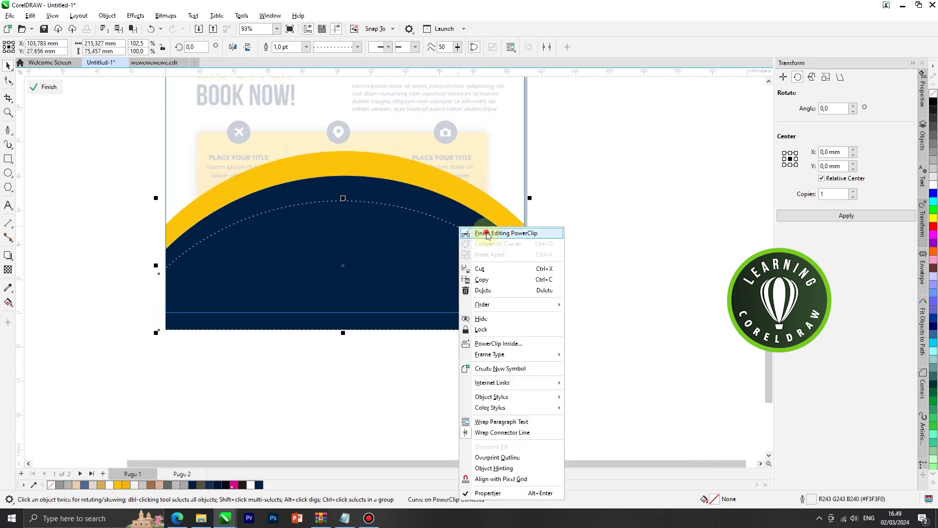
left_click(464, 233)
- Move the yellow box with its three icon, text and price columns about 5 mm down over the footer
scroll(459, 361, "down", 3)
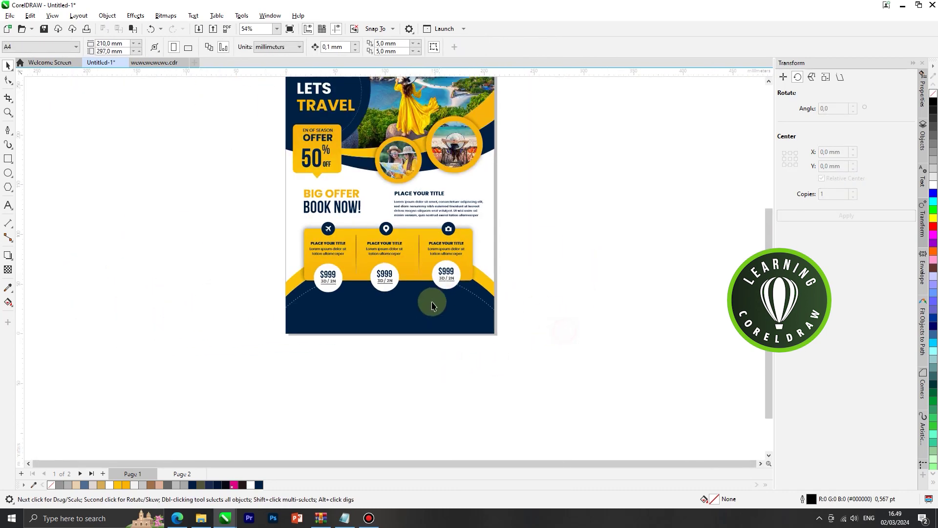
scroll(433, 302, "down", 1)
scroll(318, 220, "up", 1)
left_click_drag(412, 287, 529, 332)
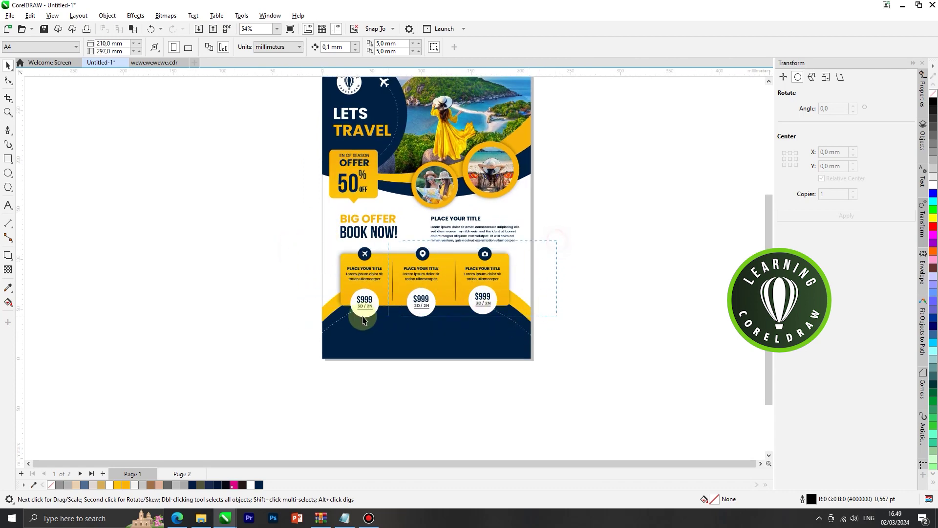
left_click_drag(295, 326, 295, 326)
scroll(435, 297, "up", 1)
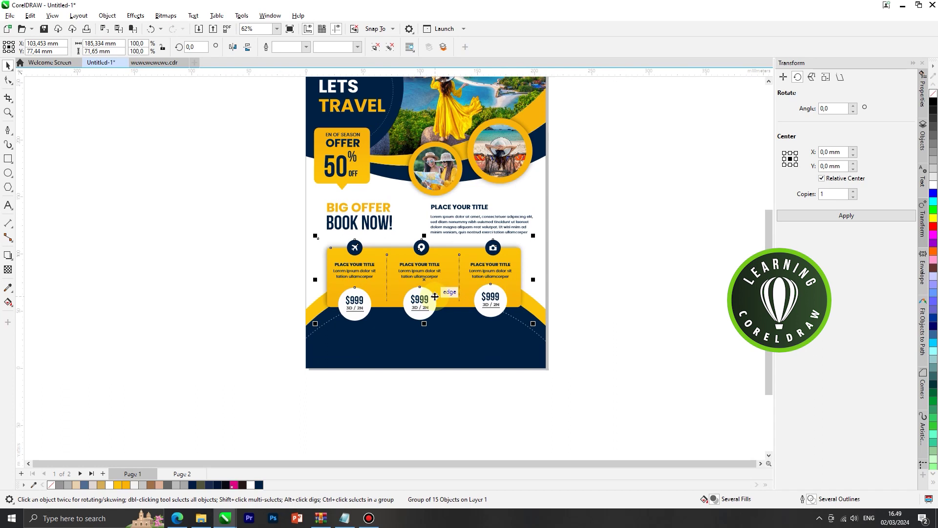
key("Down")
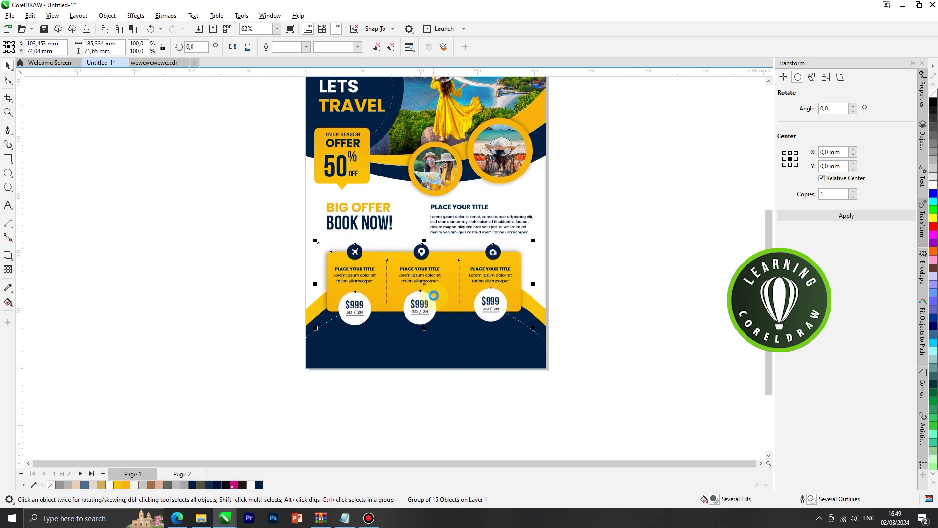
- Move the BIG OFFER BOOK NOW! heading and the PLACE YOUR TITLE text block about 2 mm down together
left_click(581, 209)
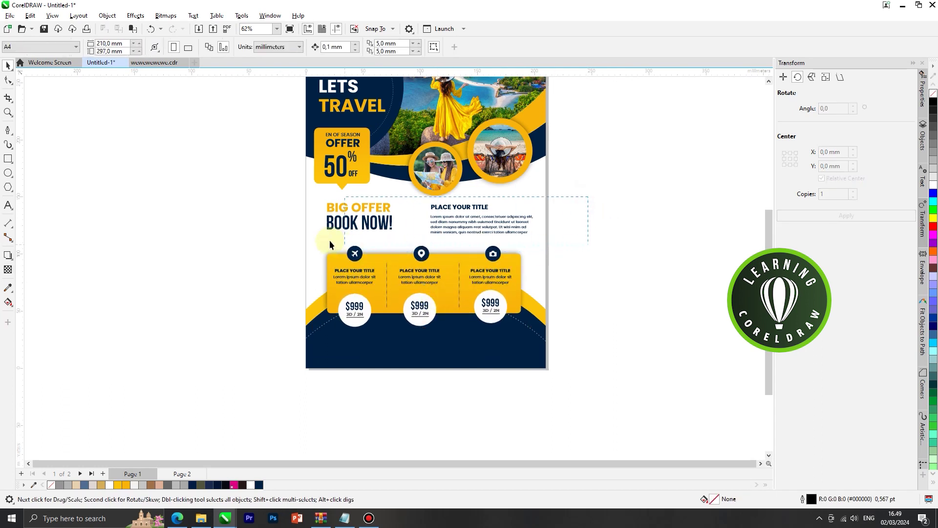
left_click_drag(330, 240, 308, 249)
key("Down")
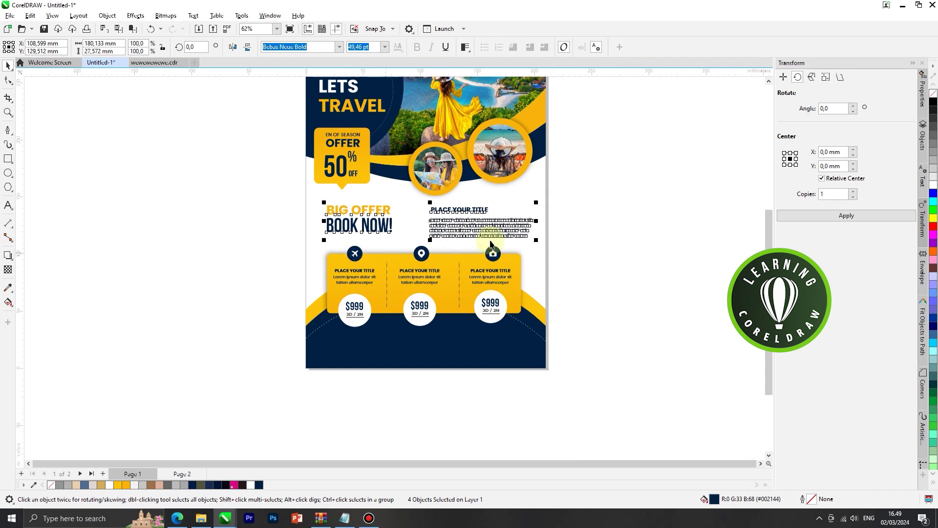
left_click(592, 240)
scroll(413, 311, "down", 1)
scroll(494, 196, "up", 1)
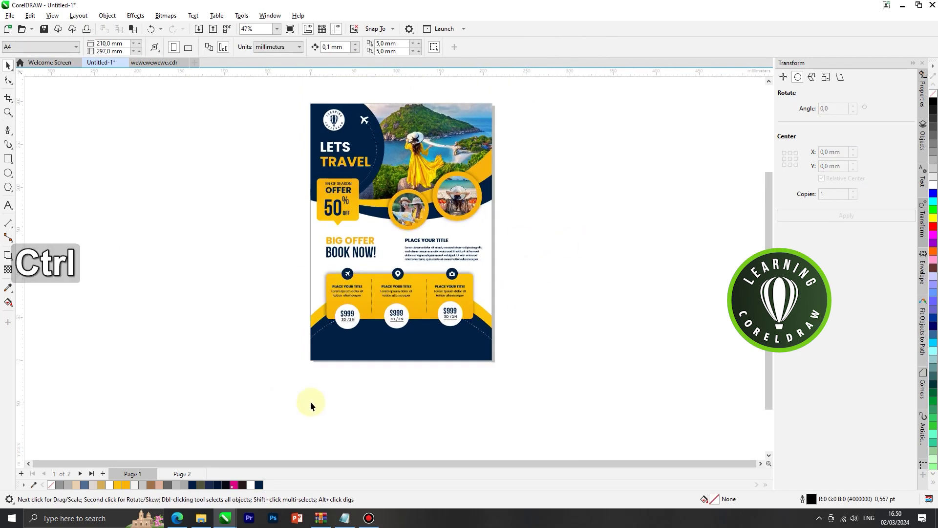
key("ctrl+v")
left_click_drag(415, 219, 400, 350)
key("ctrl+z")
left_click_drag(445, 221, 464, 333)
scroll(413, 351, "up", 2)
left_click_drag(402, 343, 406, 339)
left_click(565, 312)
- Centre the footer's address, website and social icons group horizontally on the A4 page rectangle
scroll(436, 364, "down", 3)
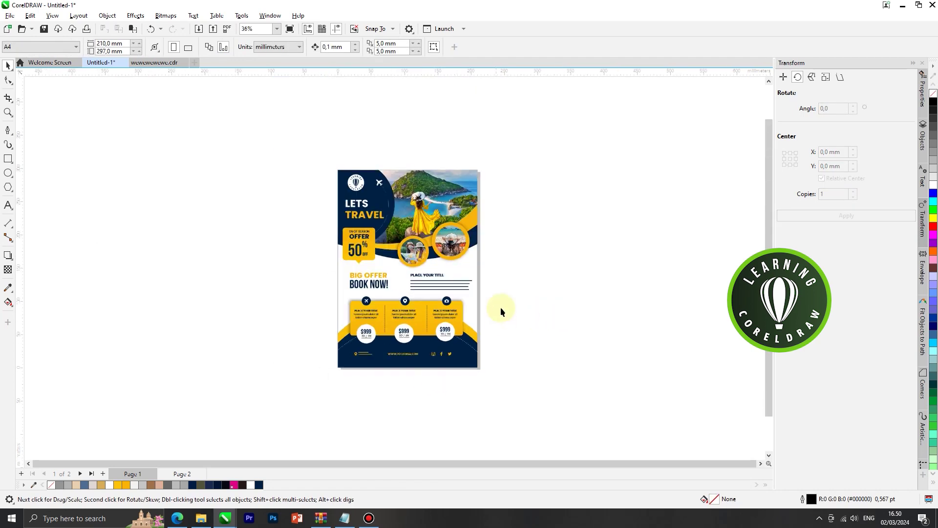
scroll(474, 247, "up", 2)
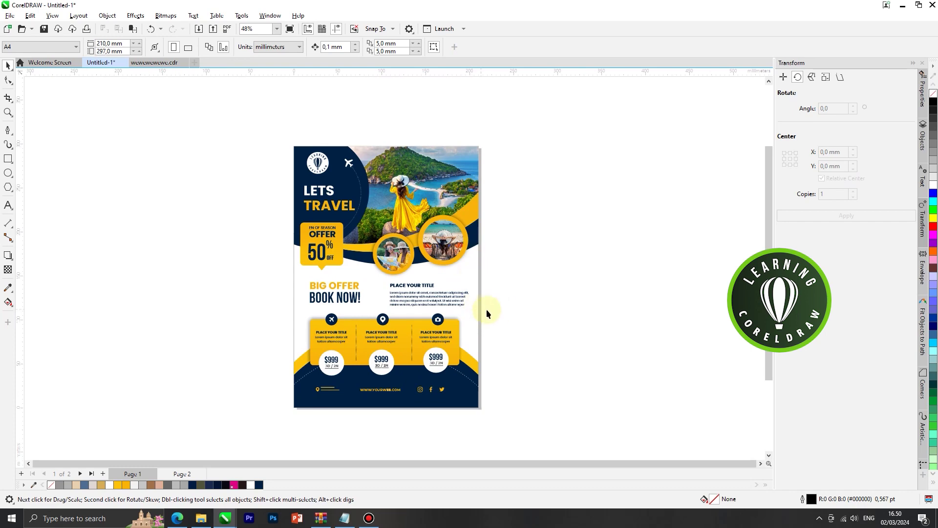
scroll(379, 392, "up", 2)
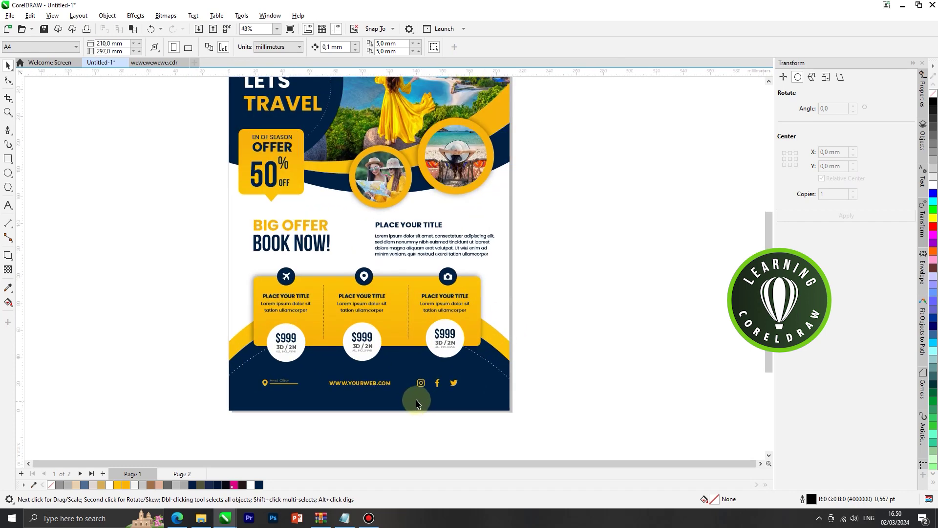
left_click(378, 389)
left_click(472, 404, "shift")
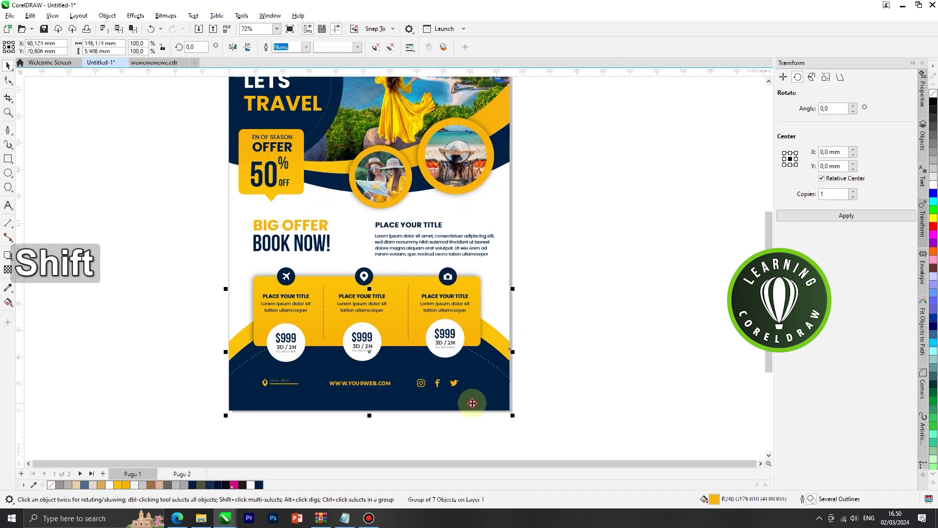
key("c")
left_click(596, 360)
- Fit the whole flyer in view and check the finished design in full-screen preview
scroll(518, 375, "down", 3)
left_click(501, 184)
left_click(583, 213)
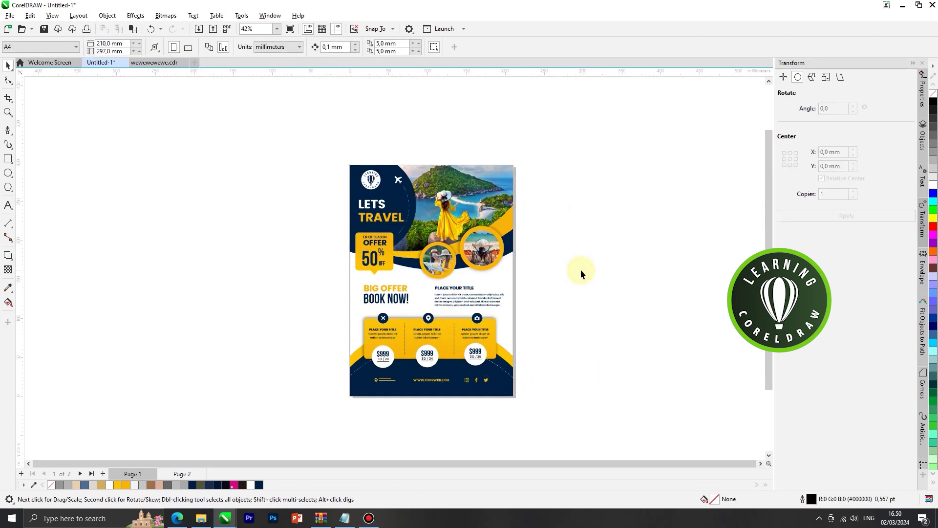
key("F4")
key("F9")
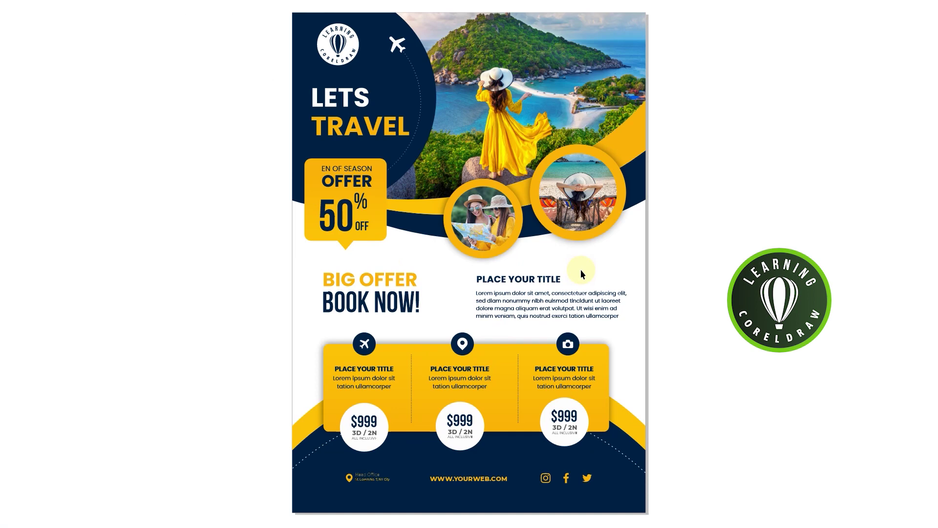